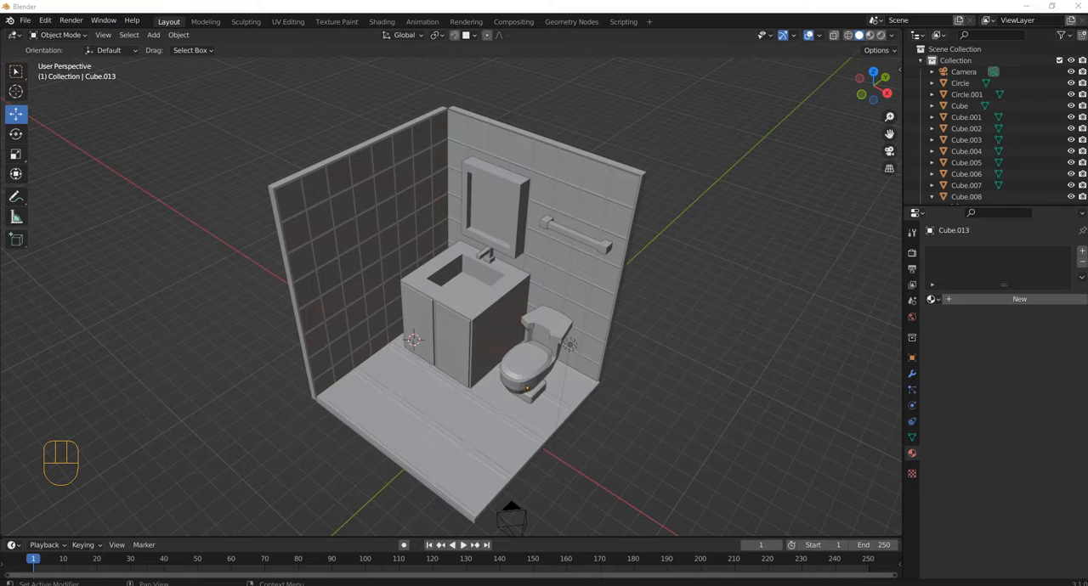
Step: Isolate the two bathroom walls and the floor by selecting their tiled objects and hiding everything else
scroll(444, 399, "up", 3)
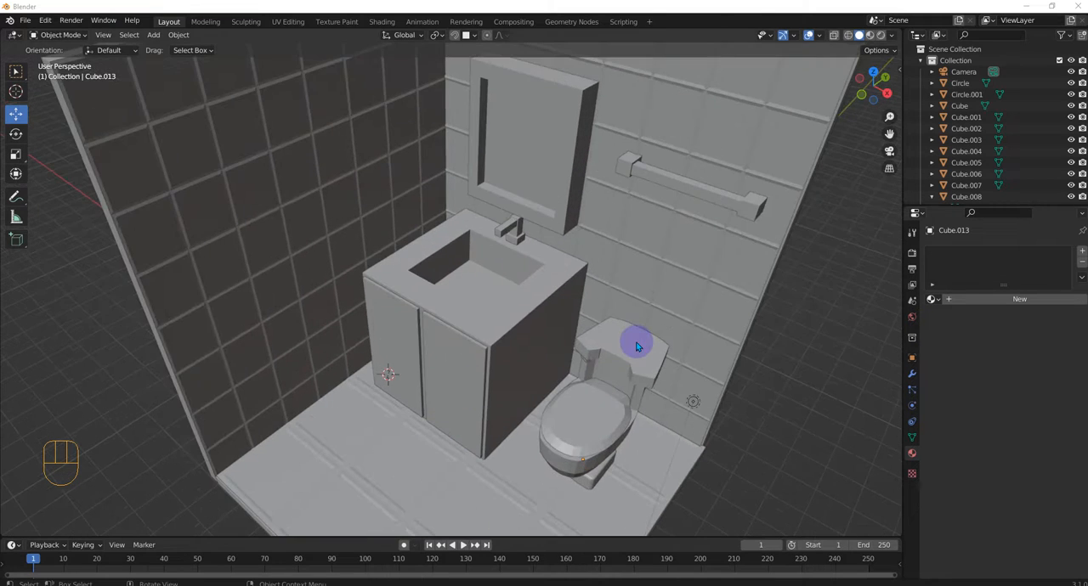
mouse_move(638, 346)
middle_mouse_down()
mouse_move(627, 357)
mouse_move(591, 312)
mouse_move(647, 329)
middle_mouse_up()
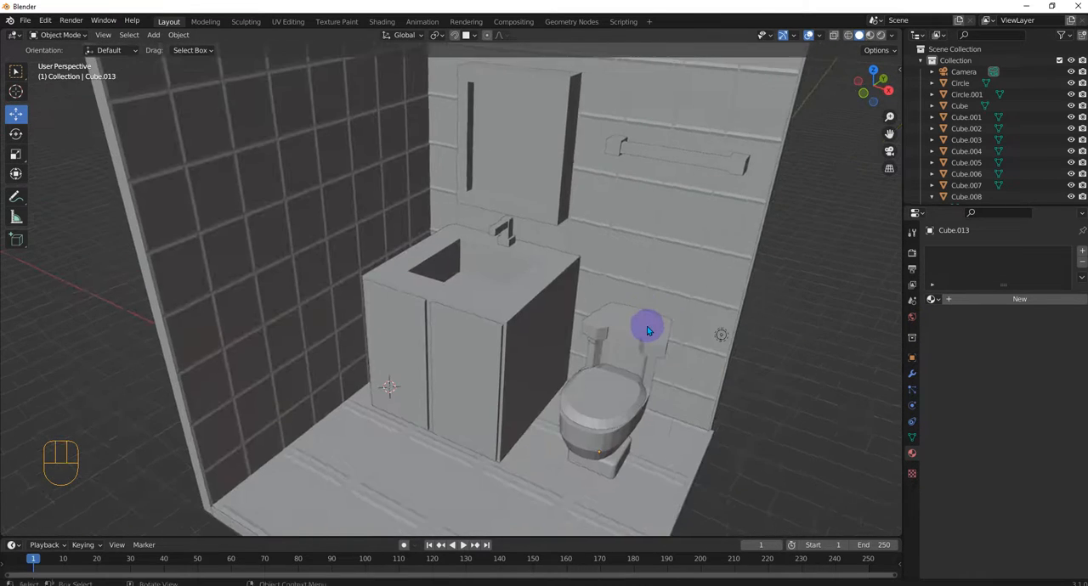
scroll(647, 330, "down", 5)
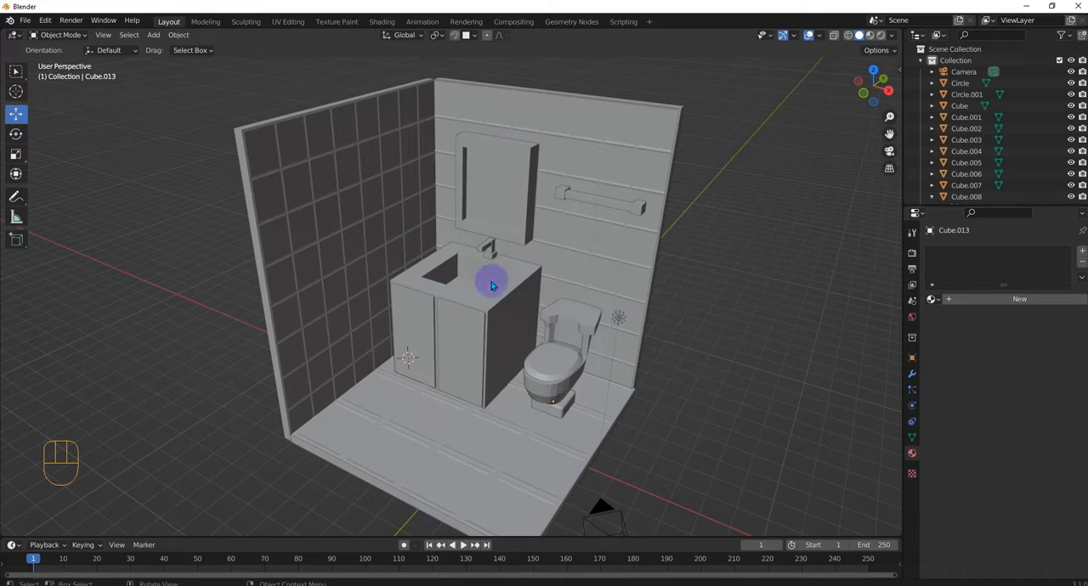
left_click(348, 214)
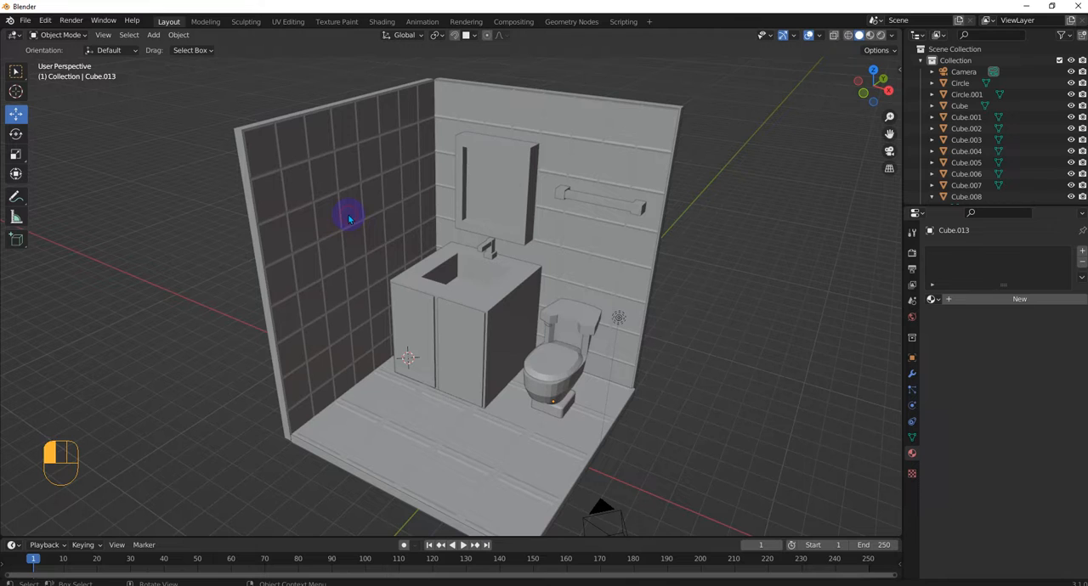
left_click(461, 119, "shift")
left_click(393, 425, "shift")
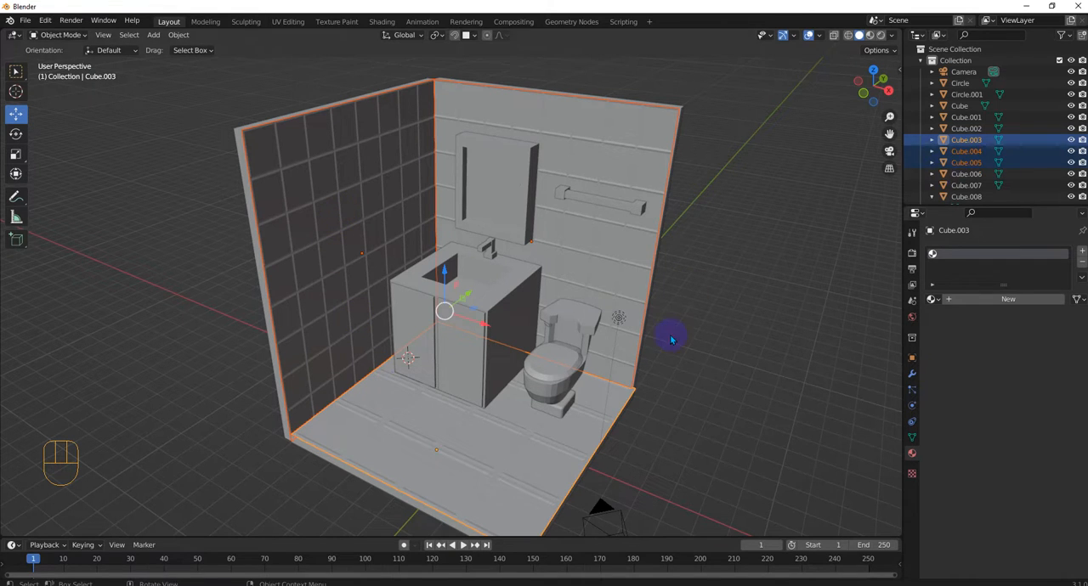
key("shift+h")
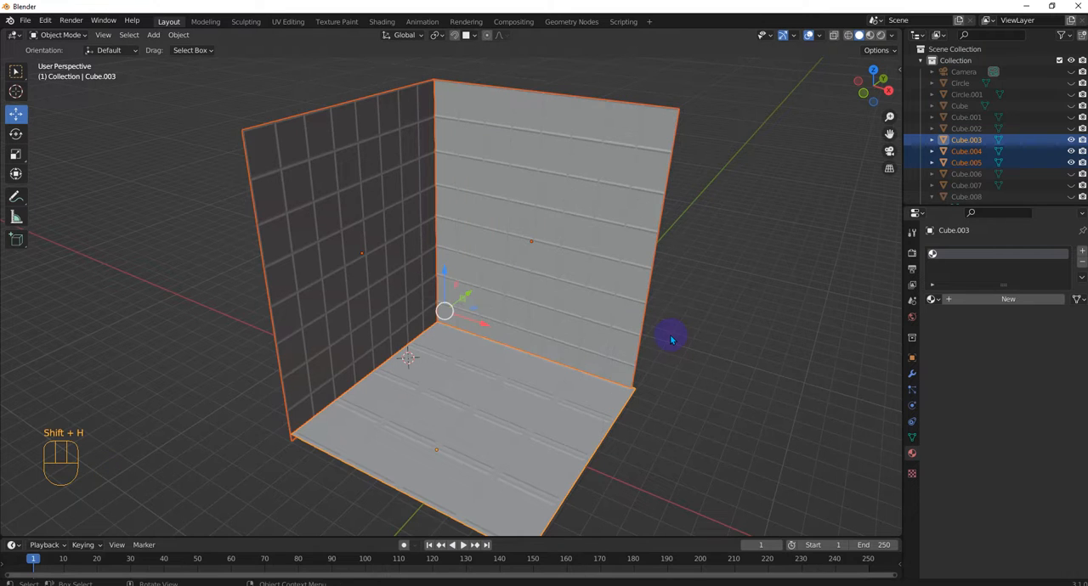
left_click(674, 319)
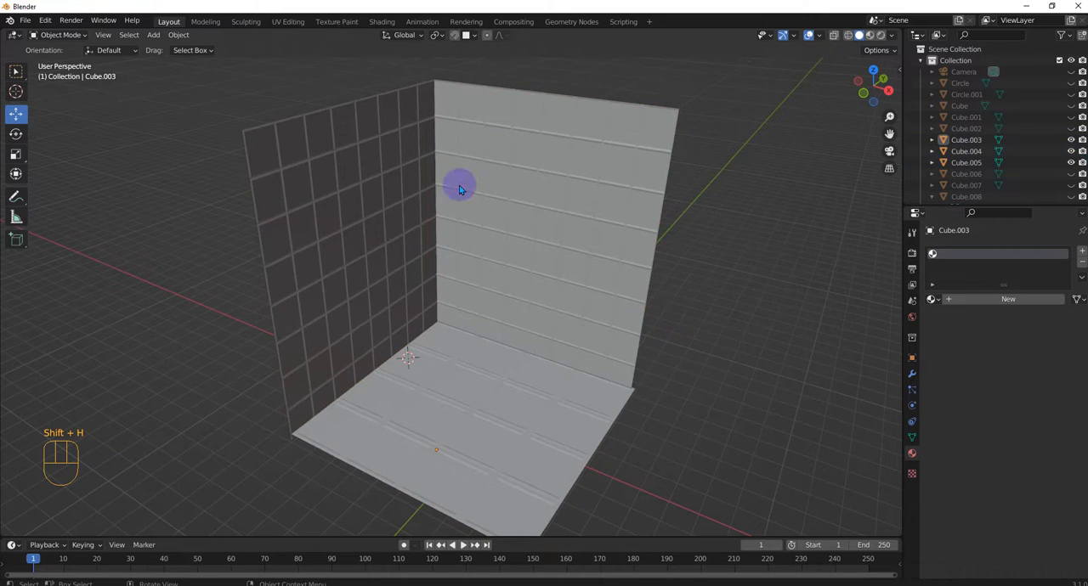
Step: Add two material slots with new materials to the left tiled wall
left_click(379, 191)
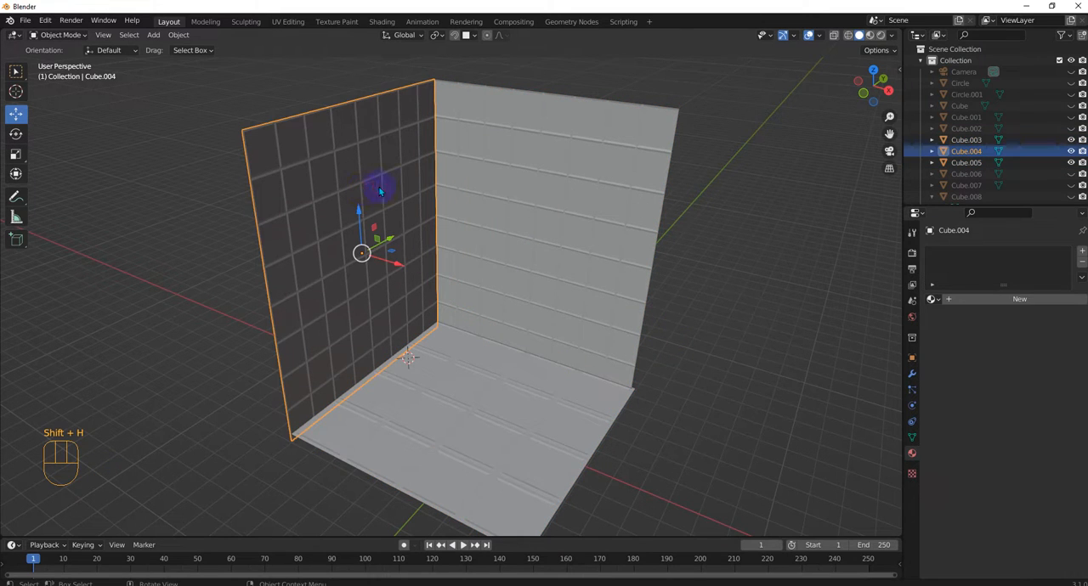
left_click(982, 300)
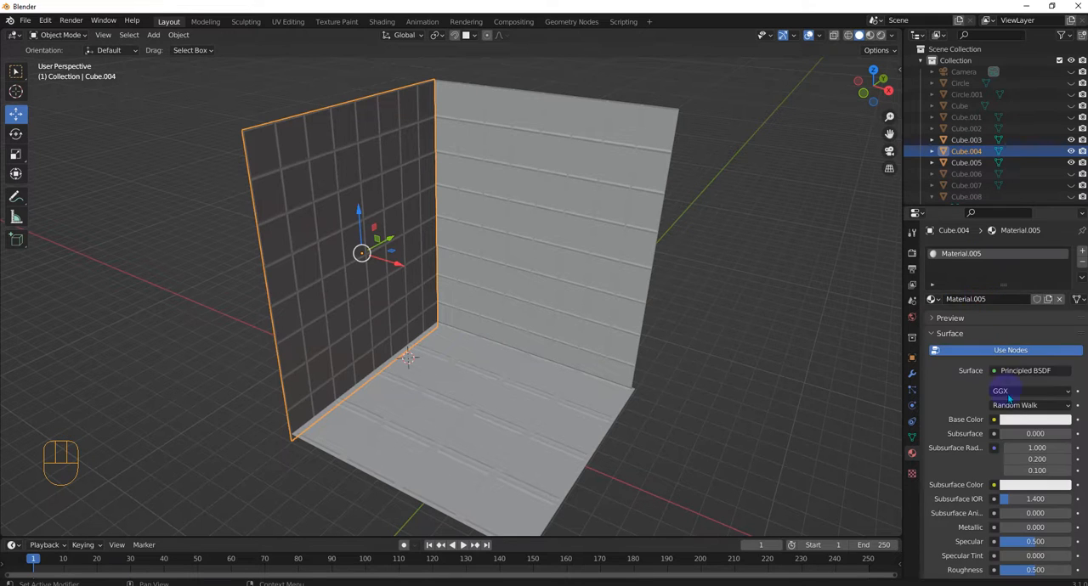
left_click(1083, 251)
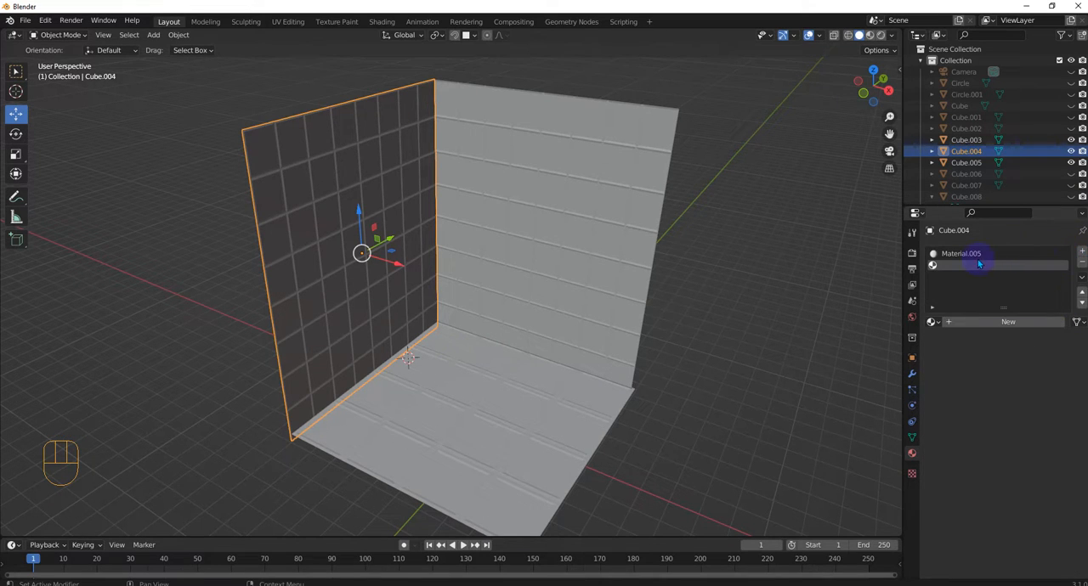
left_click(973, 321)
Step: Rename the left wall's two materials tiles and betweeb, and move betweeb to the first slot
double_click(969, 253)
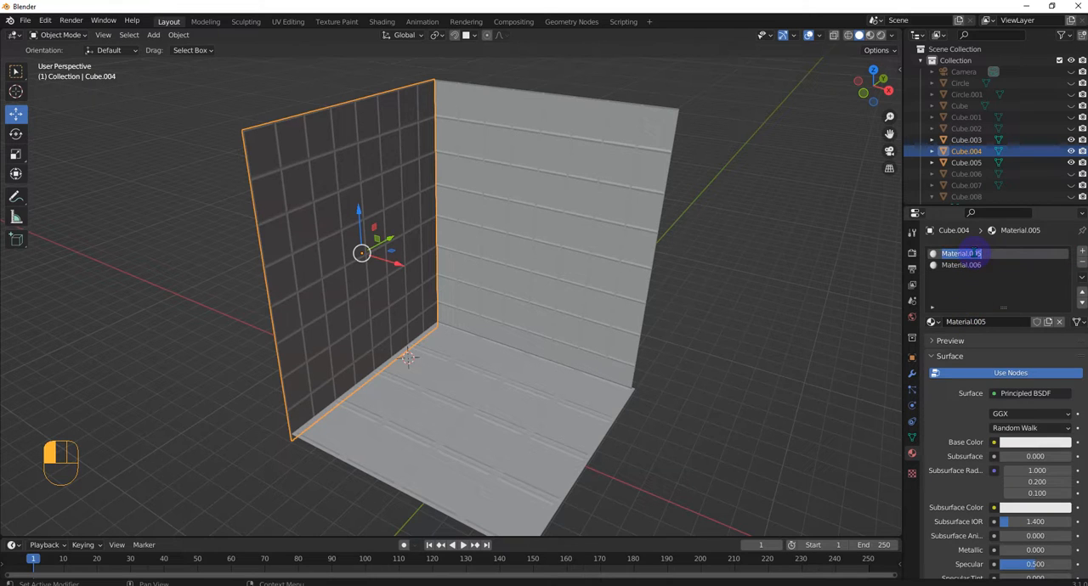
type("r")
double_click(968, 265)
type("betweeb")
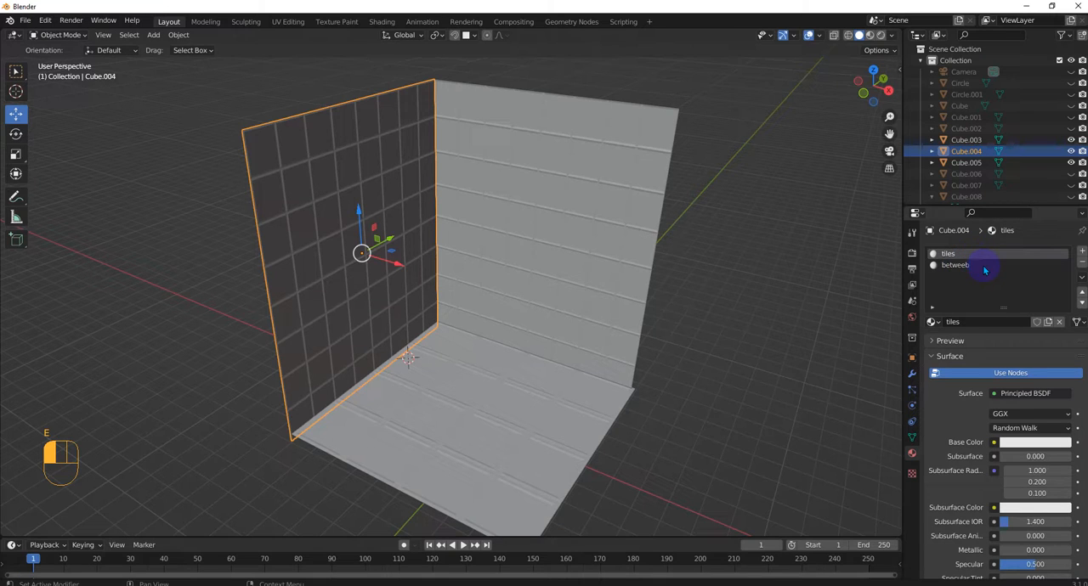
left_click(985, 268)
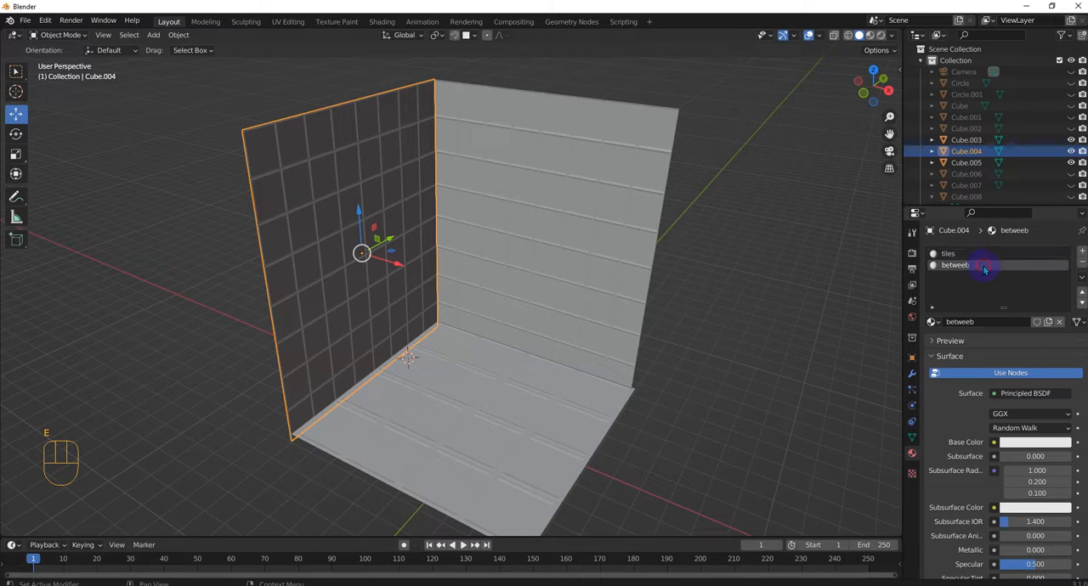
left_click(1082, 293)
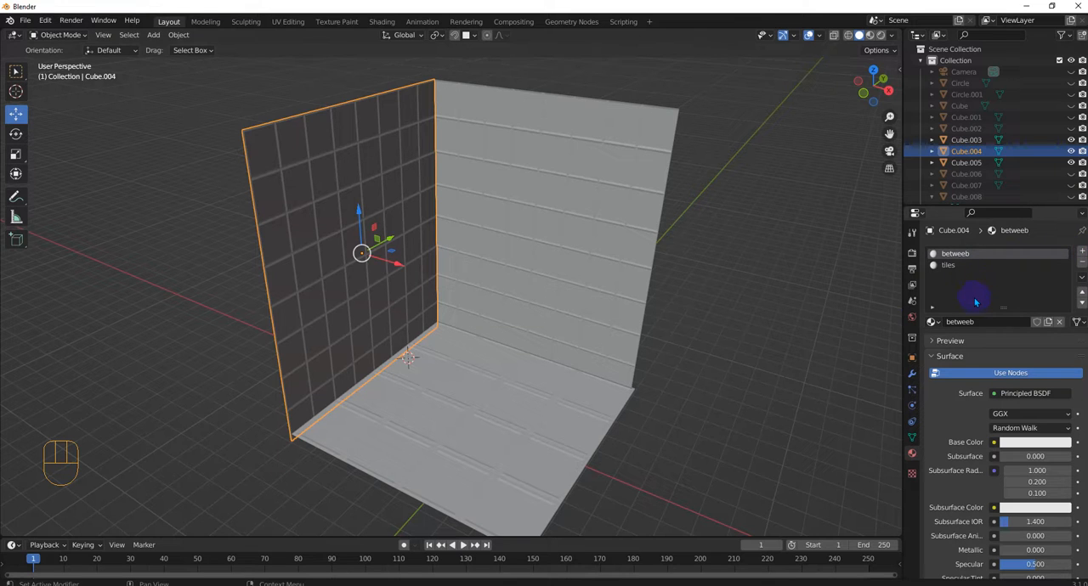
Step: Switch the viewport to rendered shading and unhide the Light object
middle_click_drag(376, 235, 348, 222)
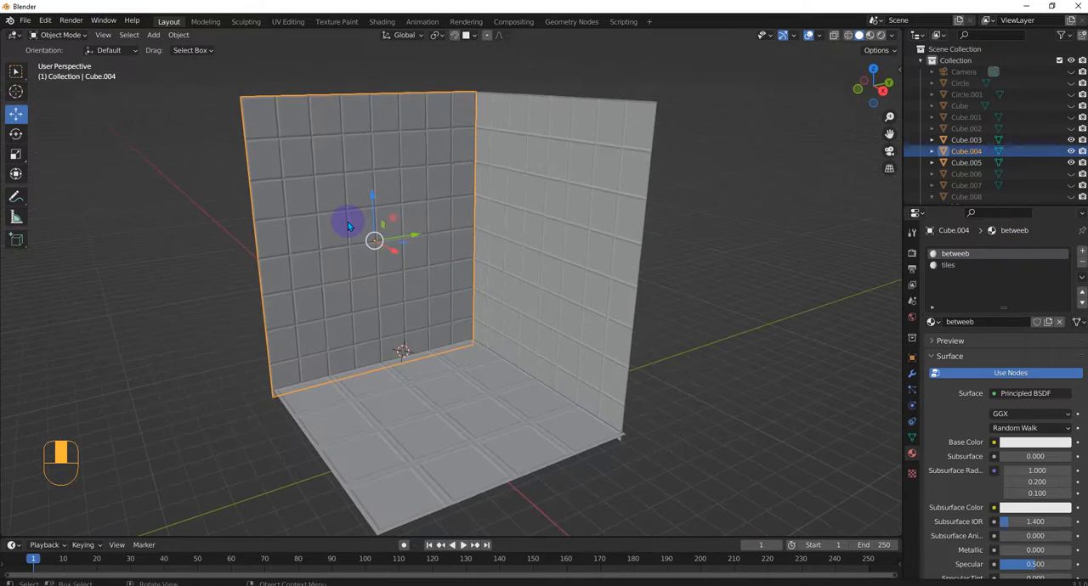
scroll(348, 222, "up", 1)
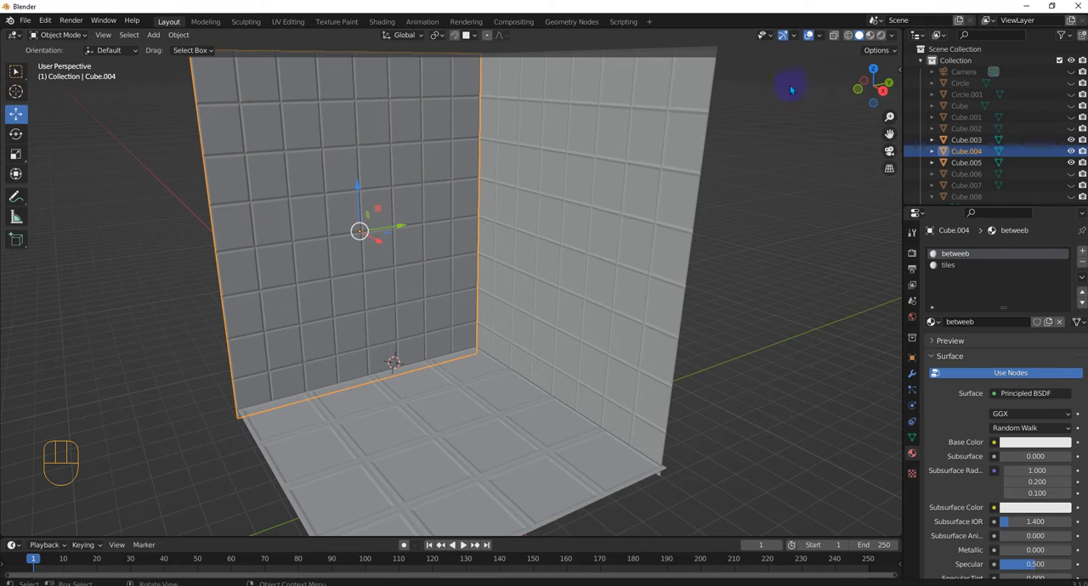
left_click(882, 36)
scroll(515, 255, "down", 2)
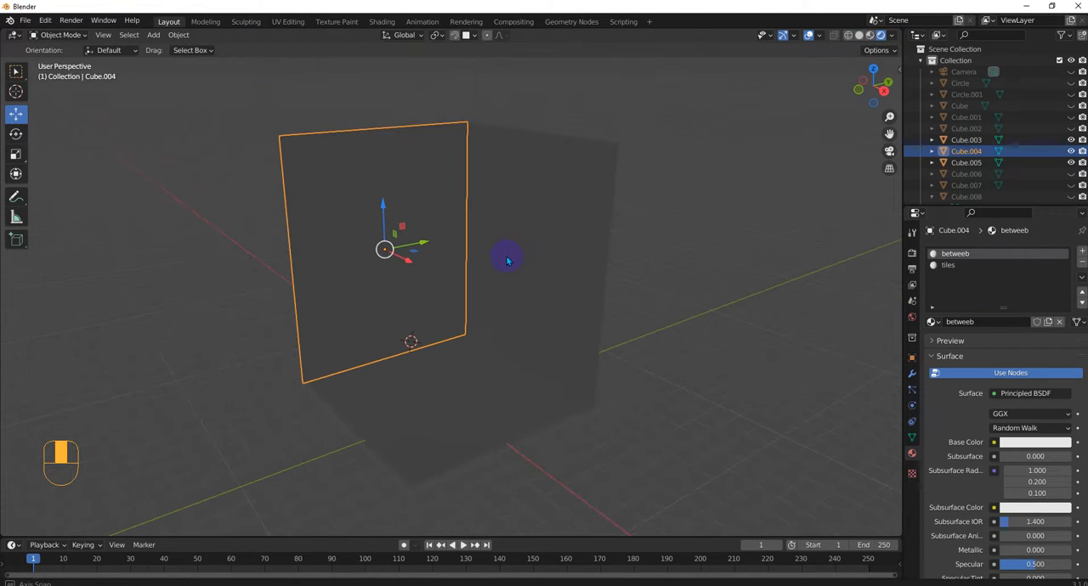
scroll(990, 154, "down", 2)
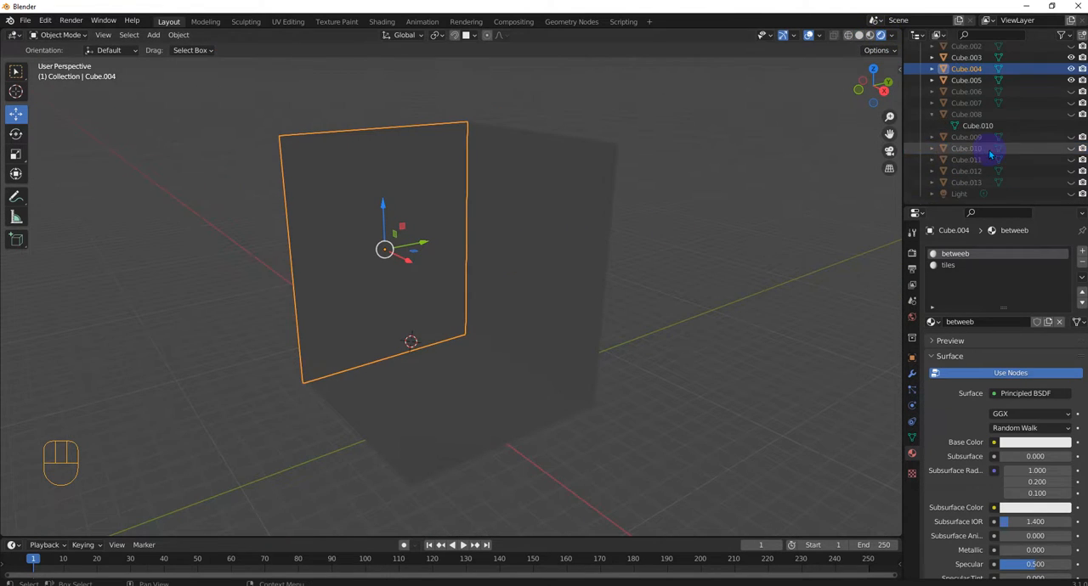
left_click(1071, 194)
scroll(432, 206, "up", 3)
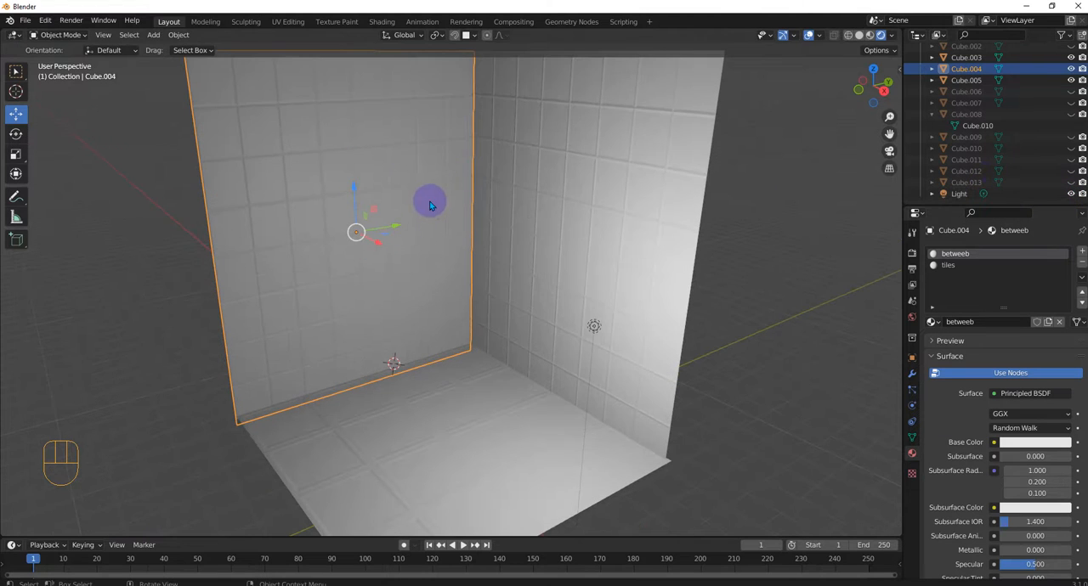
Step: Put the left wall in Edit Mode with face selection and the Select Box tool active
middle_click_drag(492, 197, 605, 260, "shift")
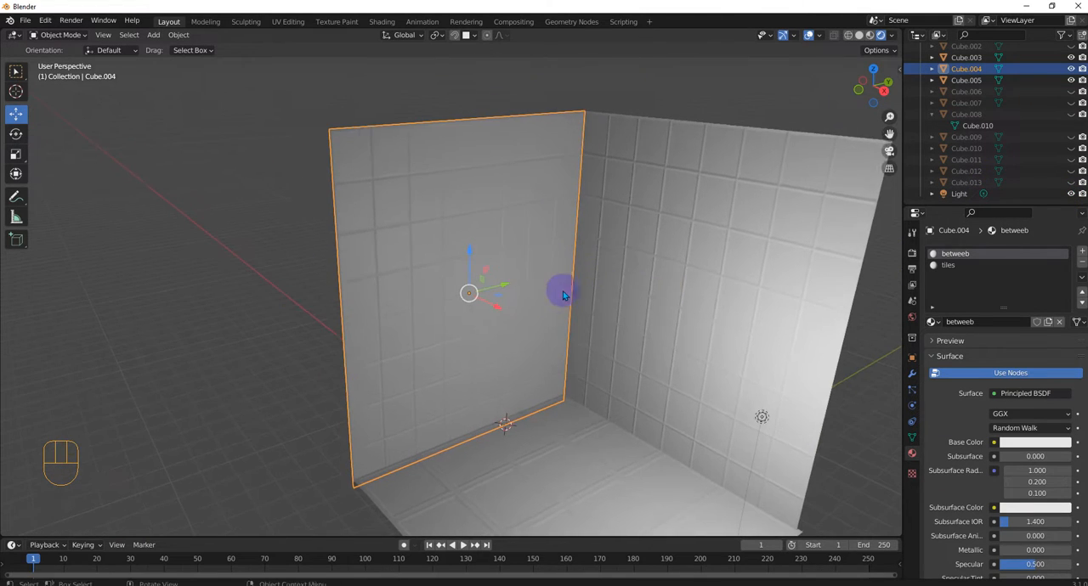
scroll(551, 330, "up", 4)
middle_click_drag(466, 291, 489, 296)
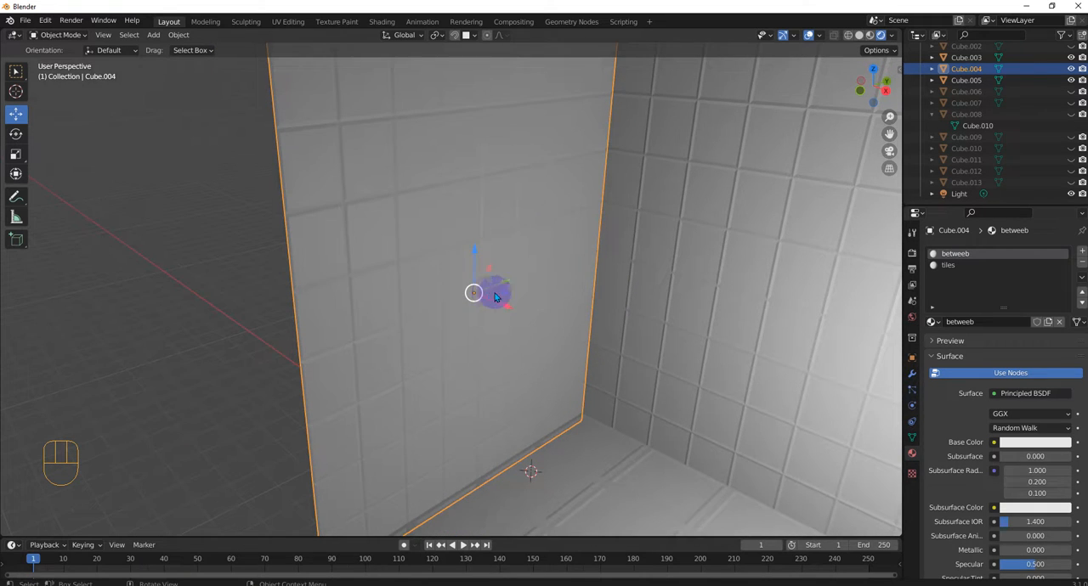
middle_click_drag(863, 303, 637, 360)
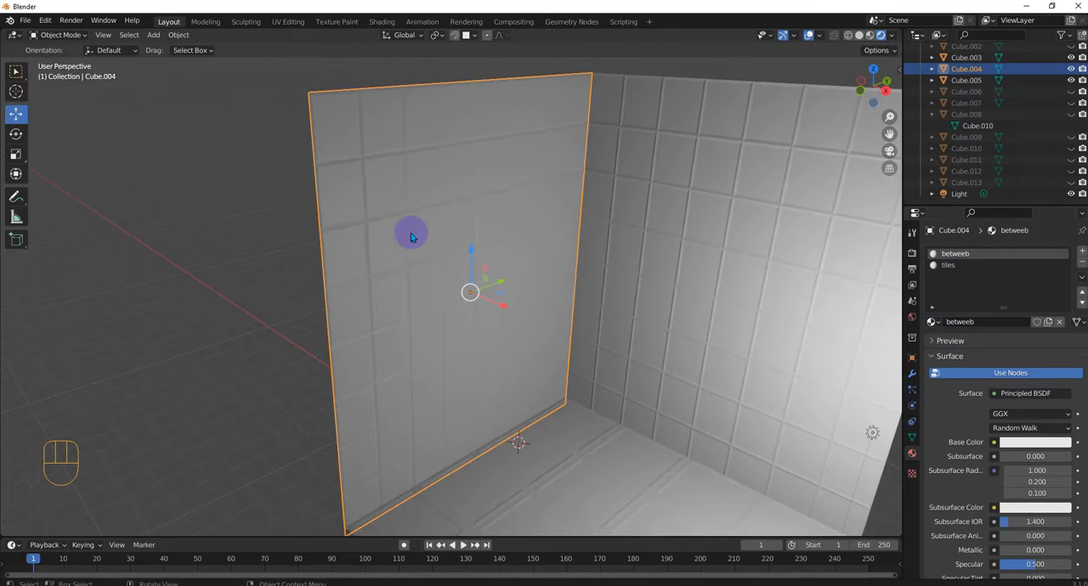
key("Tab")
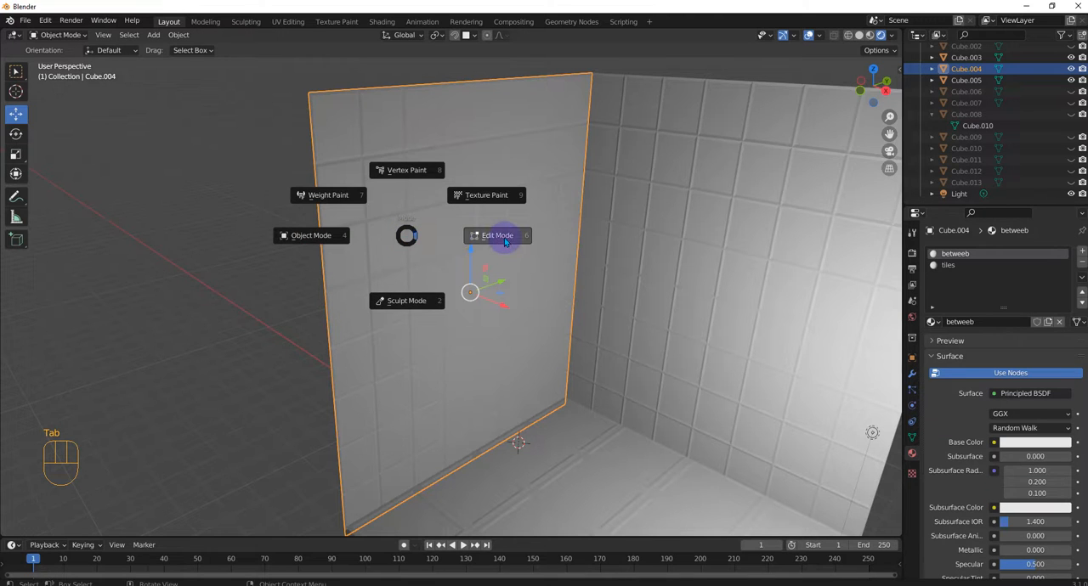
left_click(349, 133)
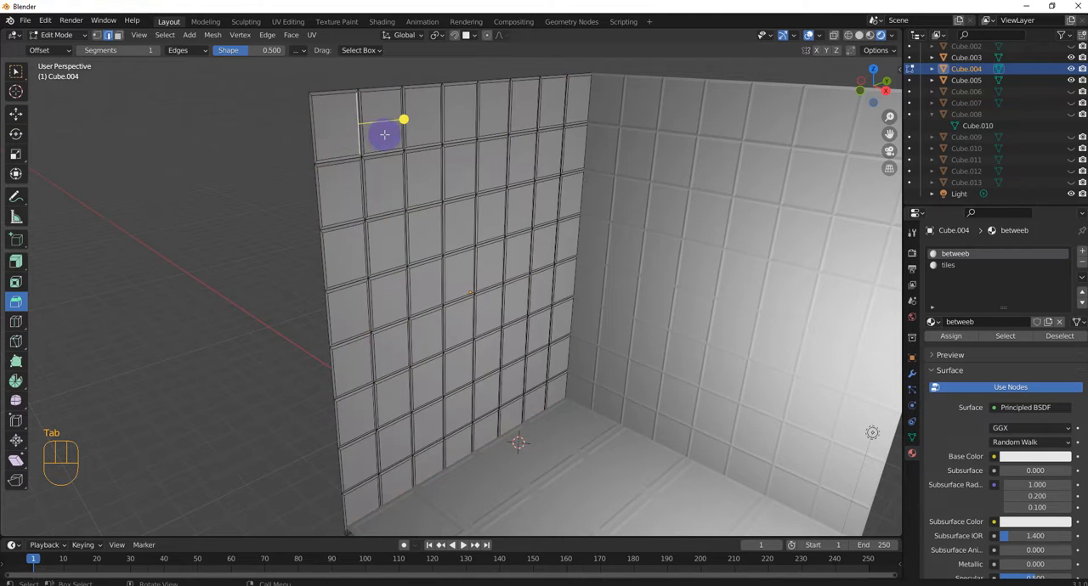
left_click(118, 35)
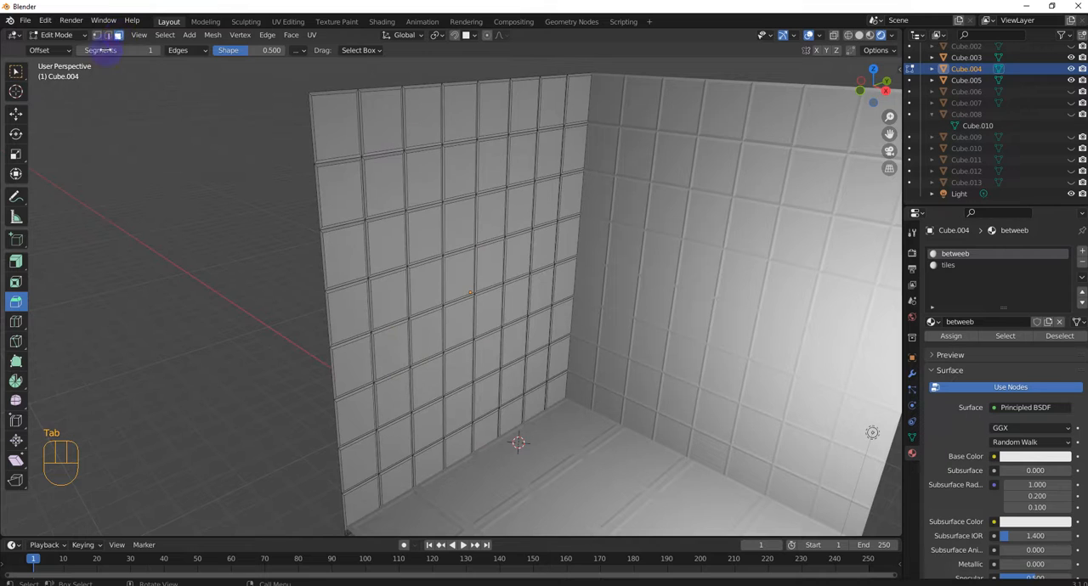
key("w")
Step: Select the six tile faces in the first two columns of the left wall's top three rows
left_click(333, 139)
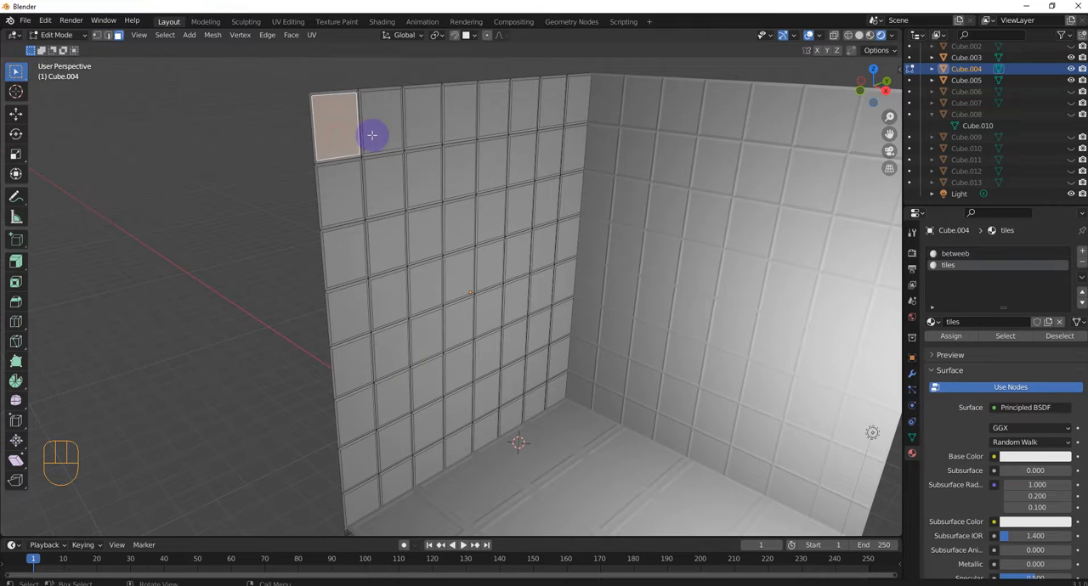
left_click(379, 132, "shift")
left_click(425, 124)
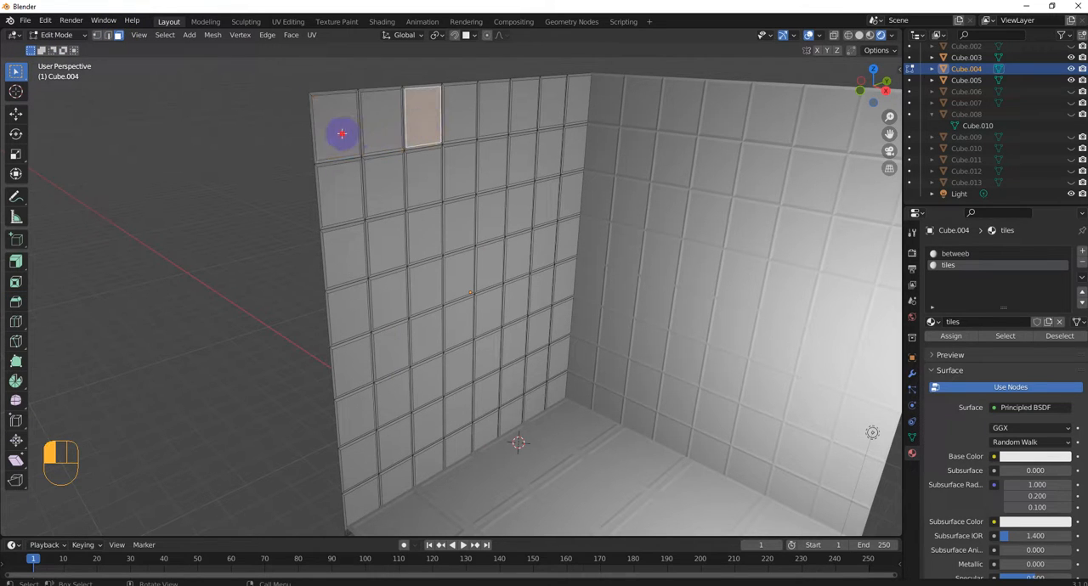
left_click(343, 133)
left_click(371, 127, "shift")
left_click(379, 182, "shift")
left_click(346, 191, "shift")
left_click(350, 247, "shift")
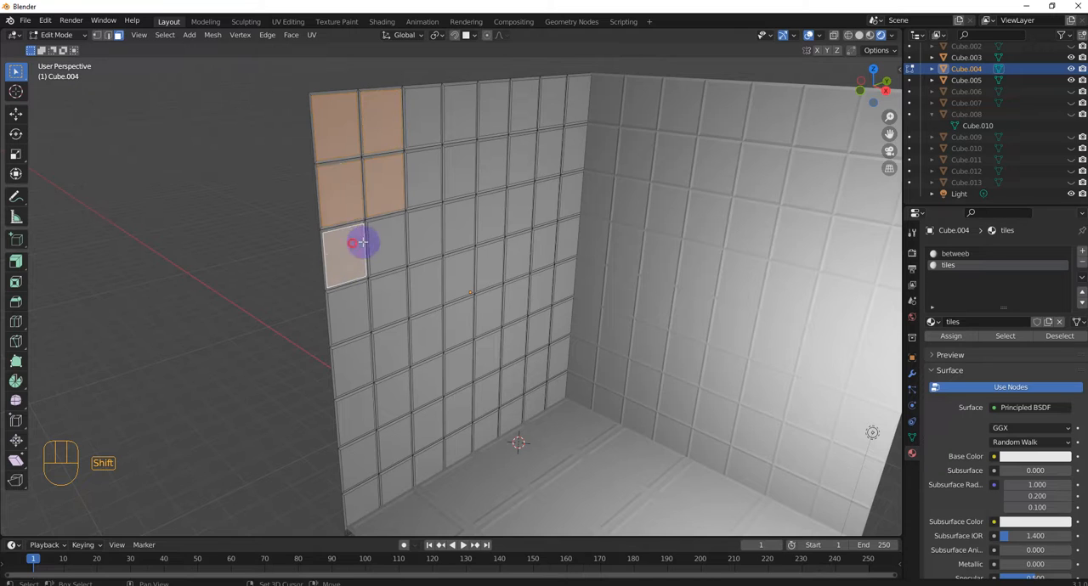
left_click(385, 247, "shift")
Step: Add the remaining six tile faces of the left wall's top row to the selection
left_click(422, 123, "shift")
left_click(459, 114, "shift")
left_click(503, 113, "shift")
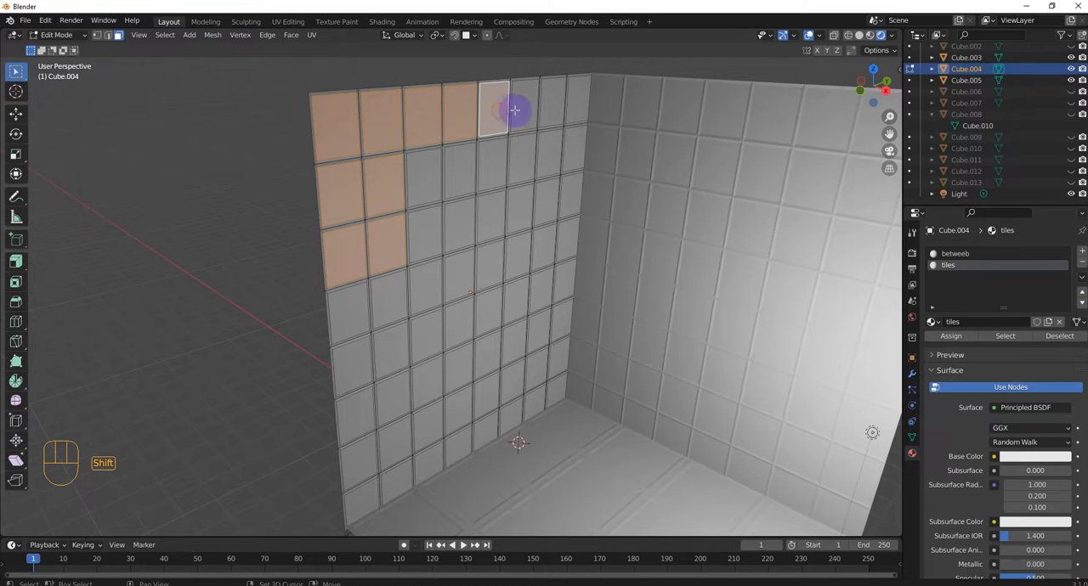
left_click(527, 108, "shift")
left_click(550, 105, "shift")
left_click(581, 102, "shift")
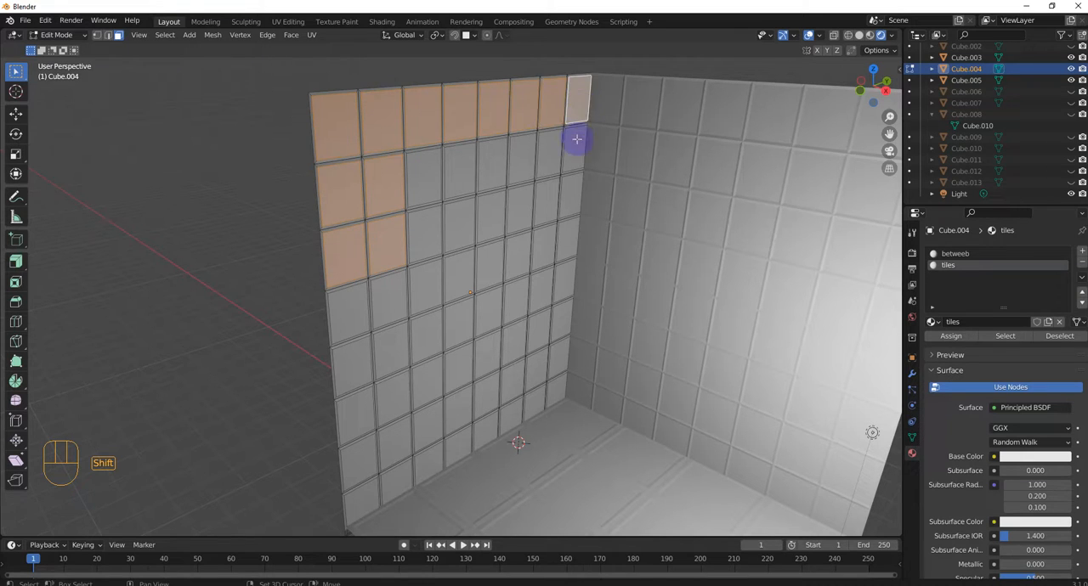
Step: Extend the selection with the remaining tile faces of the left wall's second and third rows
left_click(544, 154, "shift")
left_click(575, 152, "shift")
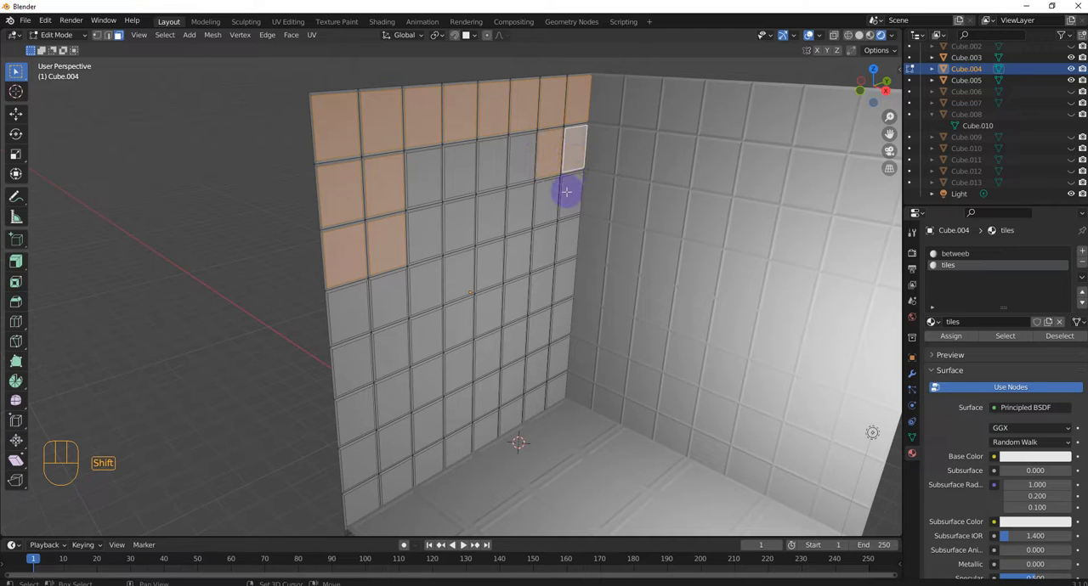
left_click(566, 189, "shift")
left_click(551, 196, "shift")
left_click(519, 172, "shift")
left_click(513, 209, "shift")
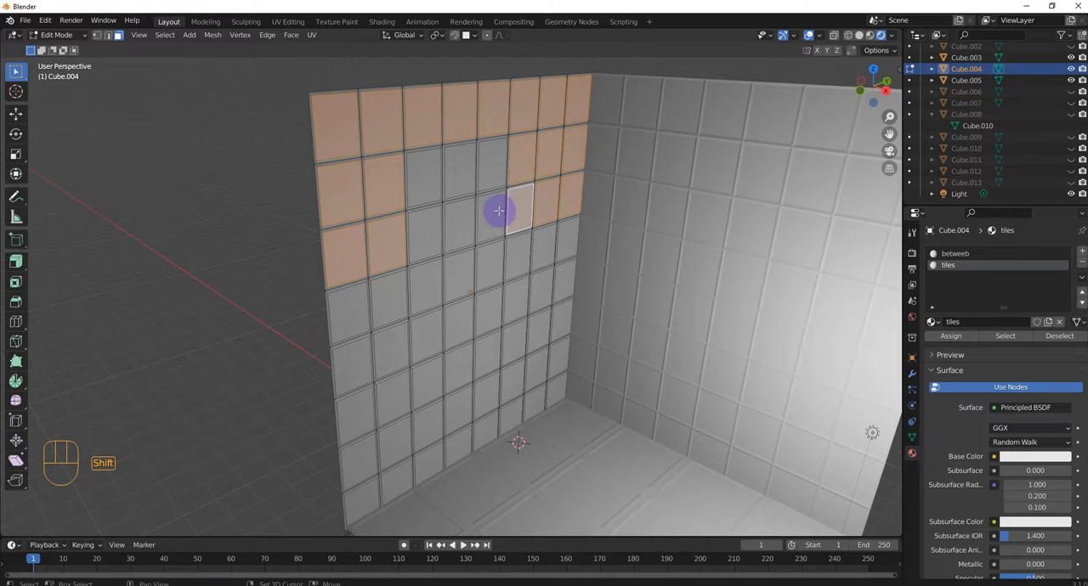
left_click(493, 212, "shift")
left_click(483, 171, "shift")
left_click(459, 173, "shift")
left_click(456, 221, "shift")
left_click(426, 232, "shift")
left_click(419, 194, "shift")
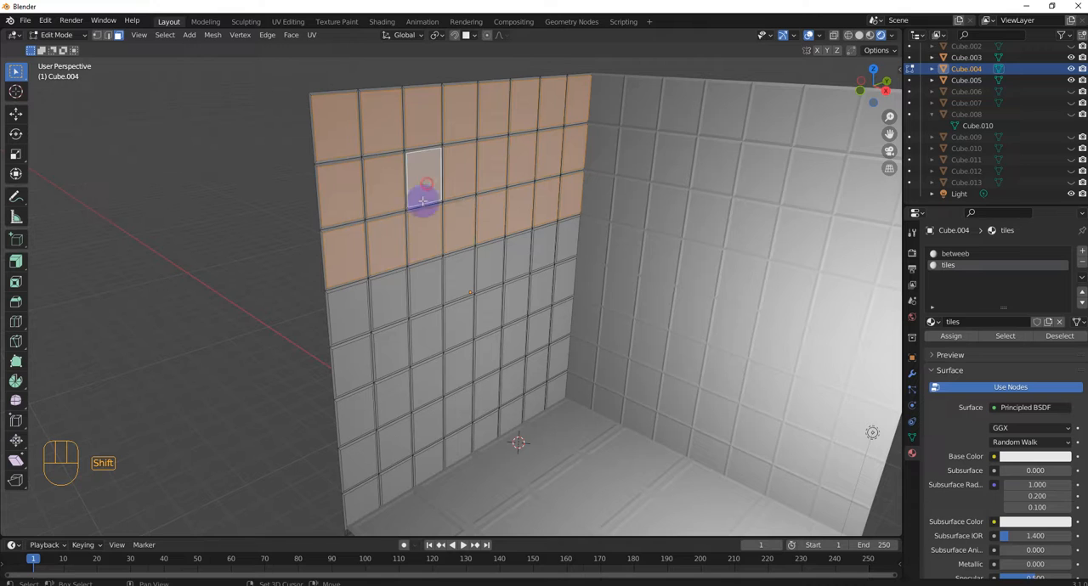
Step: Extend the selection with the tile faces in the left wall's first two columns, from the fourth row down to the floor
left_click(345, 318, "shift")
left_click(389, 311, "shift")
left_click(388, 365, "shift")
left_click(359, 372, "shift")
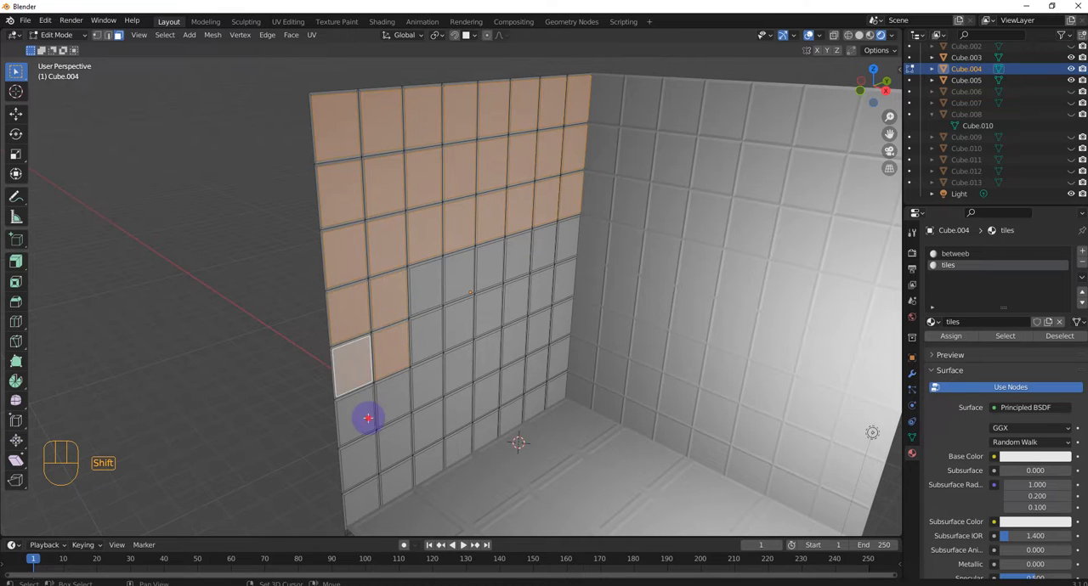
left_click(369, 417, "shift")
left_click(394, 406, "shift")
left_click(381, 446, "shift")
left_click(370, 482, "shift")
left_click(363, 508, "shift")
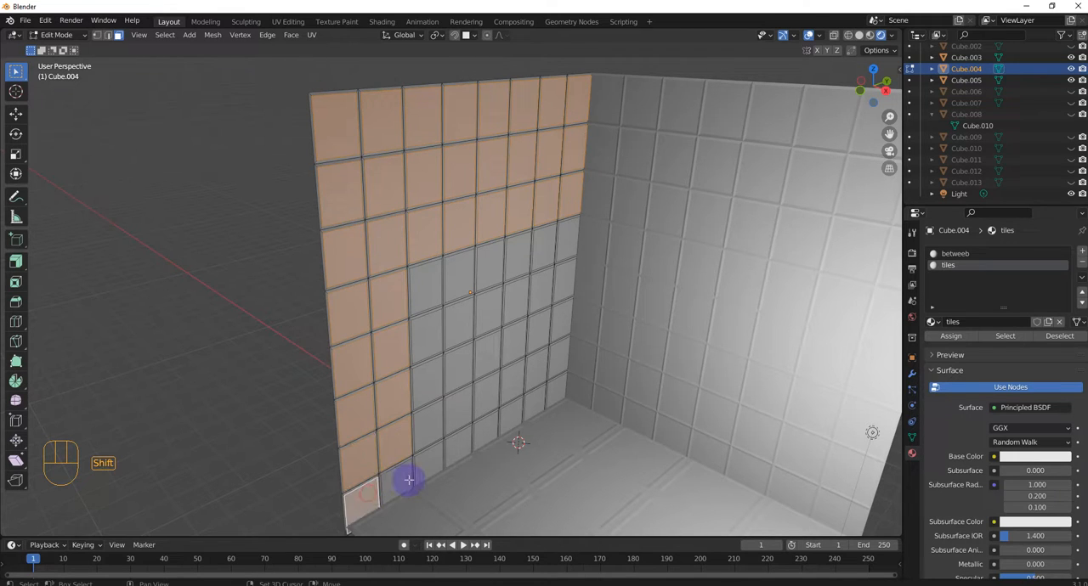
left_click(401, 478, "shift")
Step: Add the lower five tile faces of the left wall's third and fourth columns to the selection
left_click(425, 469, "shift")
left_click(428, 431, "shift")
left_click(431, 388, "shift")
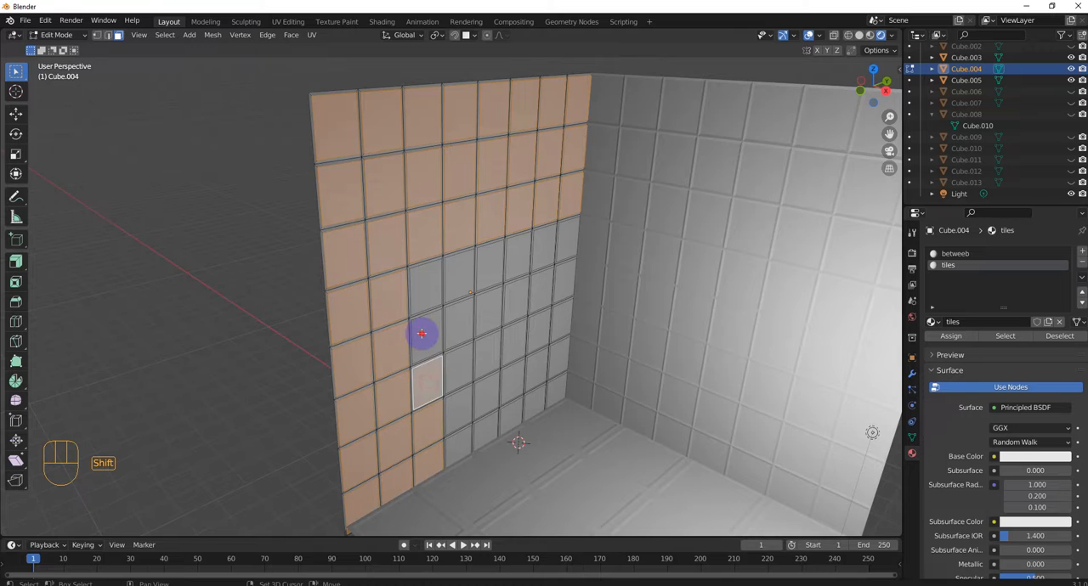
left_click(419, 334, "shift")
left_click(425, 286, "shift")
left_click(456, 277, "shift")
left_click(455, 329, "shift")
left_click(465, 383, "shift")
left_click(454, 405, "shift")
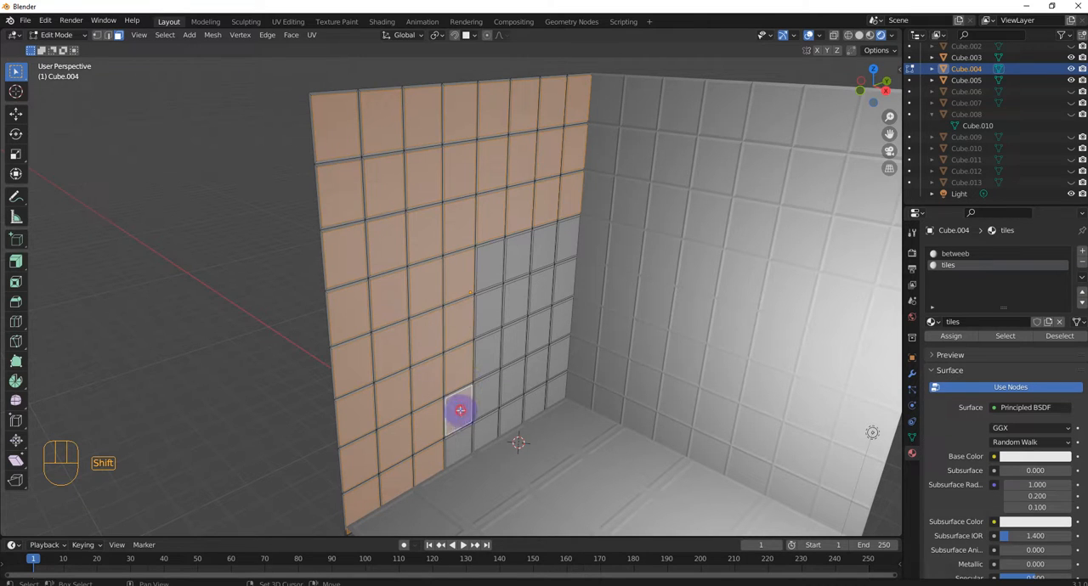
left_click(454, 445, "shift")
Step: Add the unselected lower tile faces of the left wall's fifth and sixth columns to the selection
left_click(492, 401, "shift")
left_click(490, 355, "shift")
left_click(485, 308, "shift")
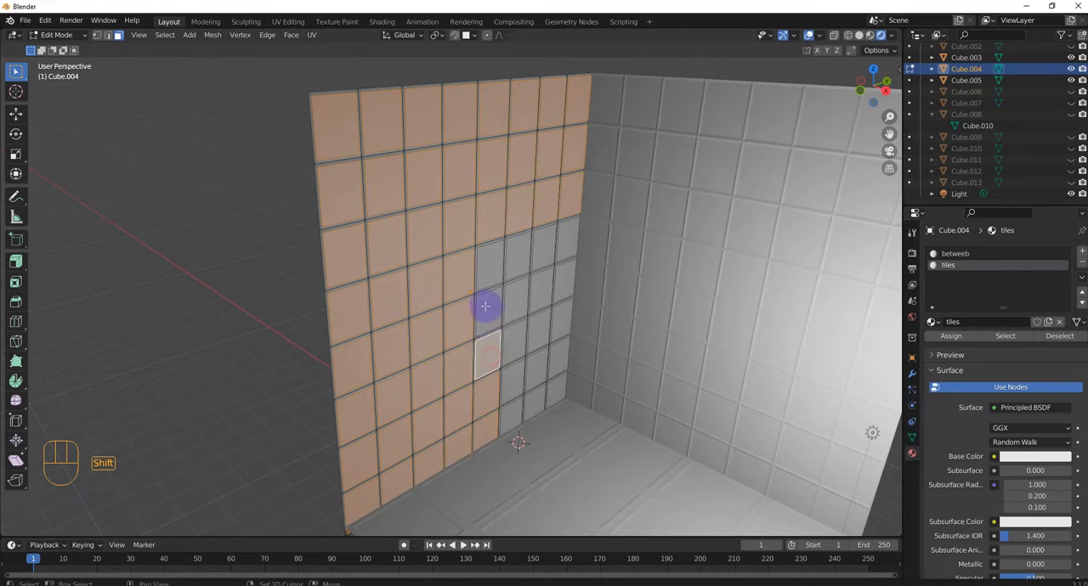
left_click(485, 267, "shift")
left_click(515, 259, "shift")
left_click(514, 301, "shift")
left_click(514, 339, "shift")
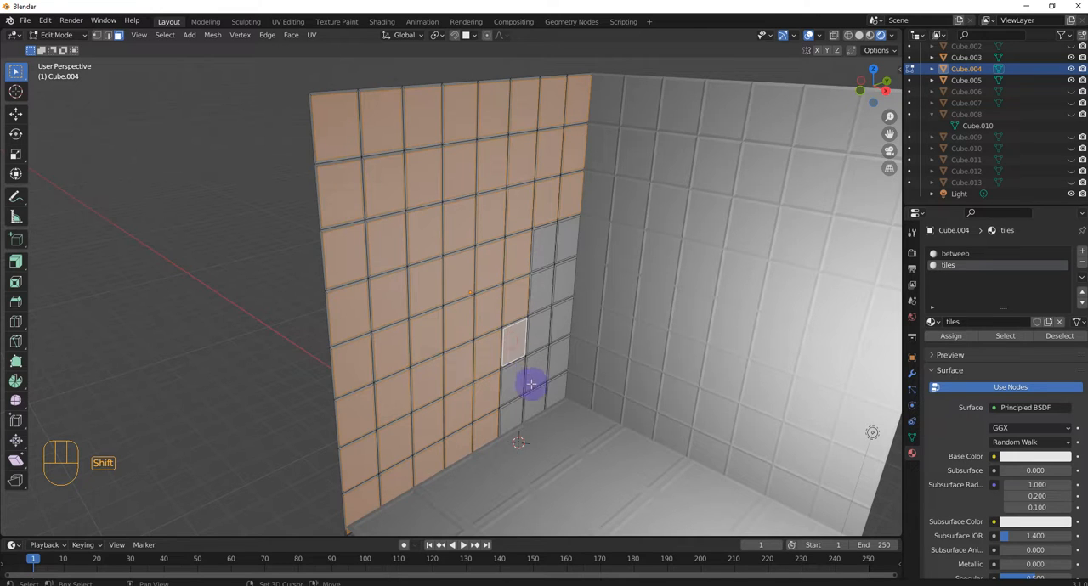
left_click(515, 377, "shift")
left_click(513, 416, "shift")
Step: Complete the tile selection with the remaining faces of the left wall's last two columns beside the corner
left_click(537, 390, "shift")
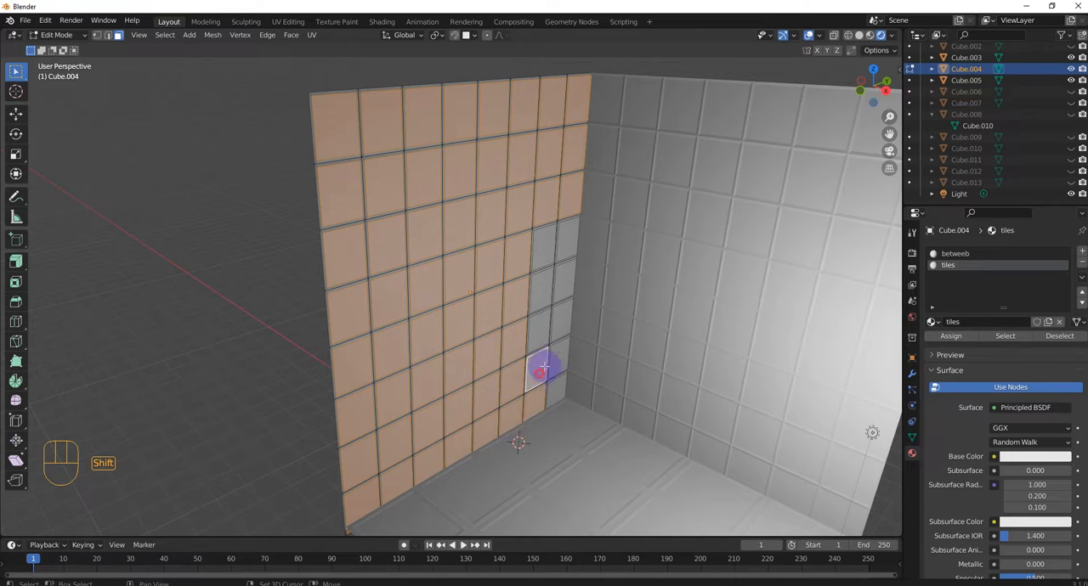
left_click(549, 367, "shift")
left_click(548, 333, "shift")
left_click(558, 319, "shift")
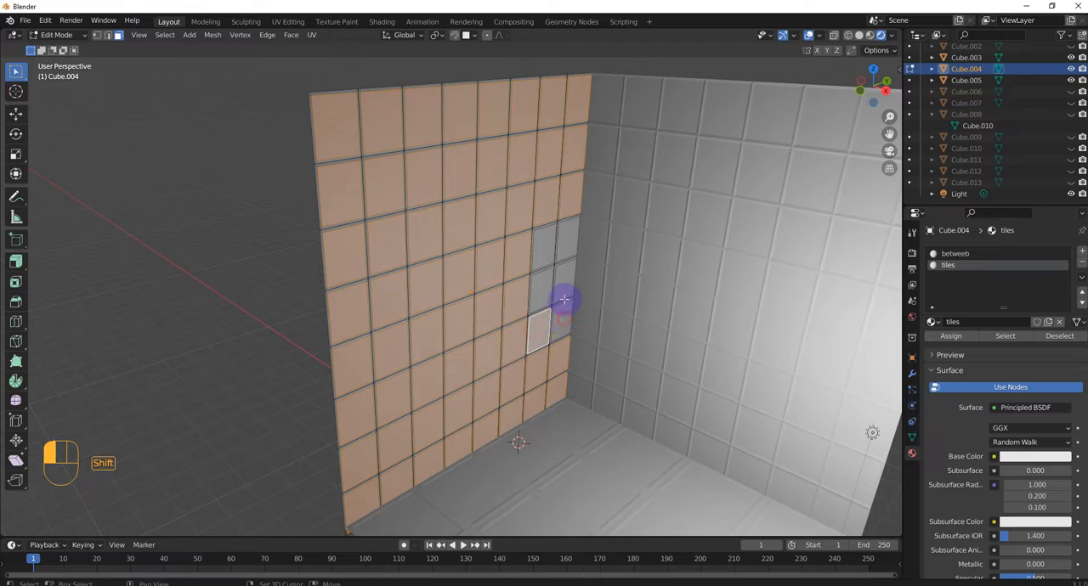
left_click(564, 283, "shift")
left_click(541, 287, "shift")
left_click(544, 245, "shift")
left_click(575, 248, "shift")
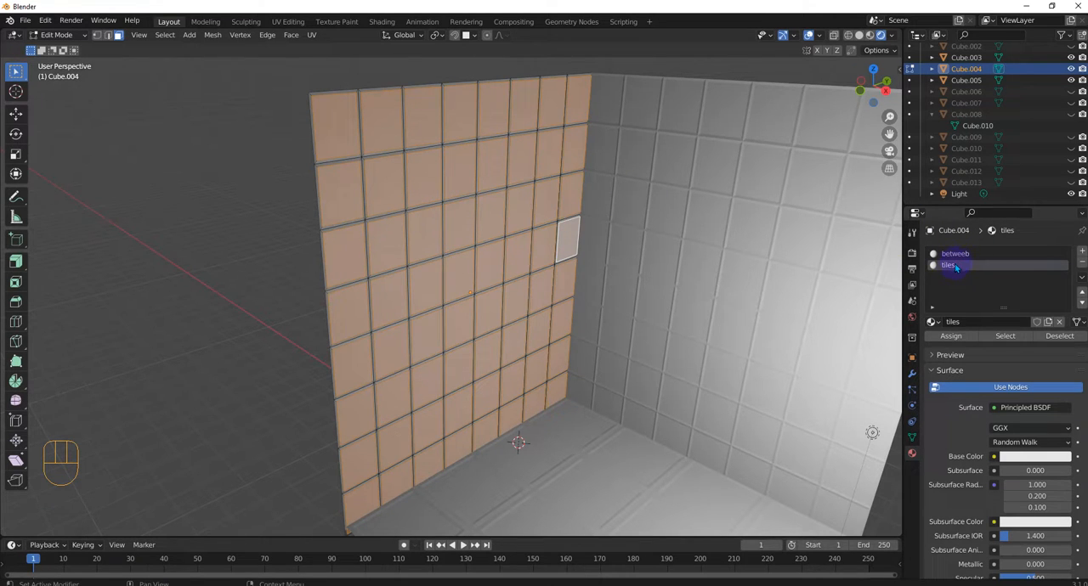
Step: Assign the tiles material to the selected faces, set its base color to blue, and deselect the faces
left_click(956, 336)
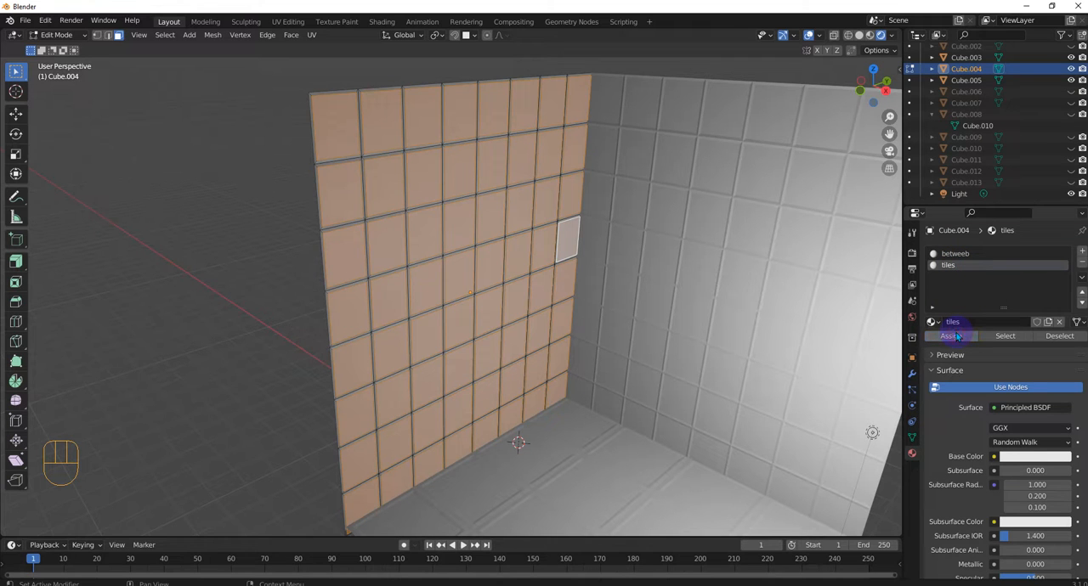
left_click(1024, 456)
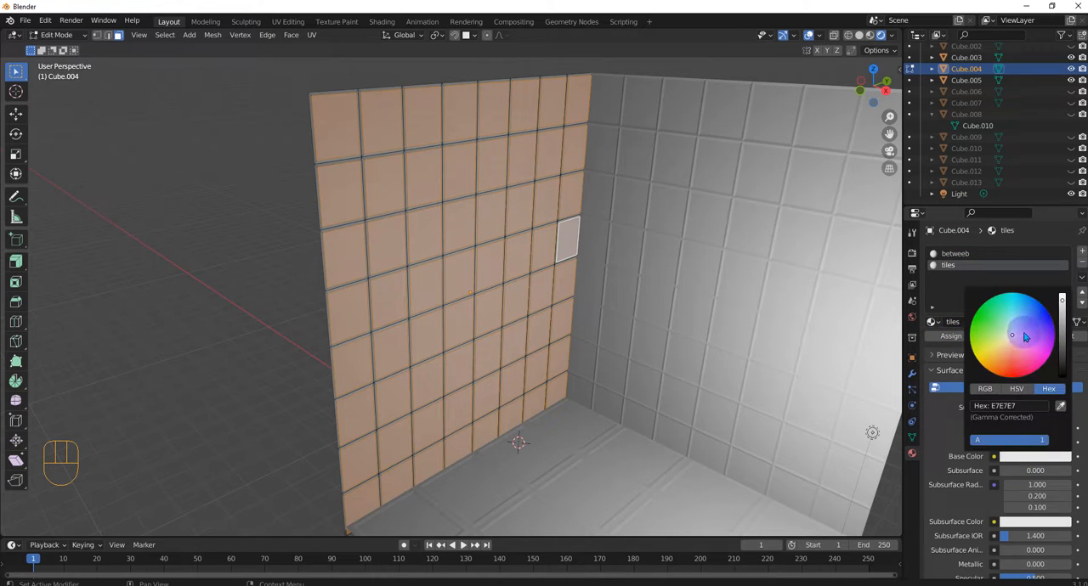
left_click_drag(1024, 338, 1031, 311)
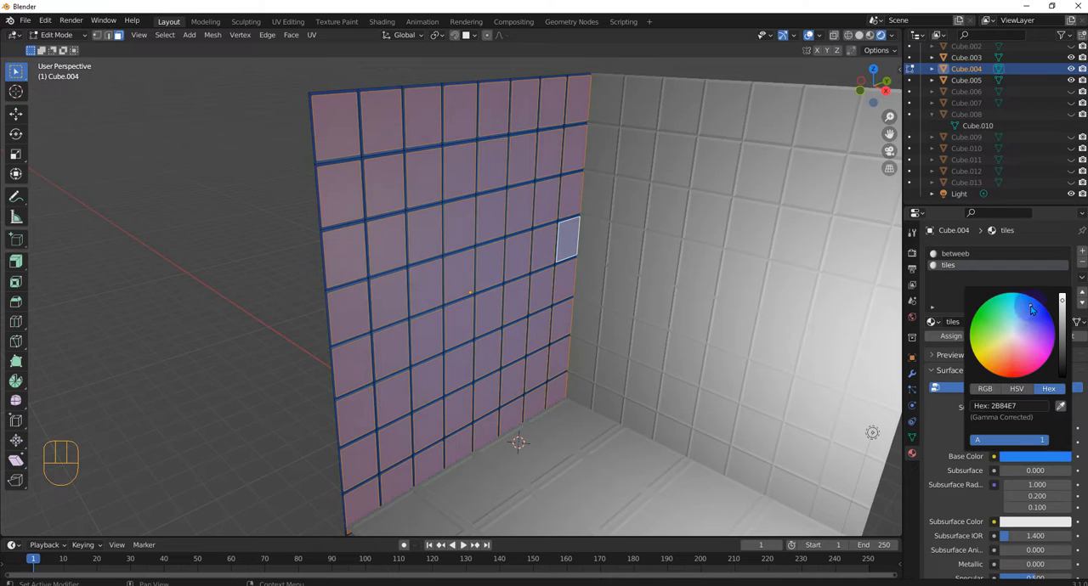
left_click(228, 286)
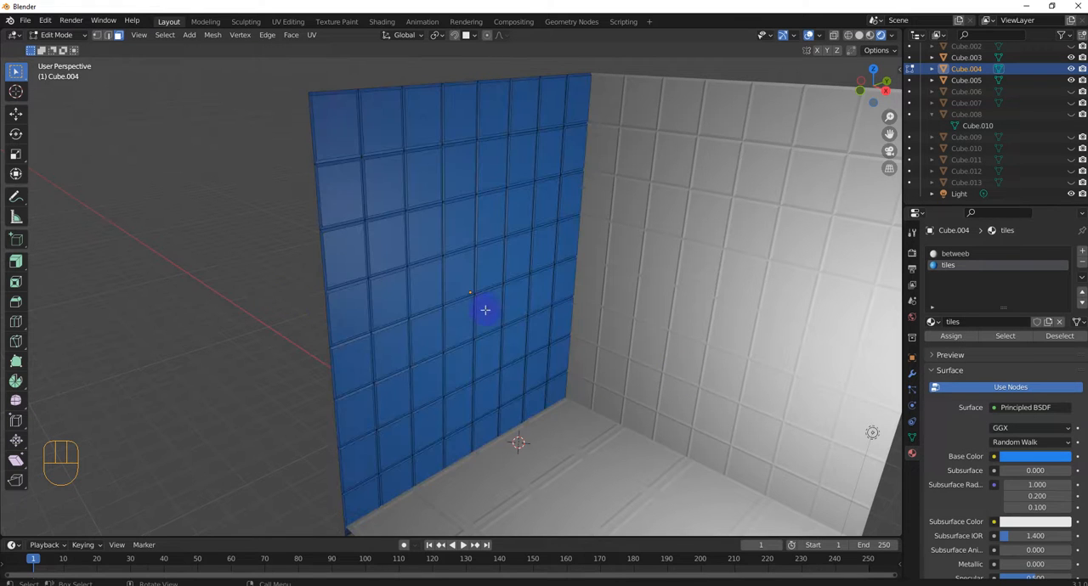
Step: Set the base color of the betweeb material to a bright blue
left_click(952, 255)
left_click(949, 265)
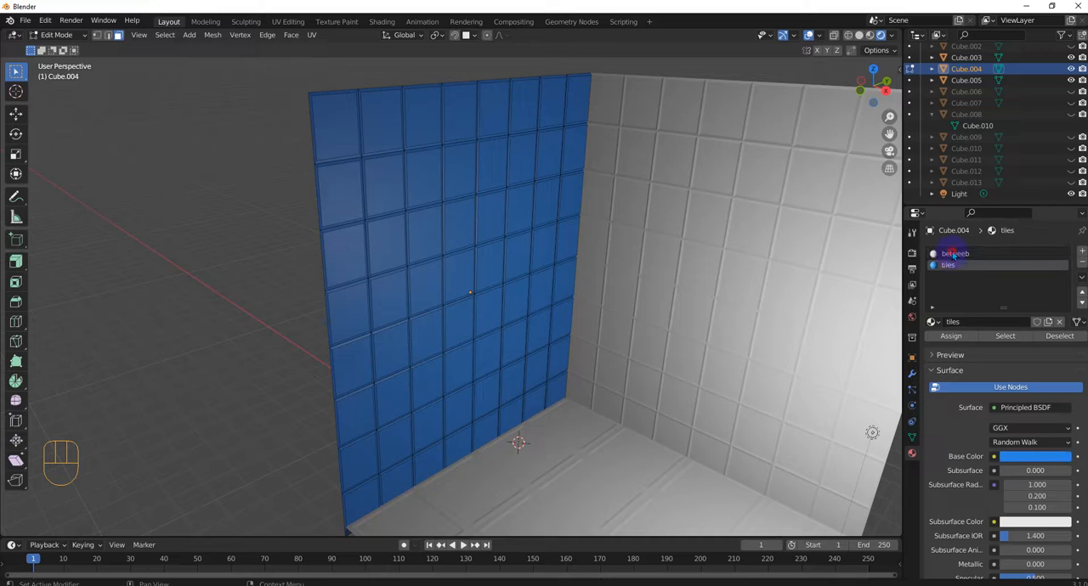
left_click(954, 254)
left_click(954, 267)
left_click(954, 254)
left_click(1028, 456)
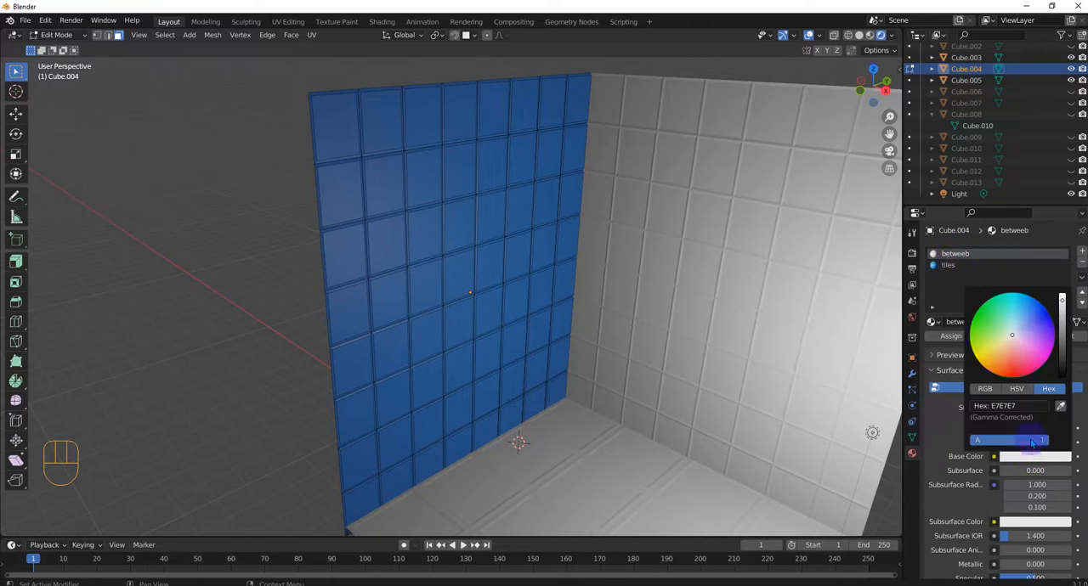
left_click_drag(1008, 339, 1029, 296)
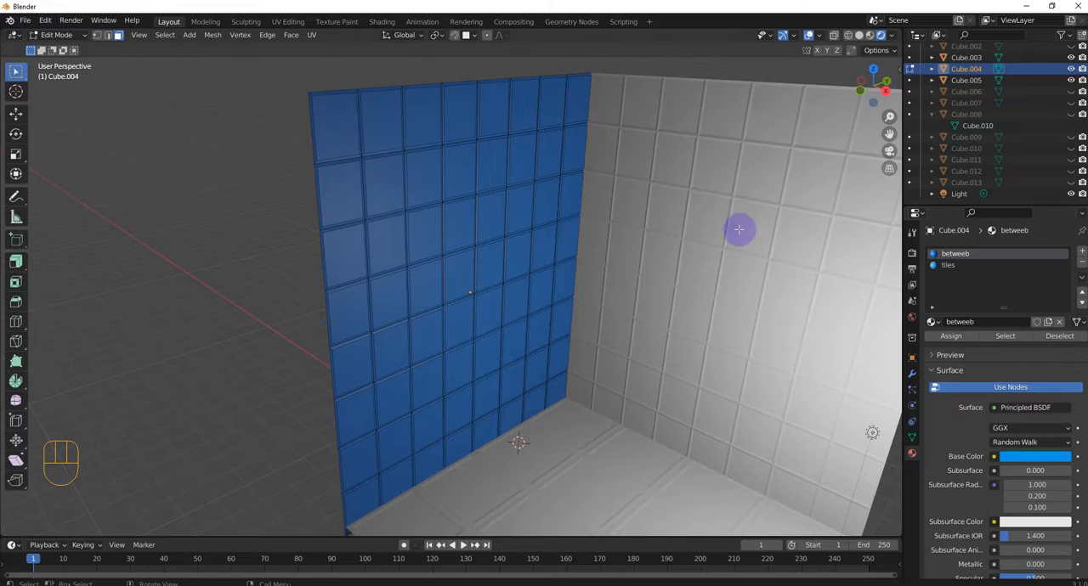
Step: Select the four tile faces in the wall's upper outer corner, change the tiles material's base color to coral red, and clear the selection
left_click(330, 126)
left_click(382, 127, "shift")
left_click(382, 178, "shift")
left_click(353, 182, "shift")
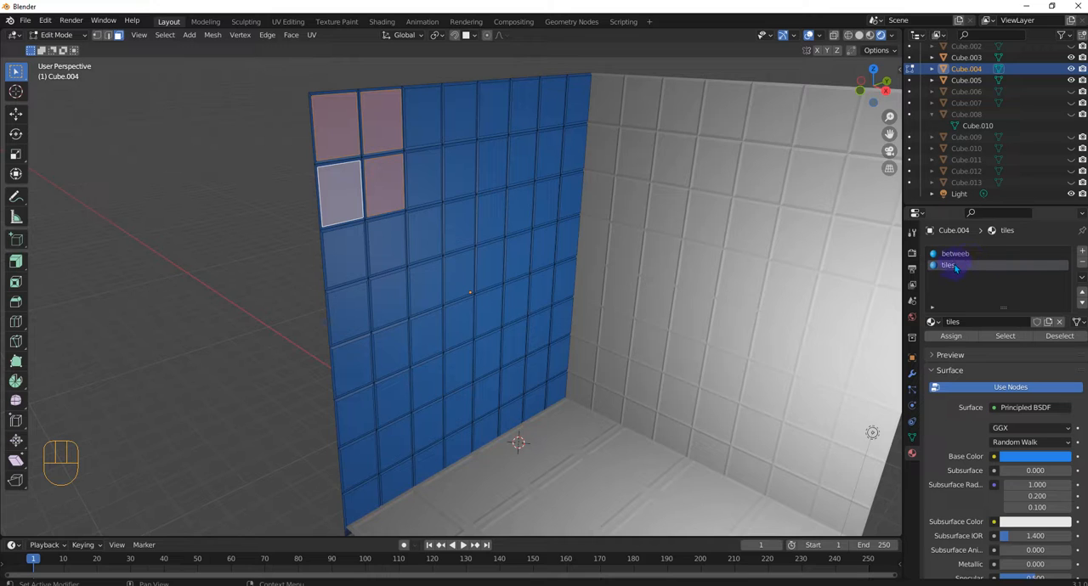
left_click(1030, 456)
mouse_move(1020, 384)
left_mouse_down()
mouse_move(1013, 354)
mouse_move(1013, 370)
left_mouse_up()
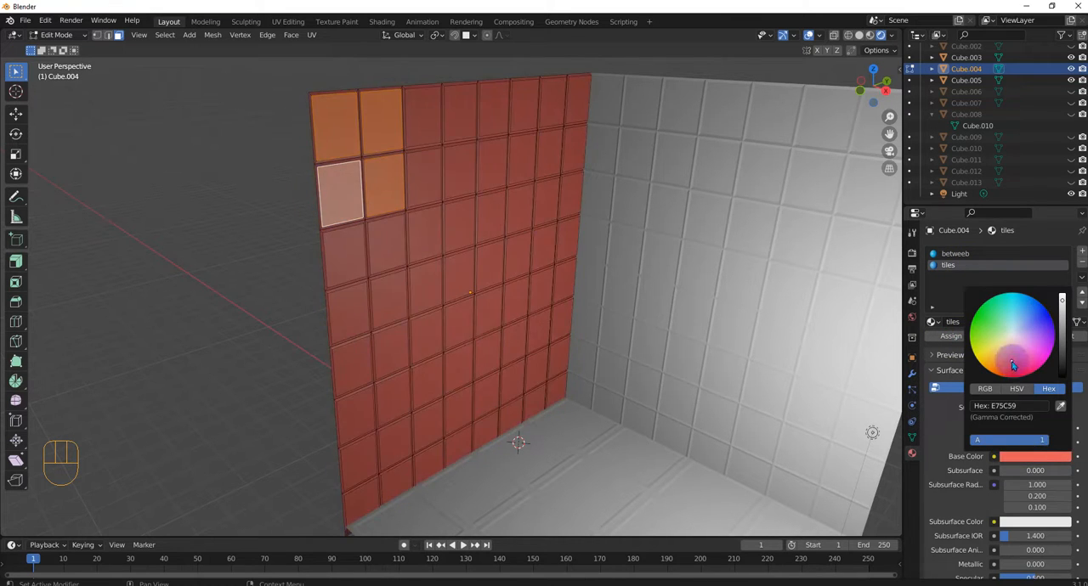
left_click(241, 311)
Step: Assign the betweeb material to the first two tile faces of the left wall's top row
scroll(275, 321, "up", 2)
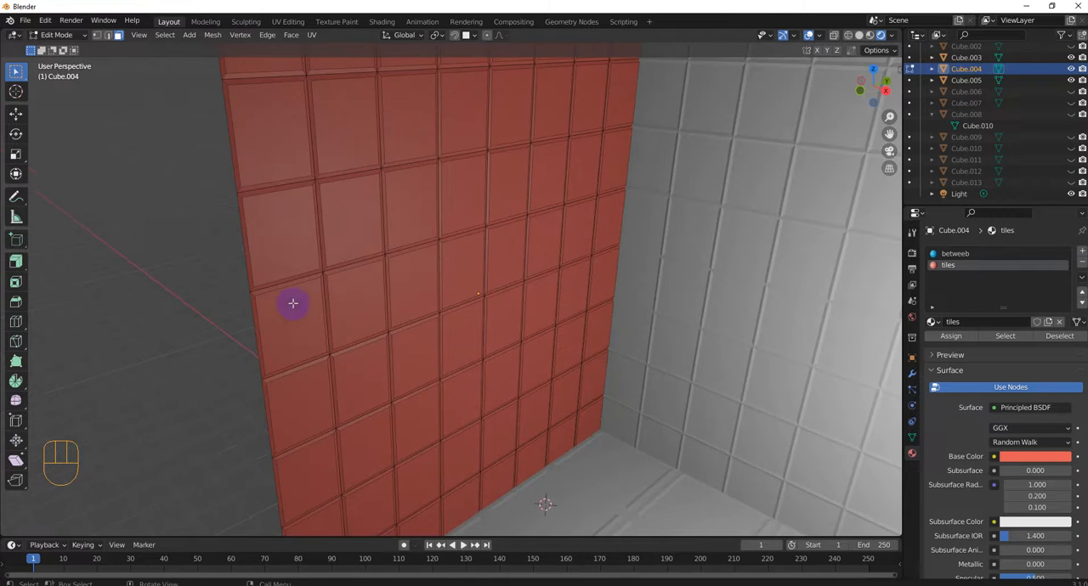
middle_click_drag(362, 325, 407, 399, "shift")
scroll(406, 400, "up", 1)
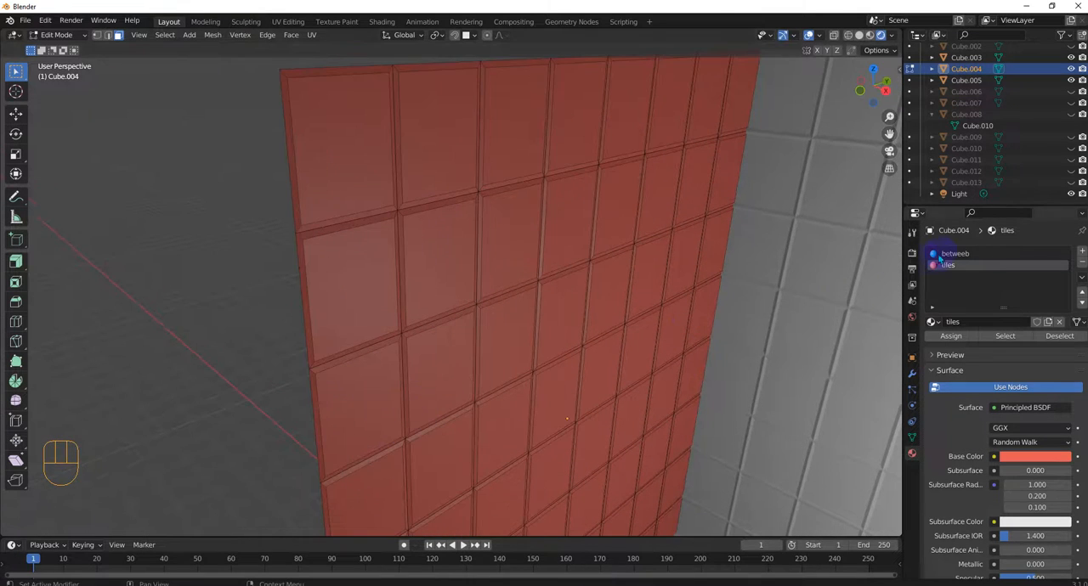
left_click(384, 163, "shift")
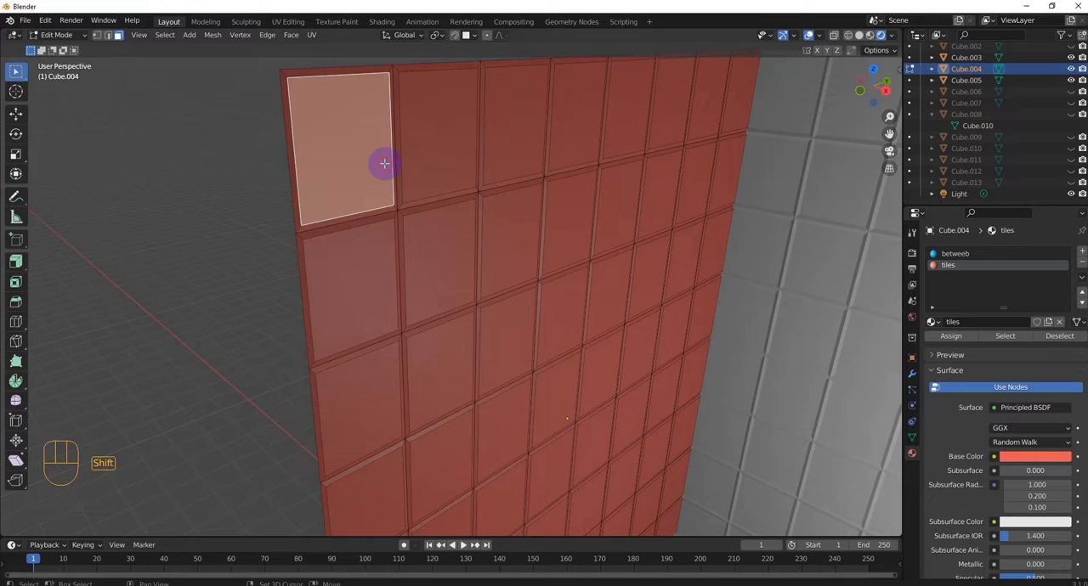
left_click(438, 151, "shift")
left_click(948, 255)
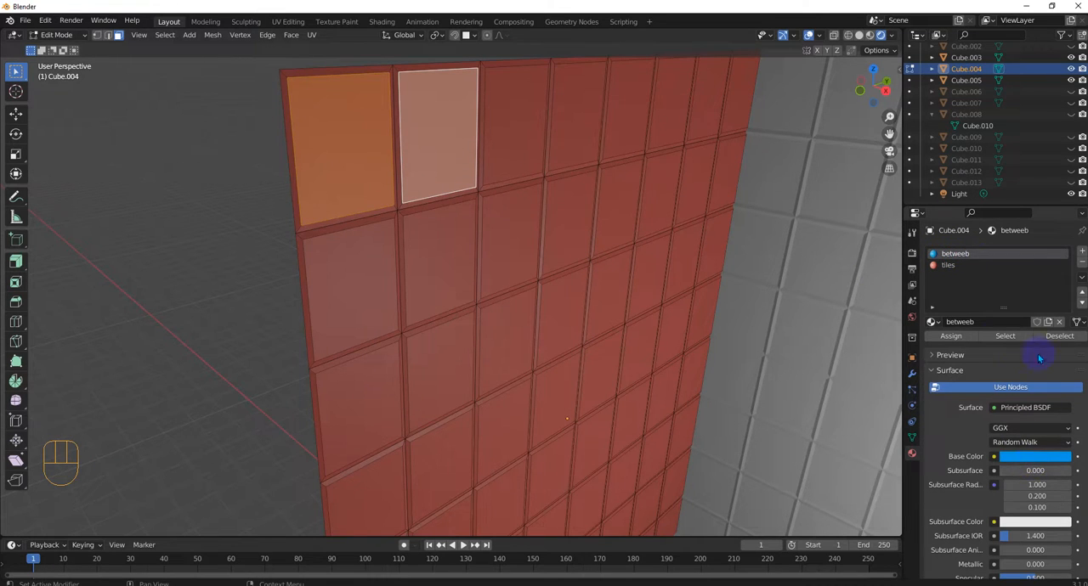
left_click(959, 335)
left_click(959, 337)
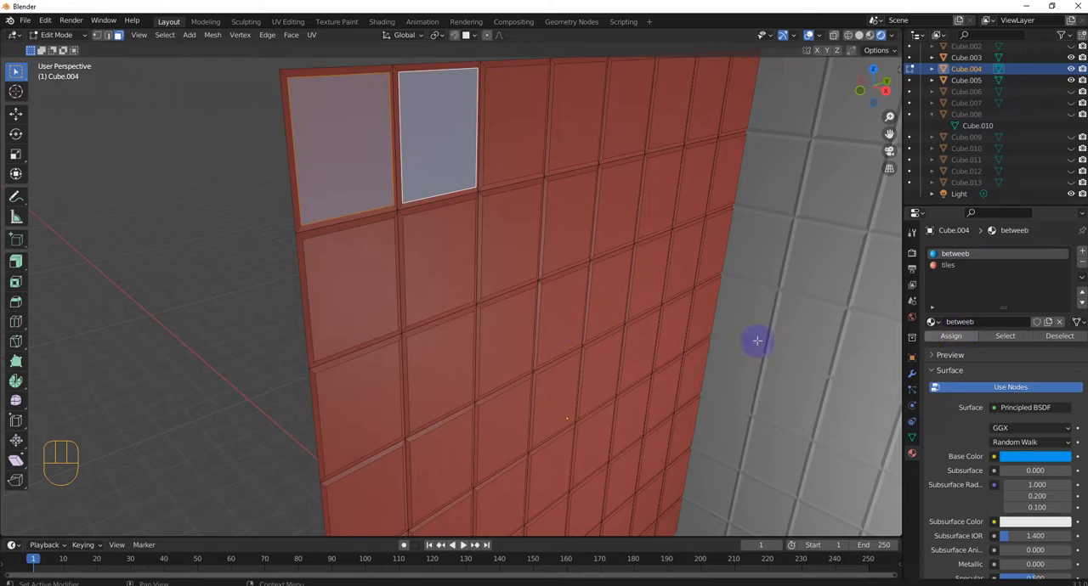
left_click(479, 316)
scroll(478, 332, "down", 2)
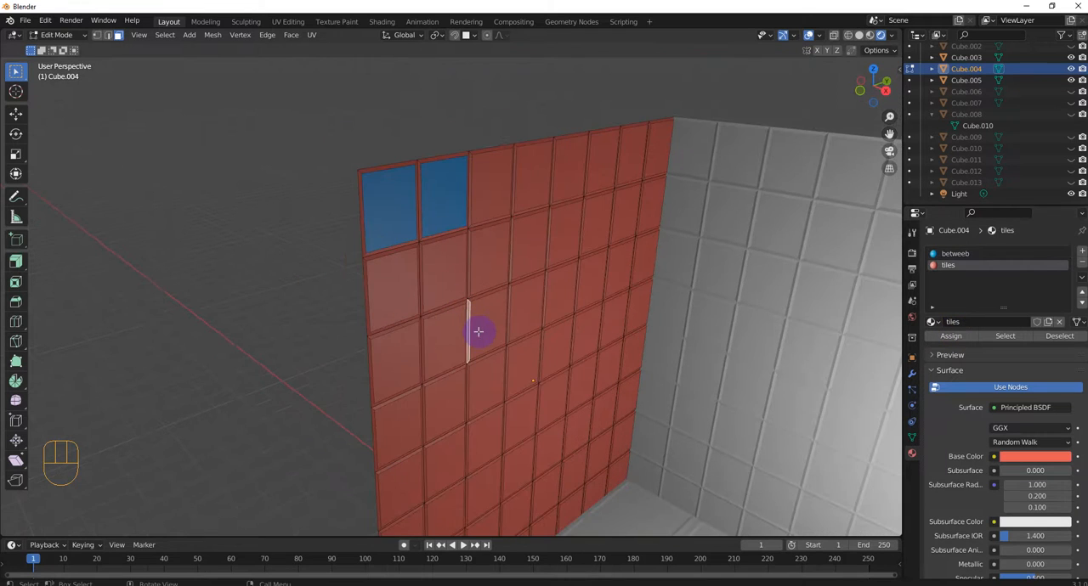
Step: Rename the red tiles material to betw and the blue betweeb material to tiles
left_click(949, 268)
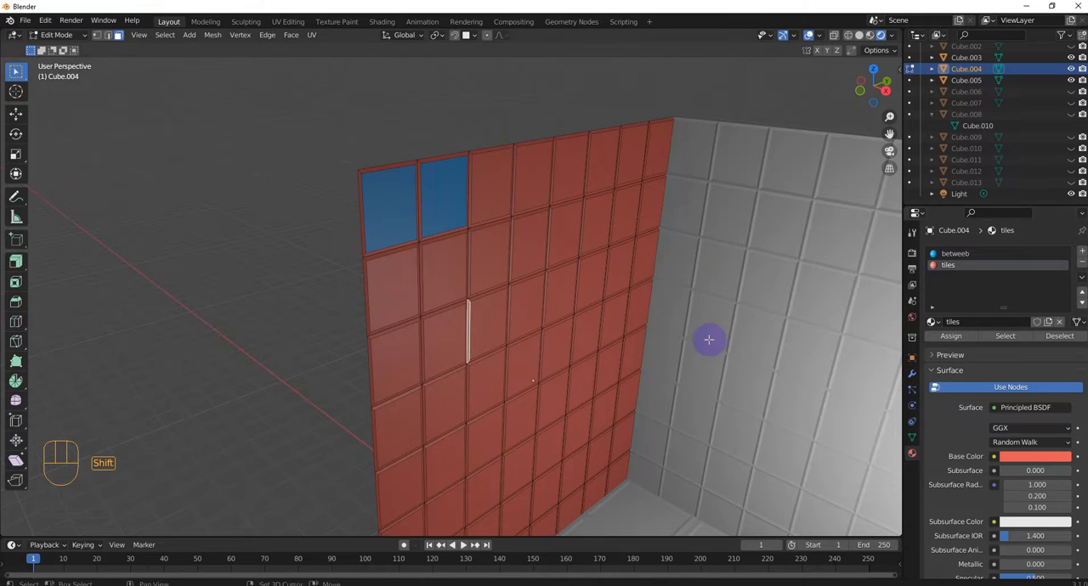
middle_click_drag(708, 340, 633, 302, "shift")
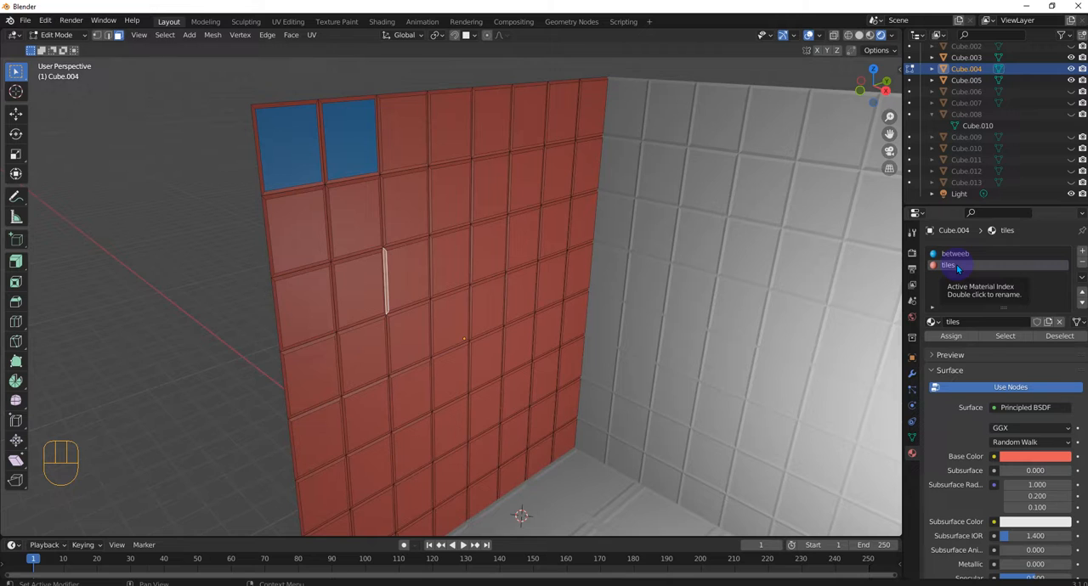
double_click(952, 266)
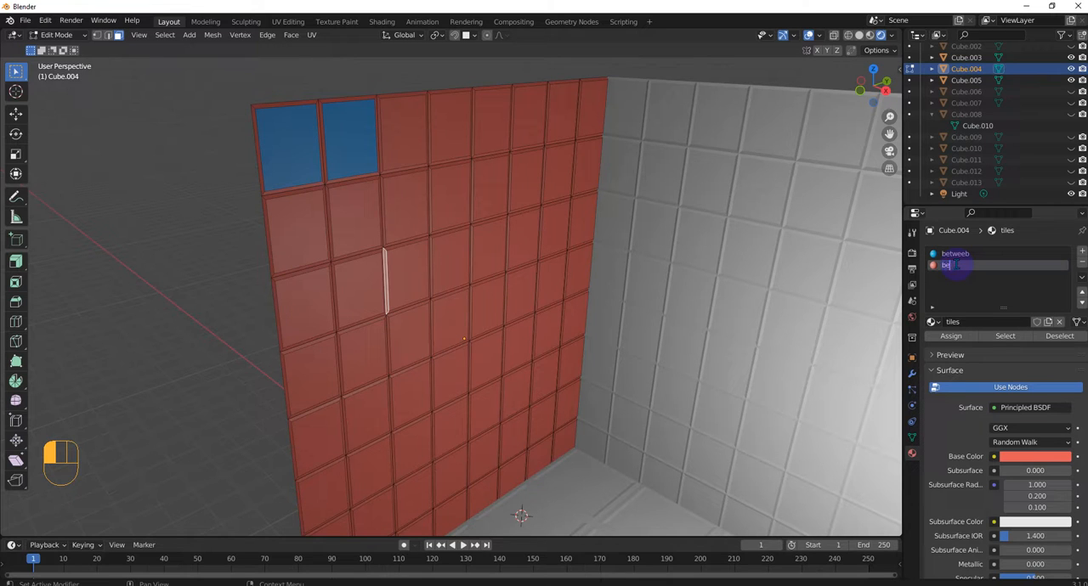
left_click(957, 259)
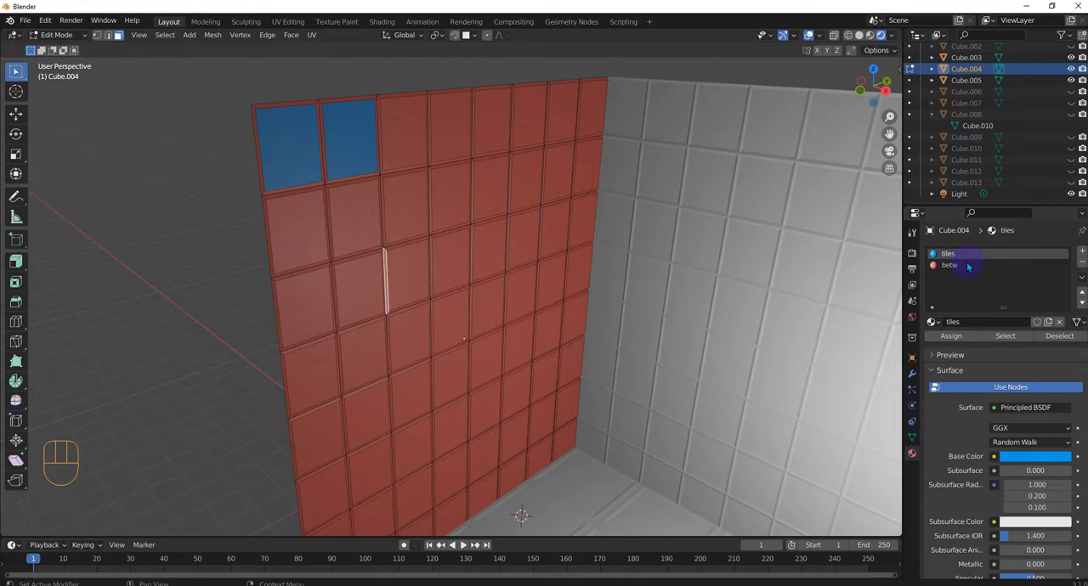
left_click(950, 266)
left_click(951, 257)
left_click(950, 266)
Step: Select the ten red tile faces within the first four columns of the left wall's top three rows
left_click(326, 221, "shift")
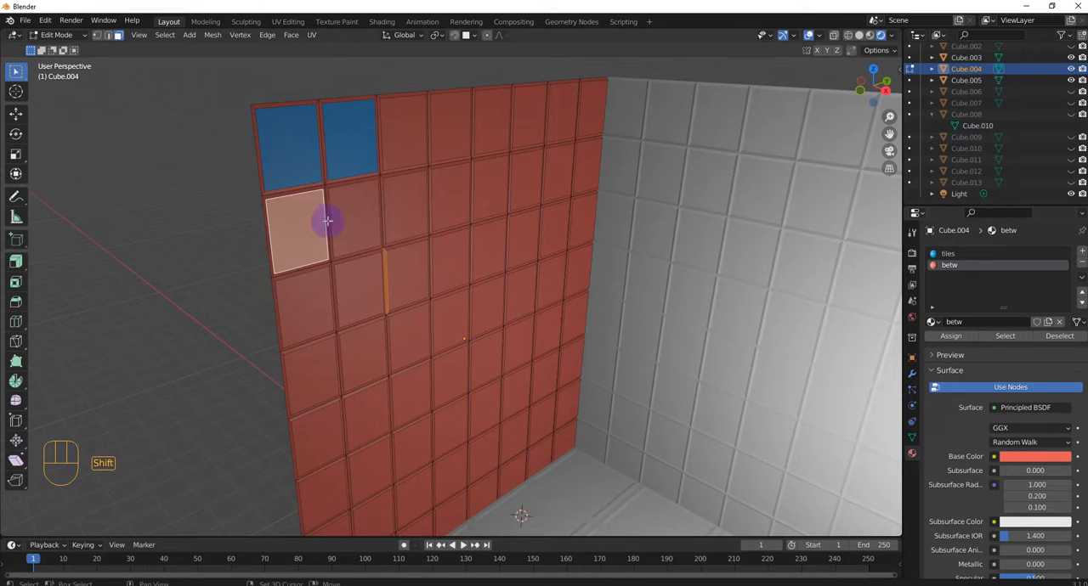
left_click(349, 219, "shift")
left_click(393, 219)
left_click(414, 149, "shift")
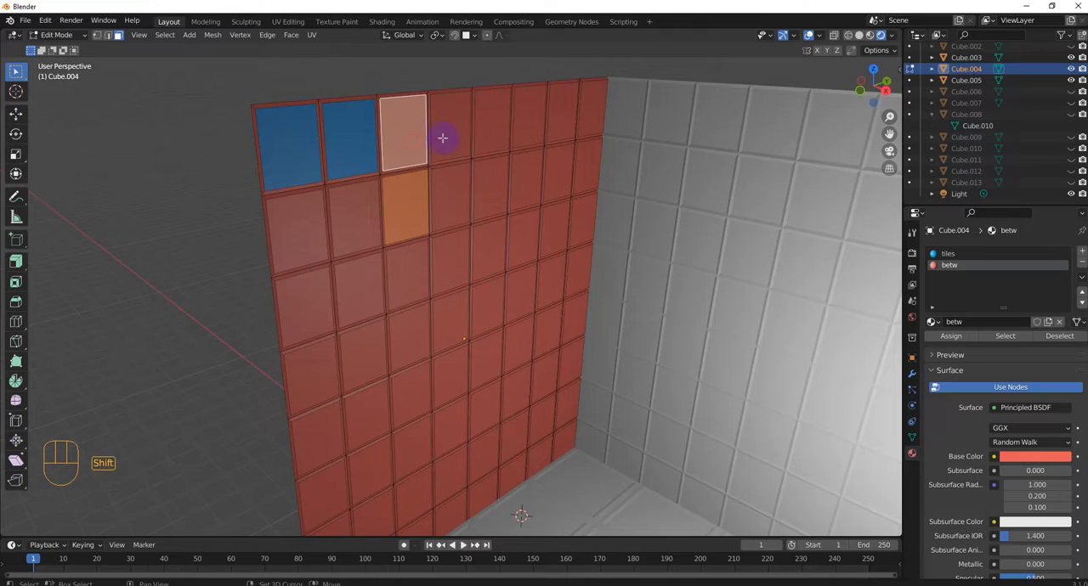
left_click(448, 149, "shift")
left_click(450, 197, "shift")
left_click(356, 217, "shift")
left_click(299, 231, "shift")
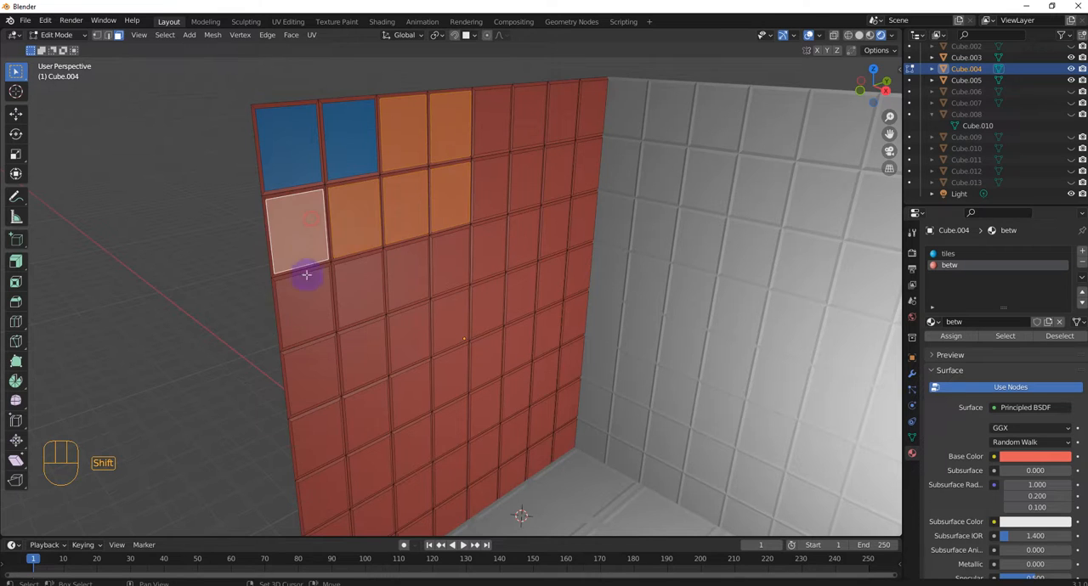
left_click(304, 306, "shift")
left_click(355, 285, "shift")
left_click(408, 276, "shift")
left_click(446, 260, "shift")
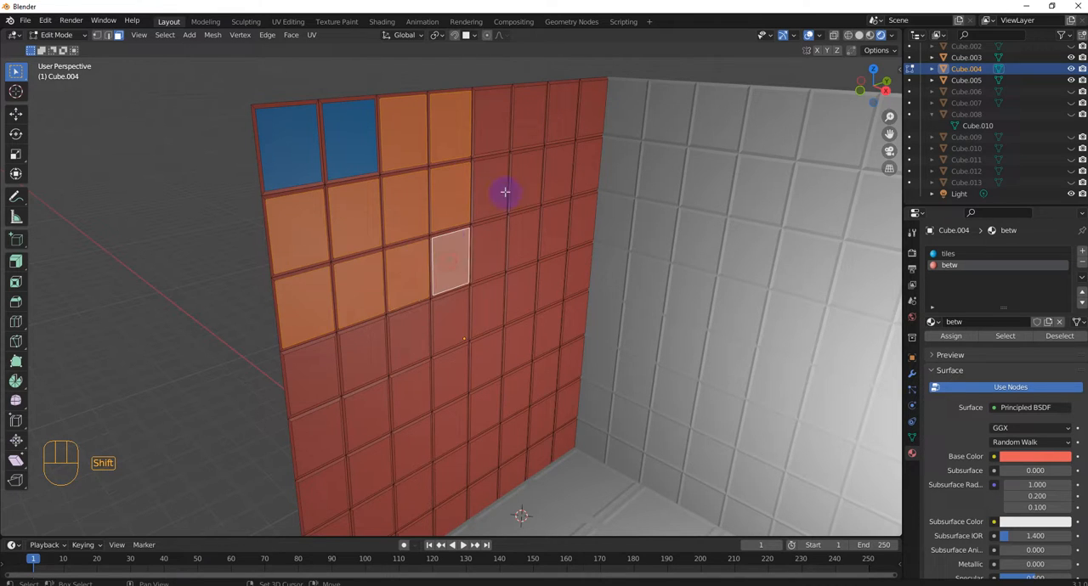
Step: Add the twelve tile faces in the last four columns of the left wall's top three rows to the selection
left_click(497, 189, "shift")
left_click(488, 242, "shift")
left_click(480, 134, "shift")
left_click(535, 114, "shift")
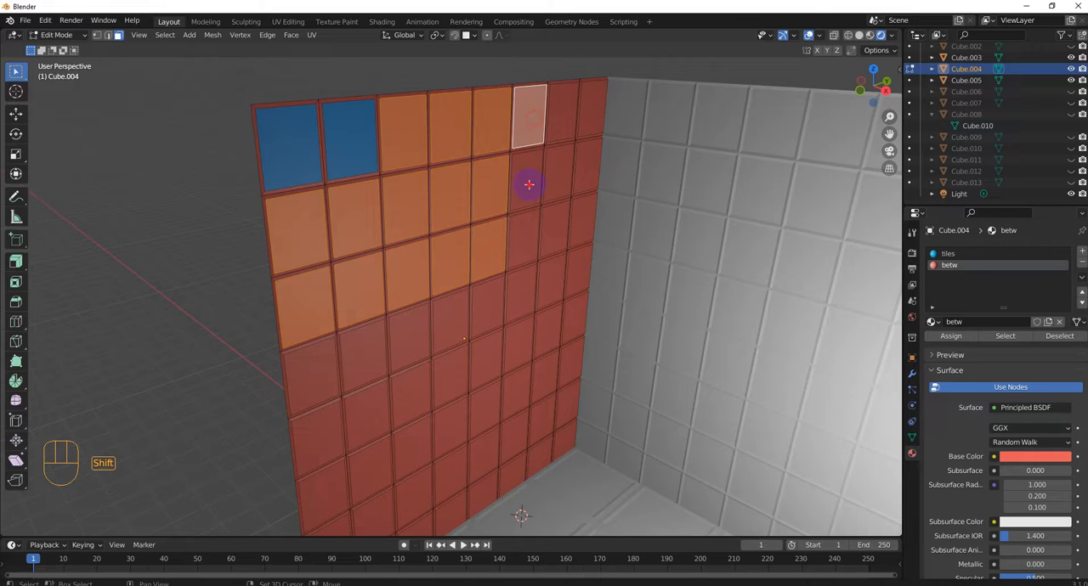
left_click(527, 182, "shift")
left_click(525, 248, "shift")
left_click(554, 231, "shift")
left_click(559, 161, "shift")
left_click(564, 111, "shift")
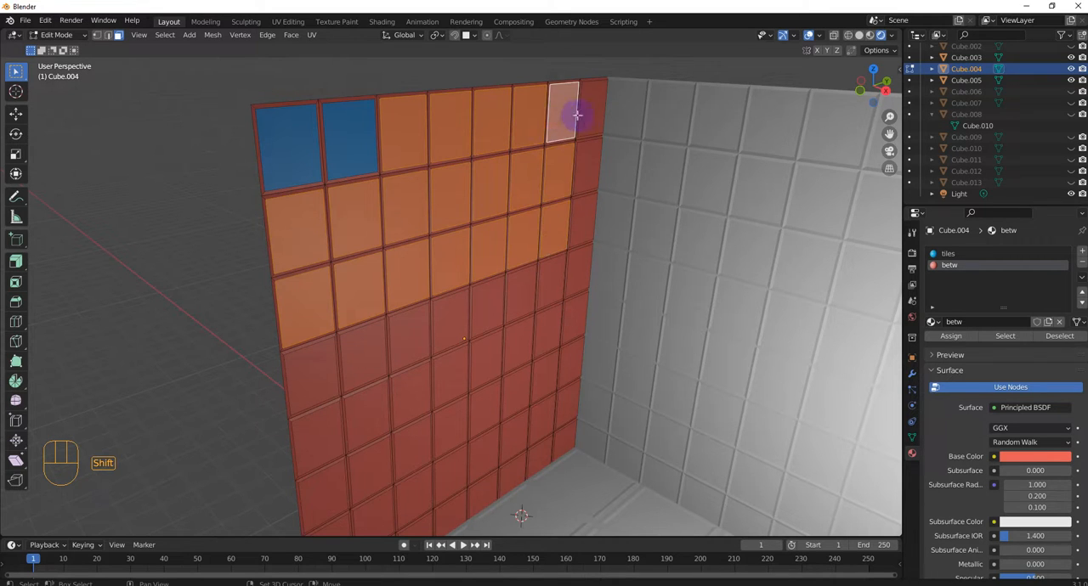
left_click(591, 107, "shift")
left_click(587, 169, "shift")
left_click(580, 220, "shift")
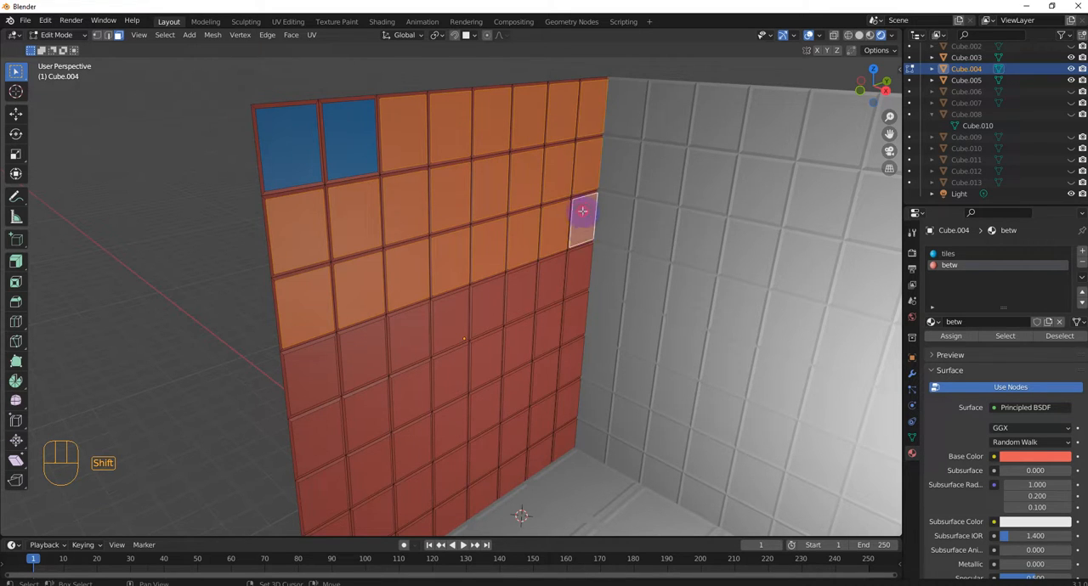
Step: Add the eight tile faces of the left wall's fourth row from the top to the selection
left_click(579, 273, "shift")
left_click(555, 281, "shift")
left_click(521, 291, "shift")
left_click(483, 307, "shift")
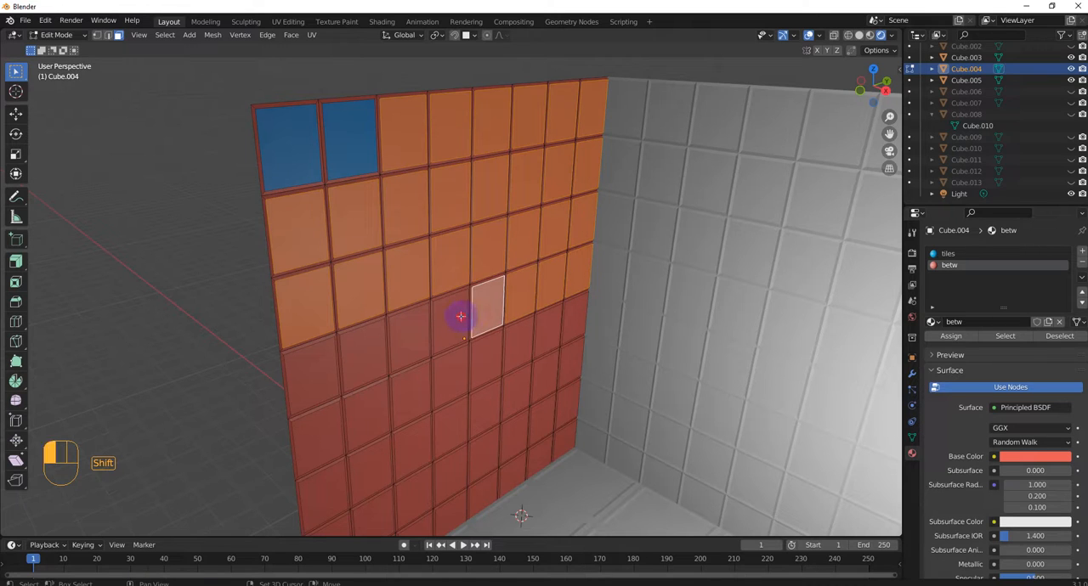
left_click(449, 320, "shift")
left_click(397, 332, "shift")
left_click(362, 359, "shift")
left_click(309, 379, "shift")
Step: Extend the selection with the eight tile faces of the left wall's fifth row from the top
left_click(316, 438, "shift")
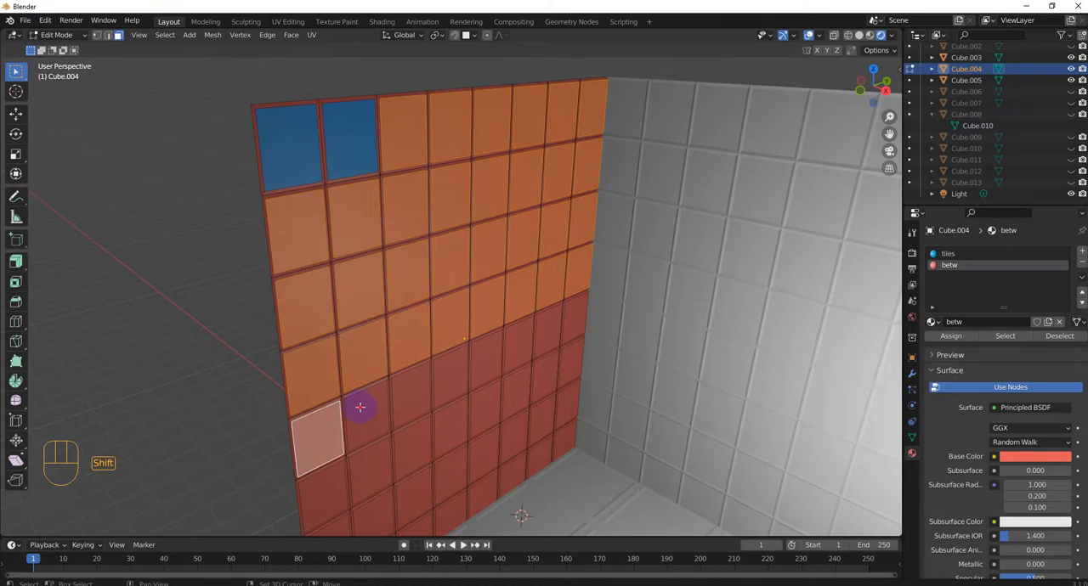
left_click(367, 416, "shift")
left_click(411, 400, "shift")
left_click(455, 378, "shift")
left_click(488, 361, "shift")
left_click(523, 344, "shift")
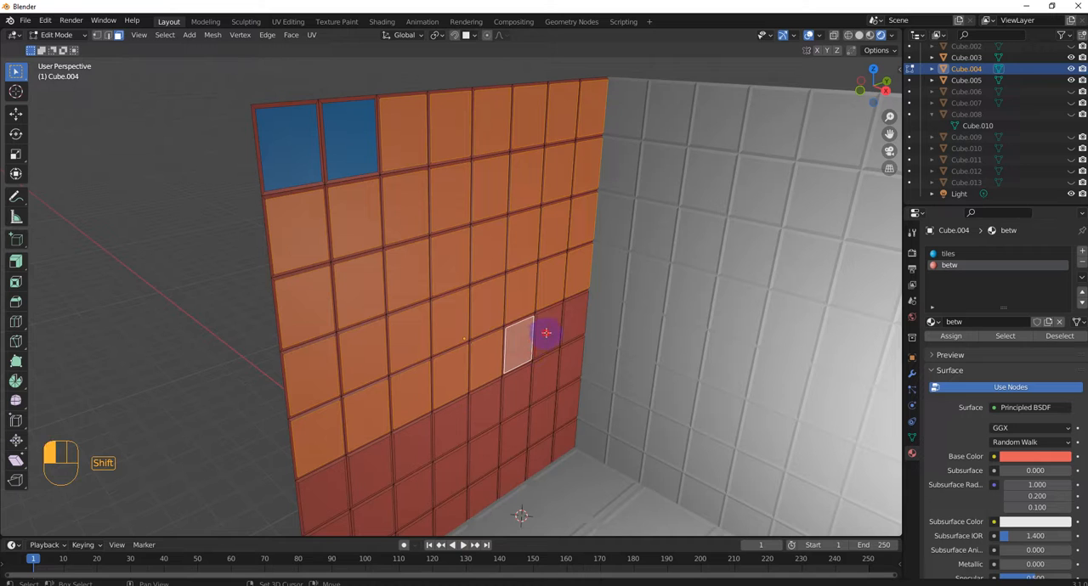
left_click(548, 331, "shift")
left_click(572, 338, "shift")
Step: Add the eight tile faces of the left wall's sixth row, third from the floor, to the selection
scroll(576, 396, "down", 2)
middle_click_drag(547, 332, 547, 301, "shift")
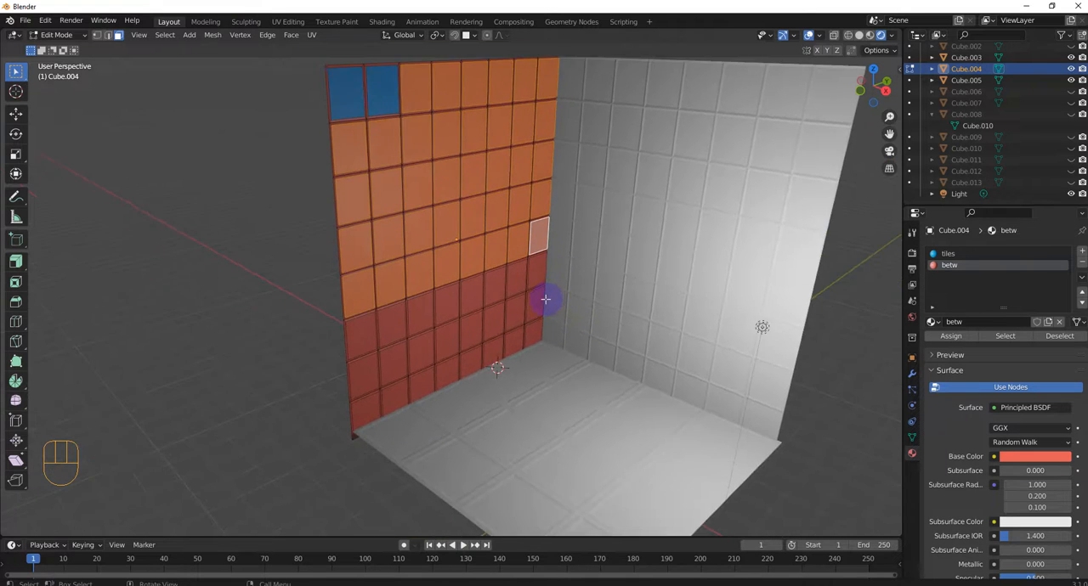
scroll(564, 287, "up", 2)
left_click(565, 274, "shift")
left_click(539, 283, "shift")
left_click(510, 292, "shift")
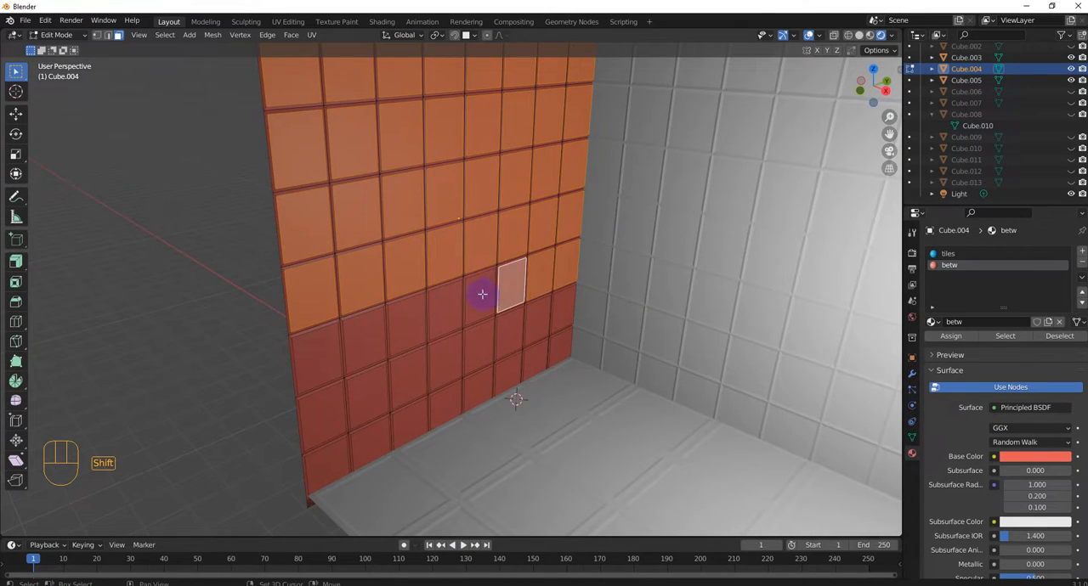
left_click(480, 298, "shift")
left_click(442, 308, "shift")
left_click(407, 325, "shift")
left_click(363, 340, "shift")
left_click(317, 357, "shift")
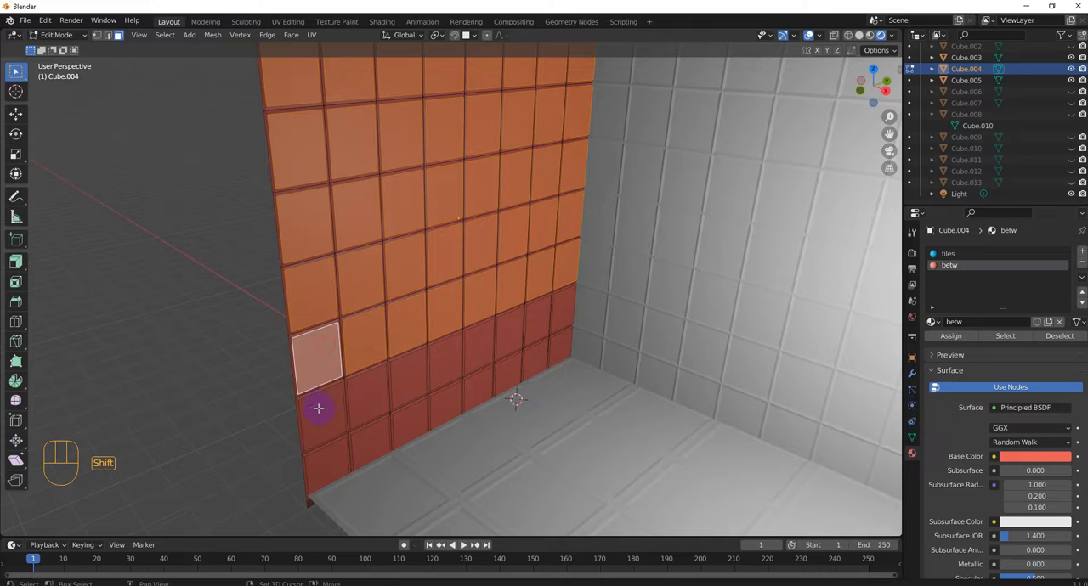
Step: Add the eight tile faces of the left wall's second row above the floor to the selection
left_click(321, 414, "shift")
left_click(367, 396, "shift")
left_click(443, 365, "shift")
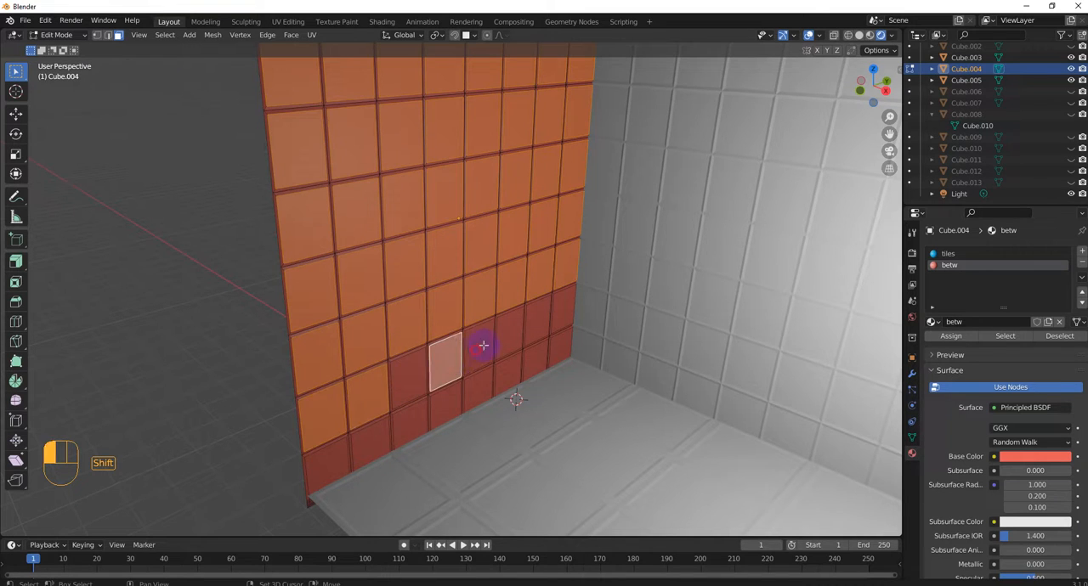
left_click(482, 345, "shift")
left_click(416, 366, "shift")
left_click(510, 336, "shift")
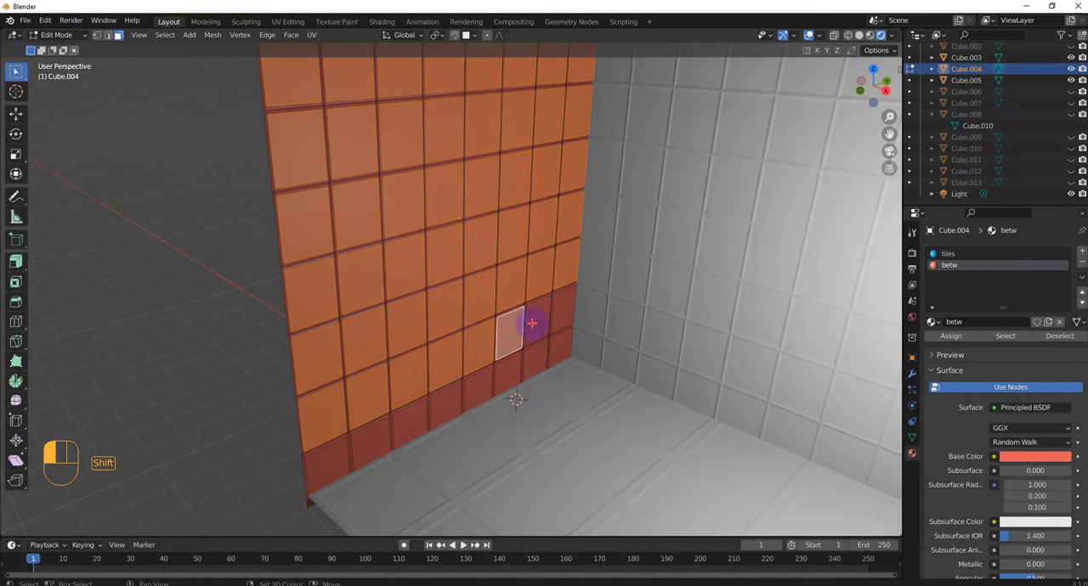
left_click(538, 319, "shift")
left_click(563, 309, "shift")
Step: Add the eight tile faces of the left wall's lowest row, along the floor, to the selection
left_click(560, 346, "shift")
left_click(539, 364, "shift")
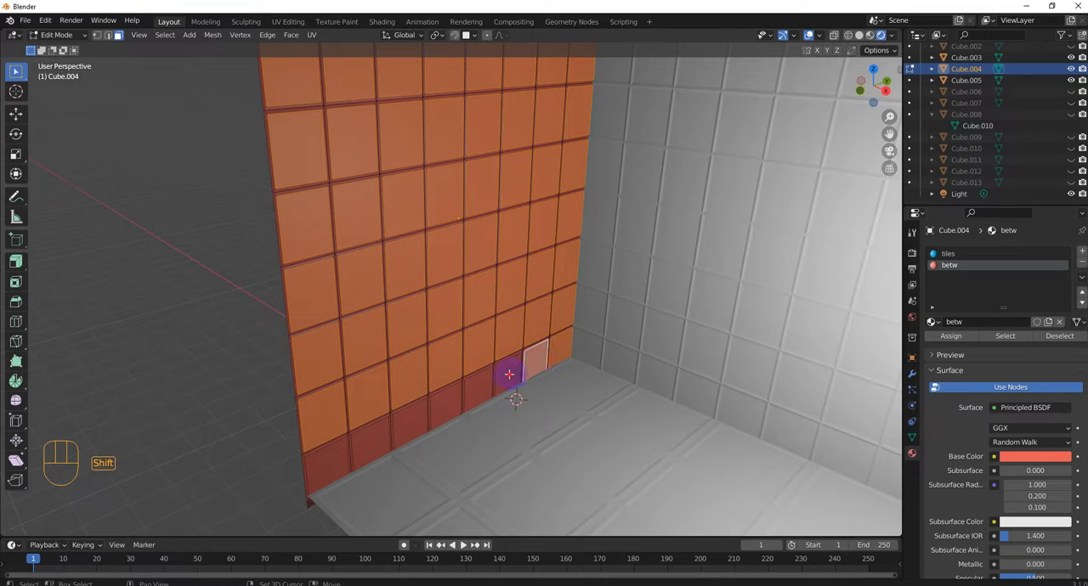
left_click(508, 383, "shift")
left_click(477, 396, "shift")
left_click(443, 409, "shift")
left_click(409, 422, "shift")
left_click(375, 431, "shift")
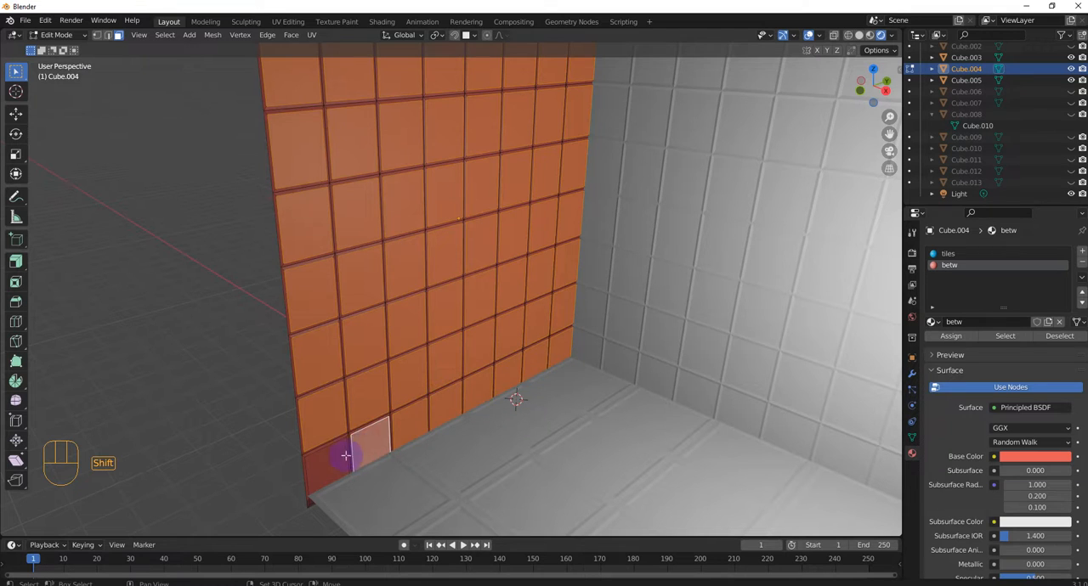
left_click(330, 466, "shift")
Step: Assign the blue tiles material to all the selected tile faces of the left wall
left_click(951, 336)
left_click(966, 270)
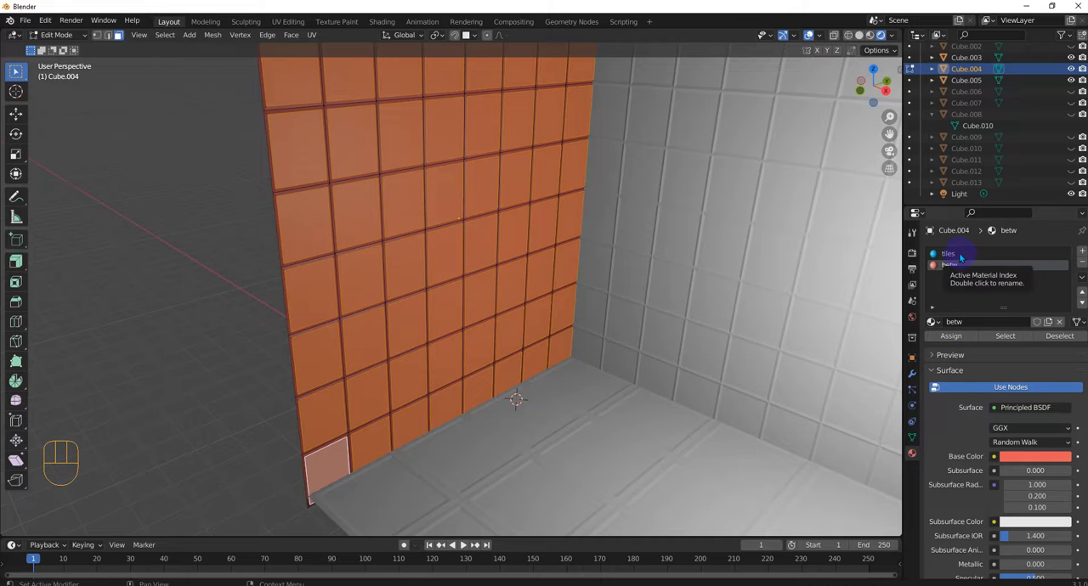
left_click(960, 257)
scroll(627, 333, "down", 3)
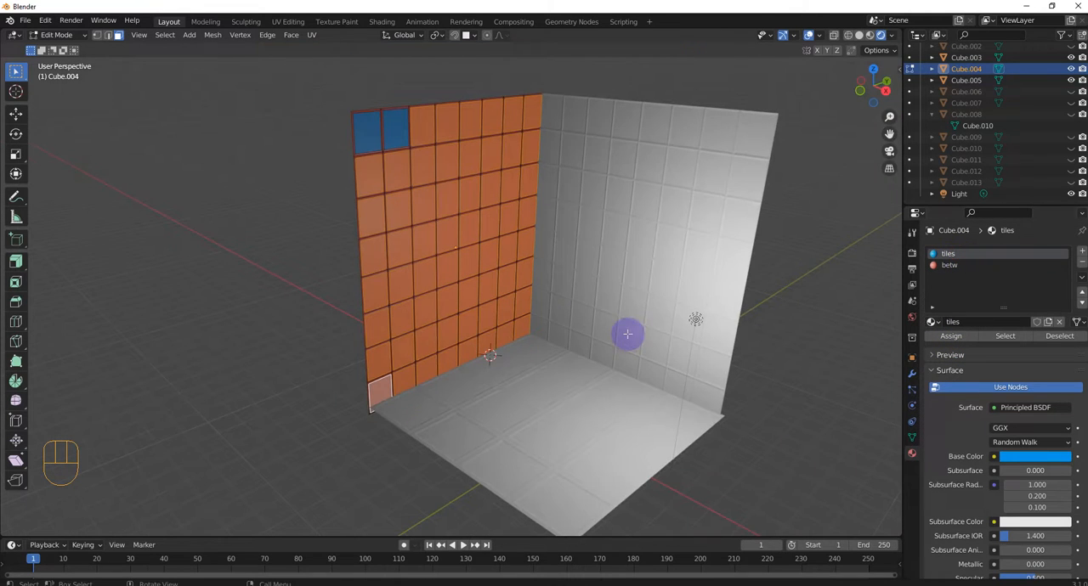
left_click(952, 336)
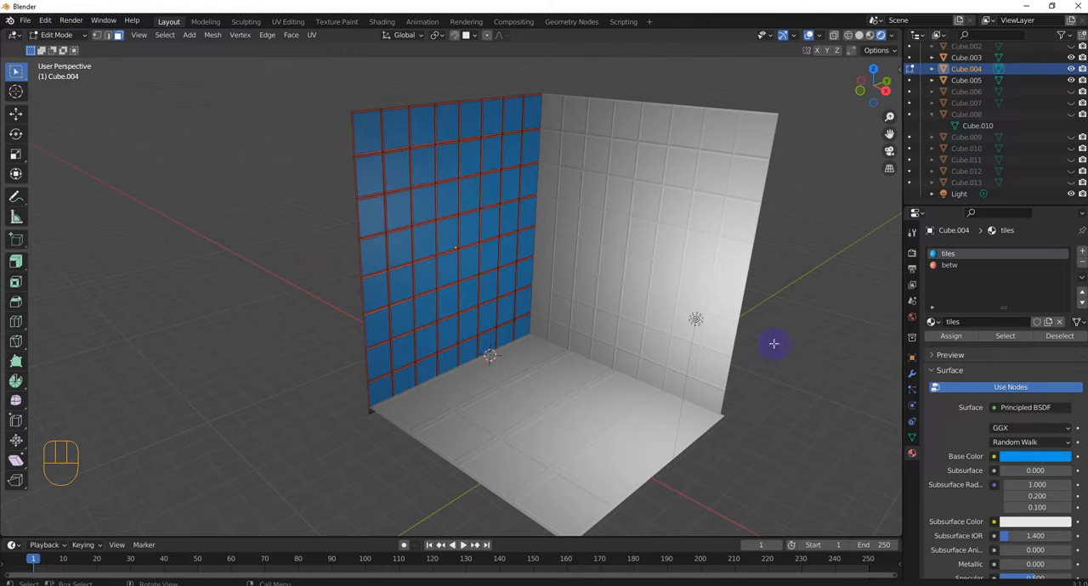
Step: Change the base color of the betw material from red to a dark grey-green
left_click(947, 267)
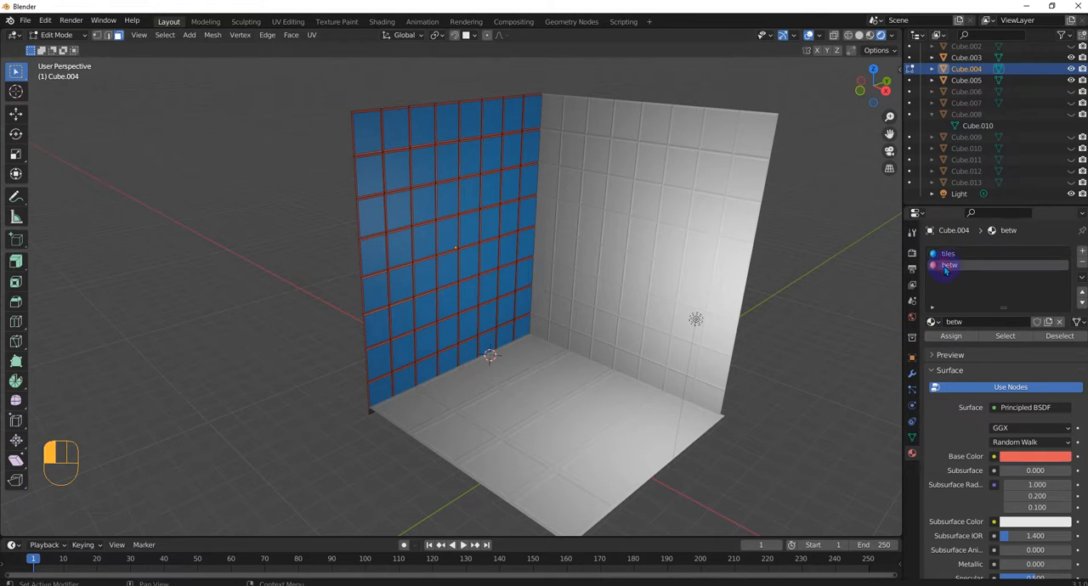
middle_click_drag(419, 278, 427, 281)
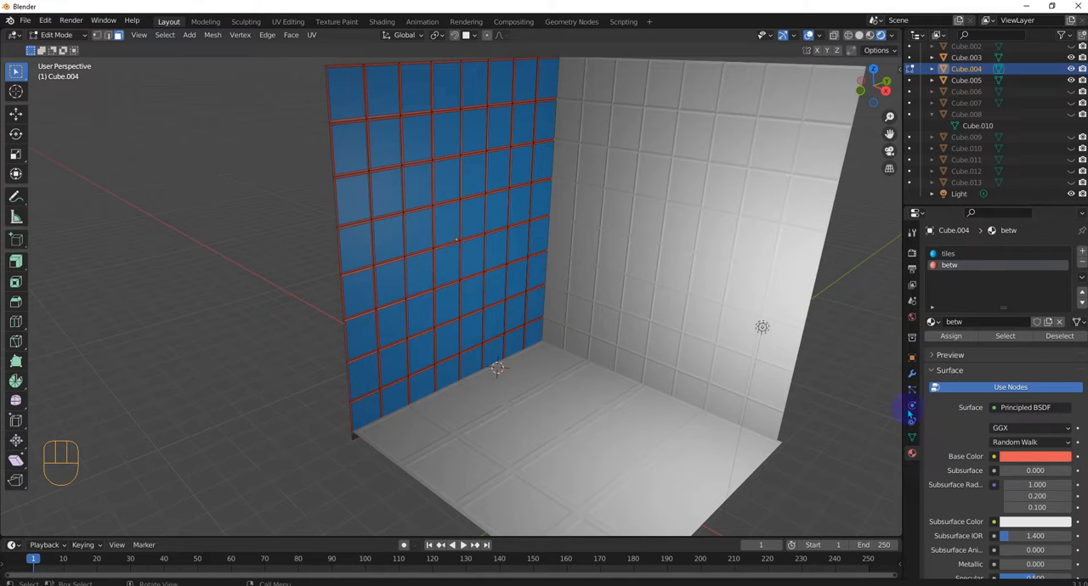
left_click(1034, 456)
left_click_drag(1017, 348, 1010, 334)
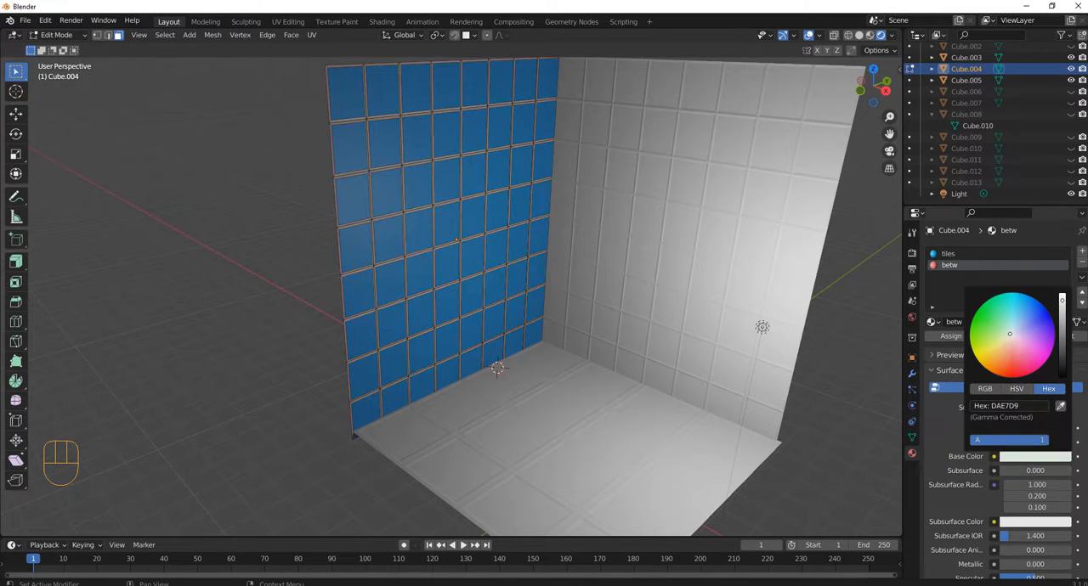
left_click_drag(1062, 299, 1062, 336)
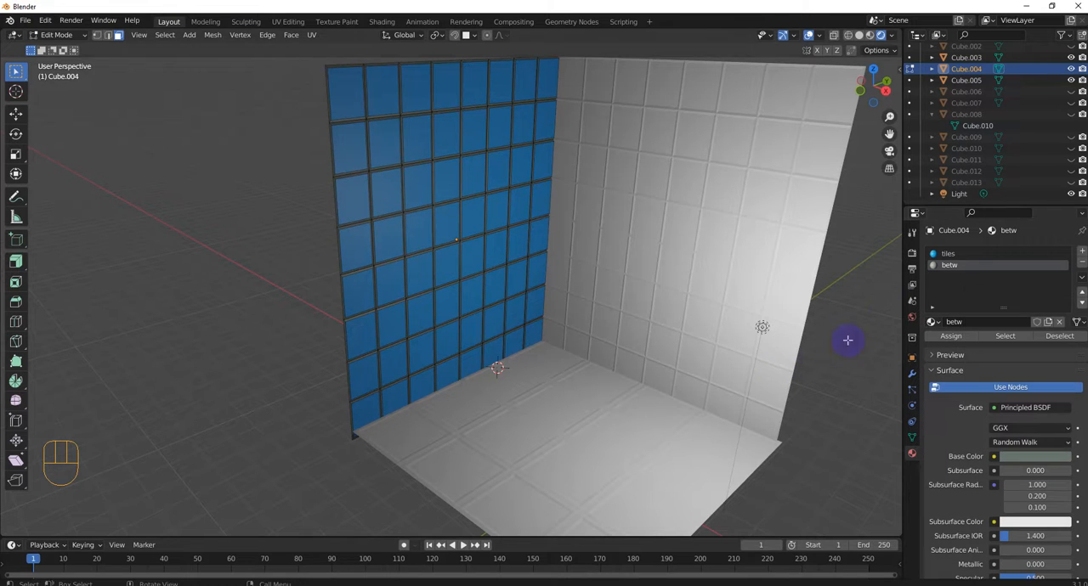
Step: Set the base color of the tiles material to a slightly darker blue
left_click(948, 255)
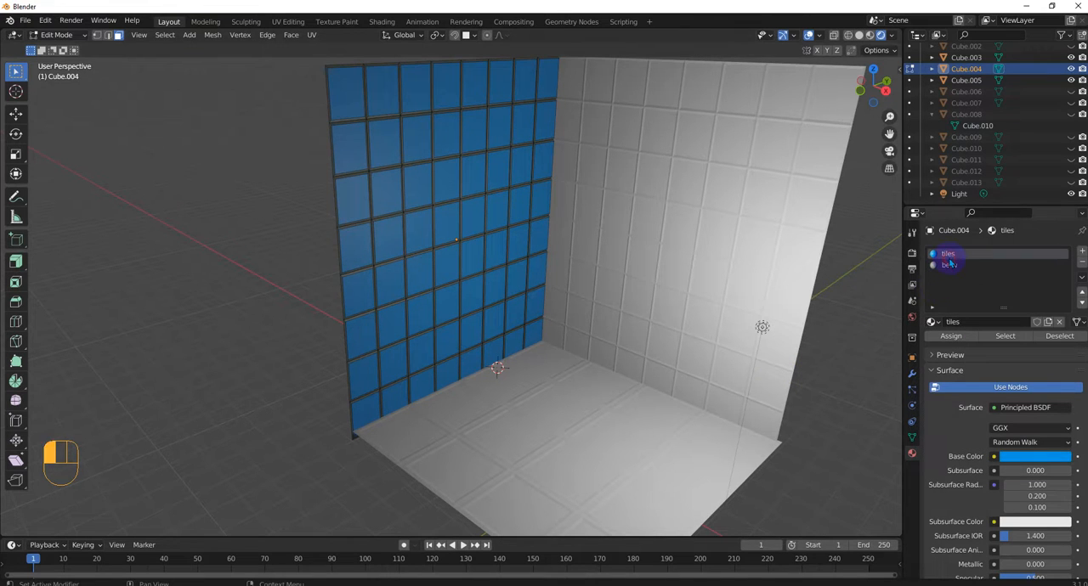
left_click(1033, 458)
left_click(1016, 310)
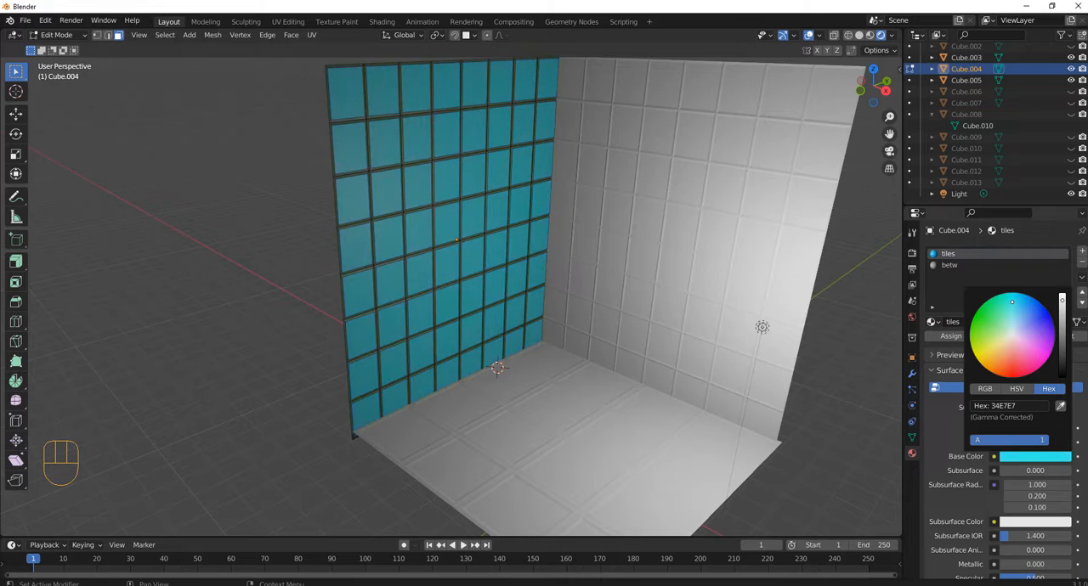
mouse_move(1014, 298)
left_mouse_down()
mouse_move(1062, 295)
mouse_move(1062, 308)
left_mouse_up()
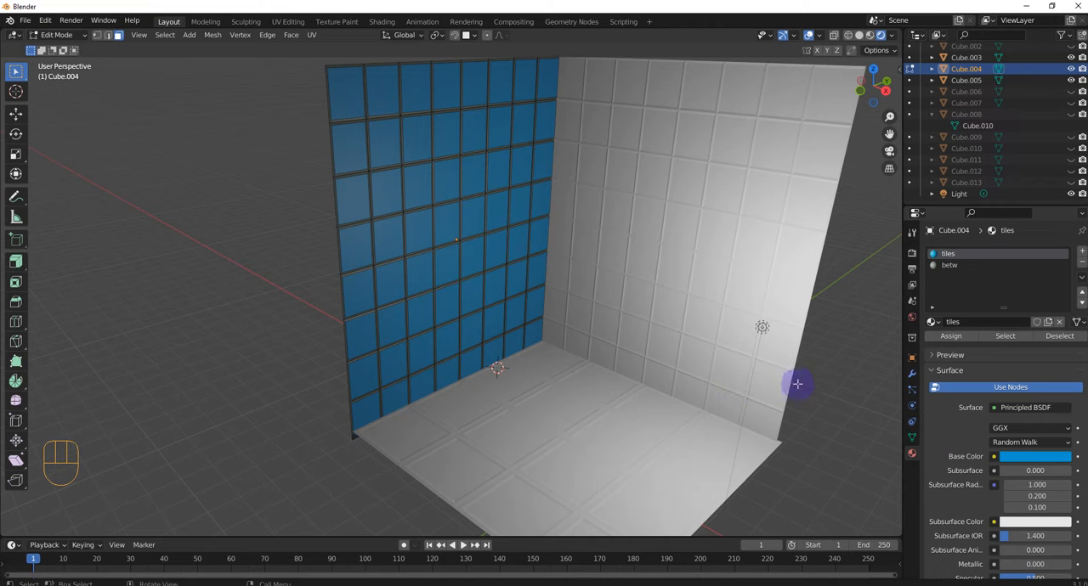
Step: Leave face editing, delete the plain right wall Cube.005 and select the blue-tiled left wall
middle_click_drag(832, 402, 752, 494, "shift")
scroll(752, 495, "up", 2)
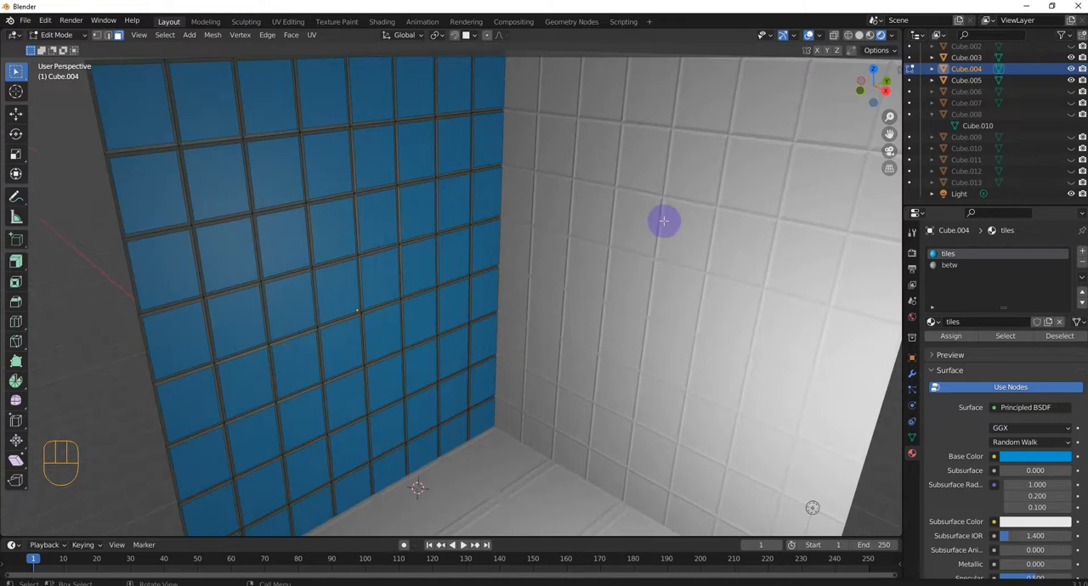
scroll(646, 285, "down", 3)
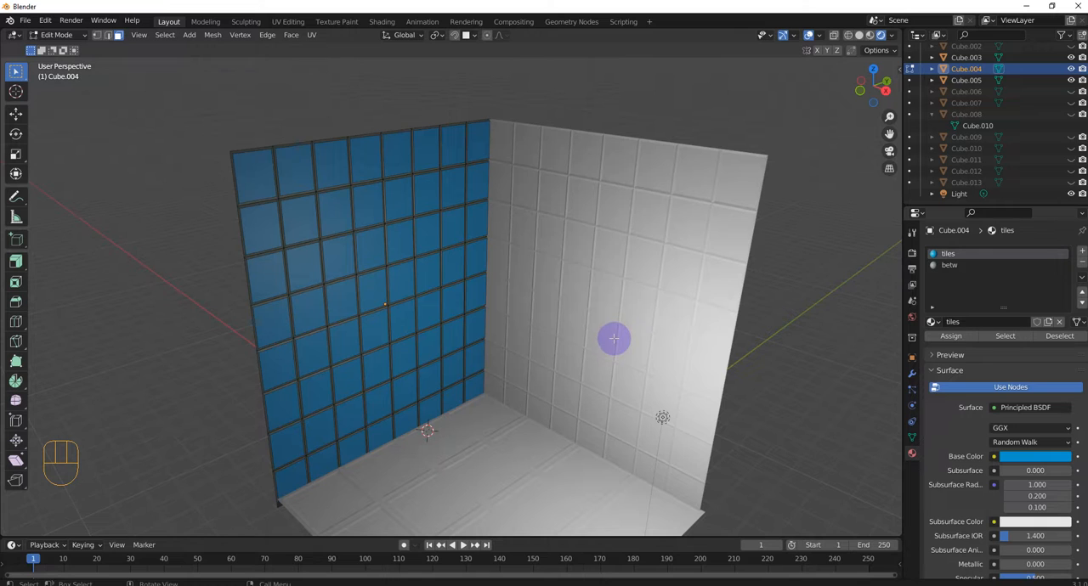
key("Tab")
left_click(510, 342)
left_click(578, 286)
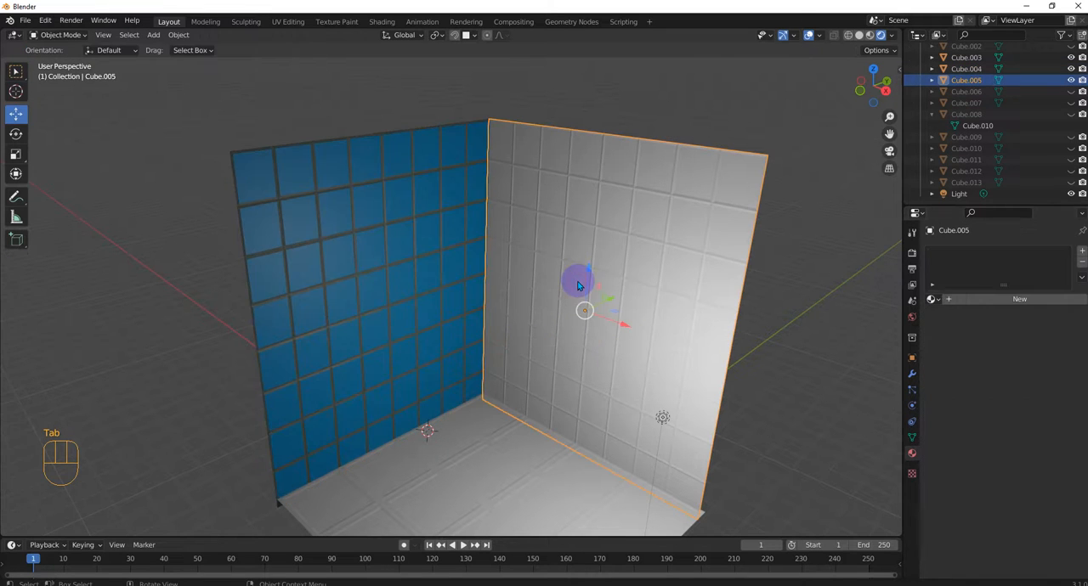
key("Delete")
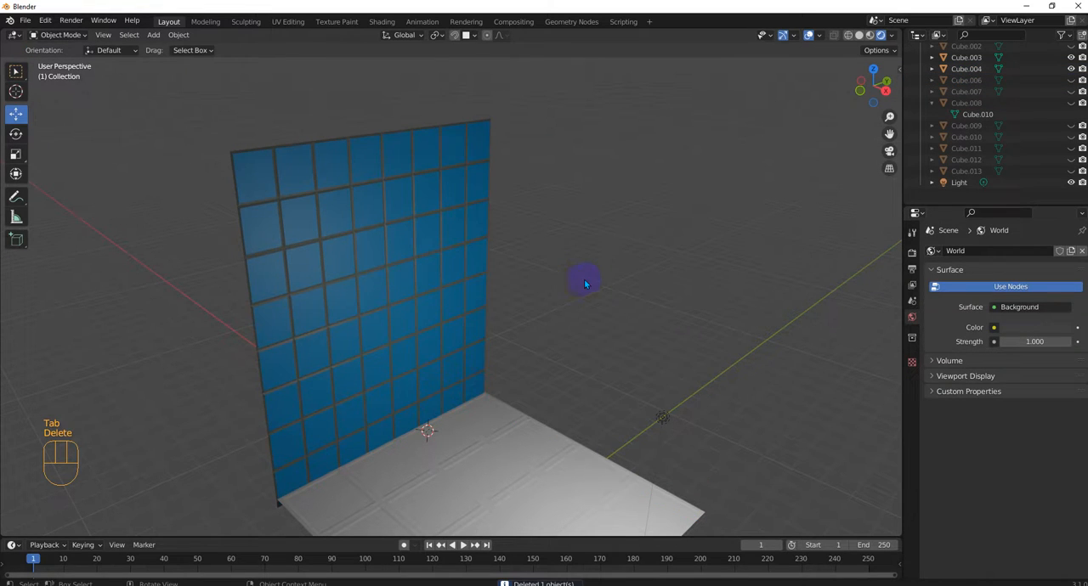
left_click(406, 325)
key("ctrl+d")
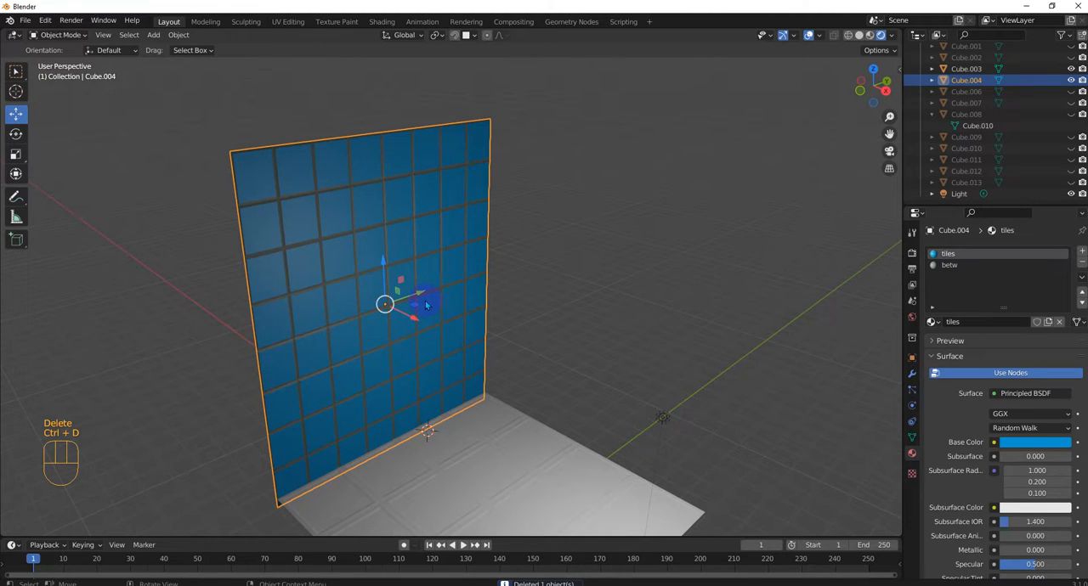
key("r")
key("z")
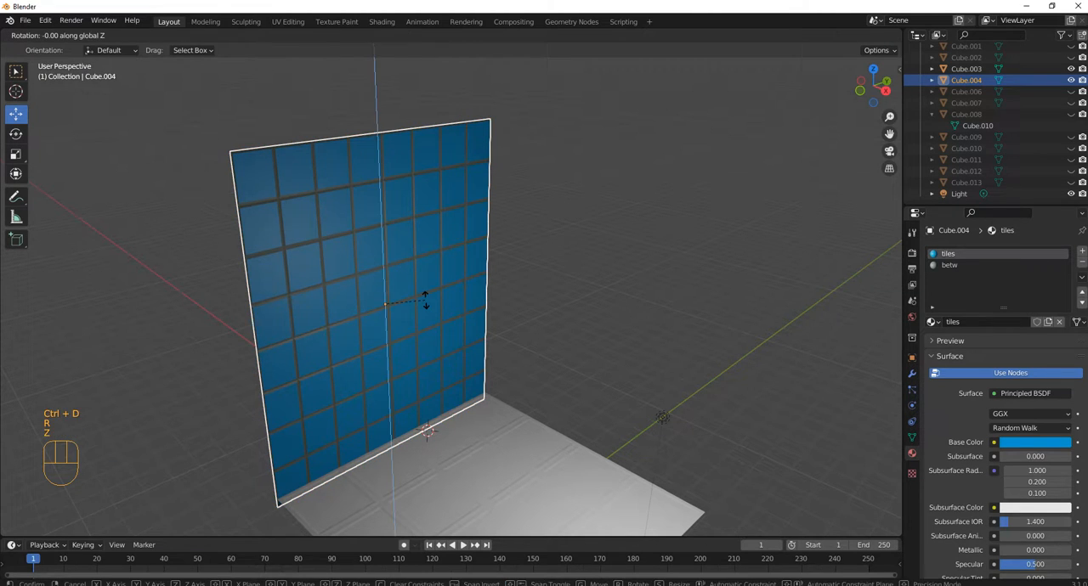
type("90")
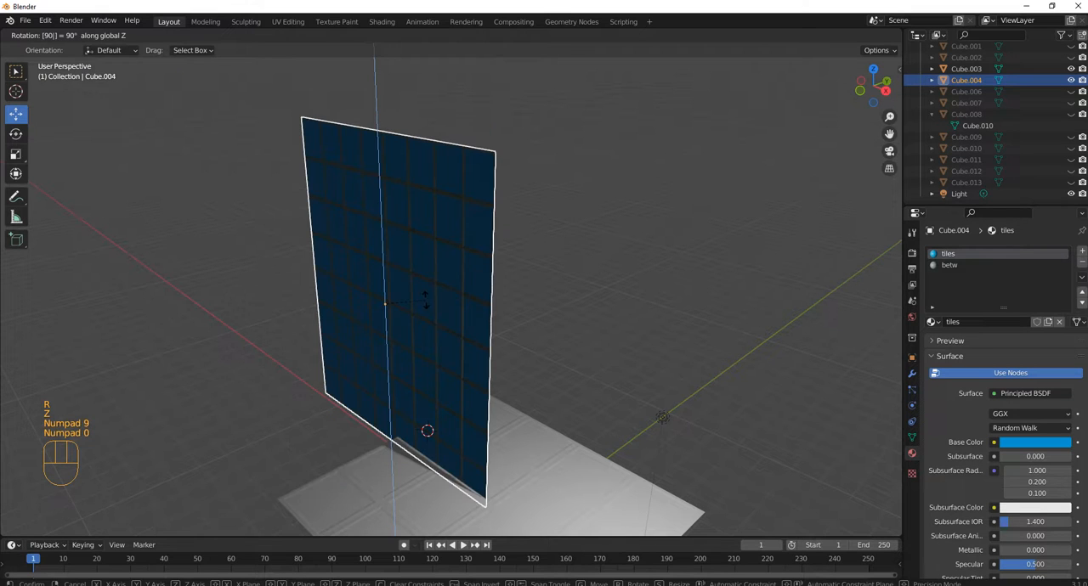
key("ctrl+z")
key("Escape")
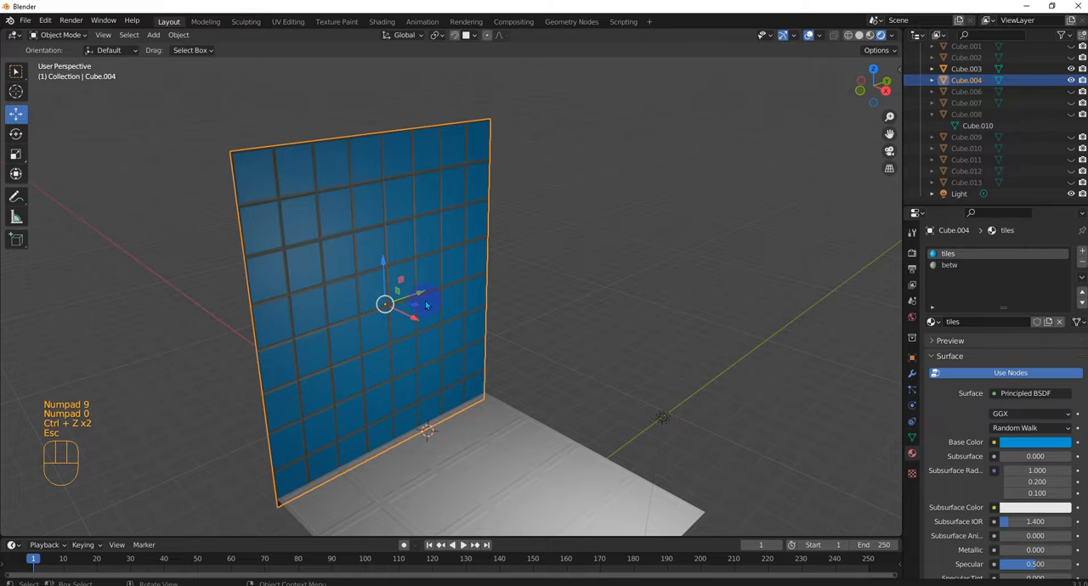
Step: Duplicate the blue-tiled left wall in place
key("shift+d")
key("Escape")
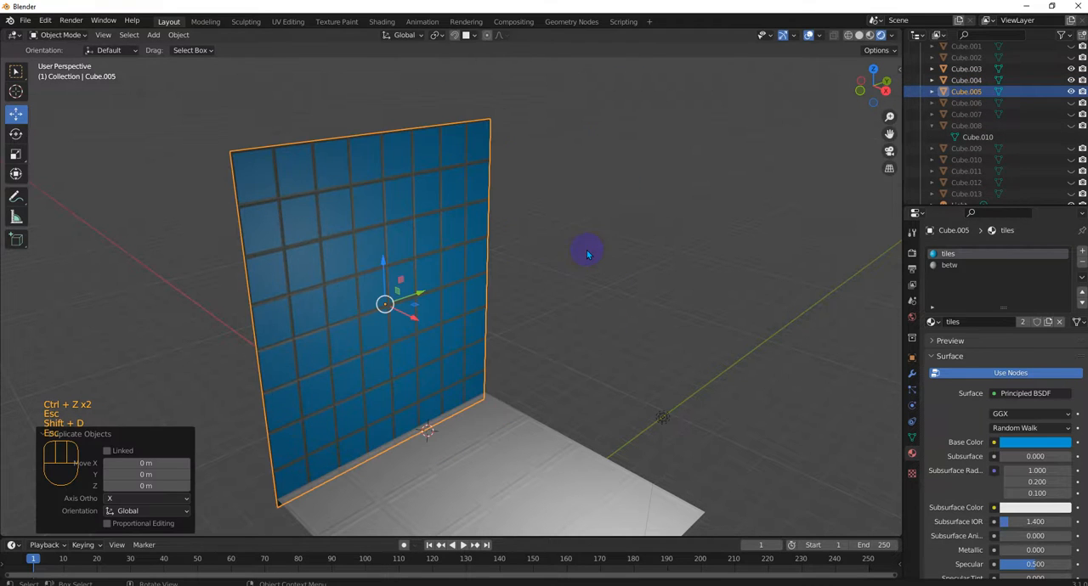
Step: Try rotating the duplicated wall 90° about the global Z axis and undo the rotation
key("r")
key("z")
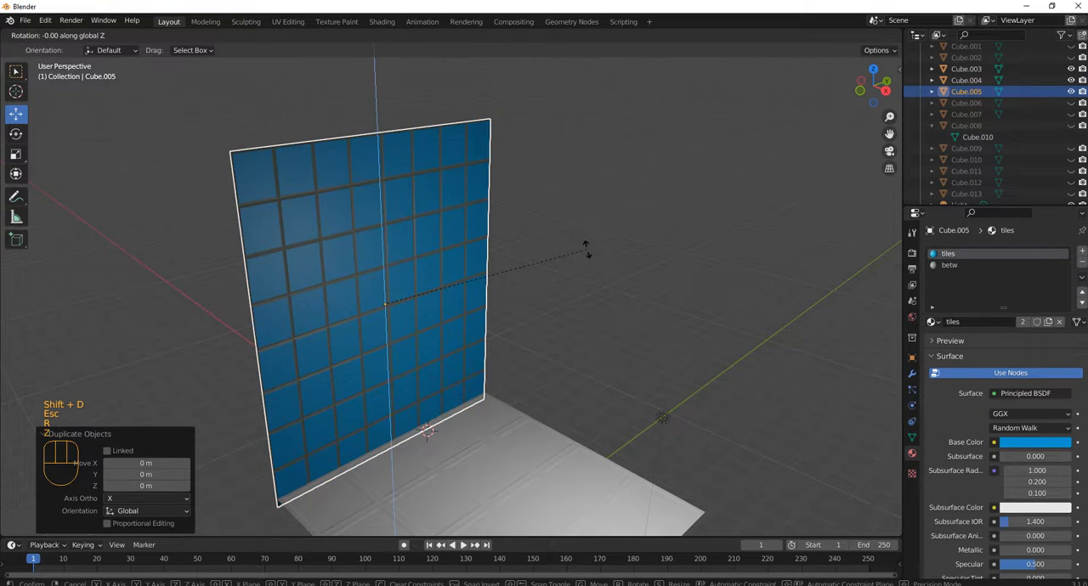
key("KP_9")
key("KP_0")
key("KP_Enter")
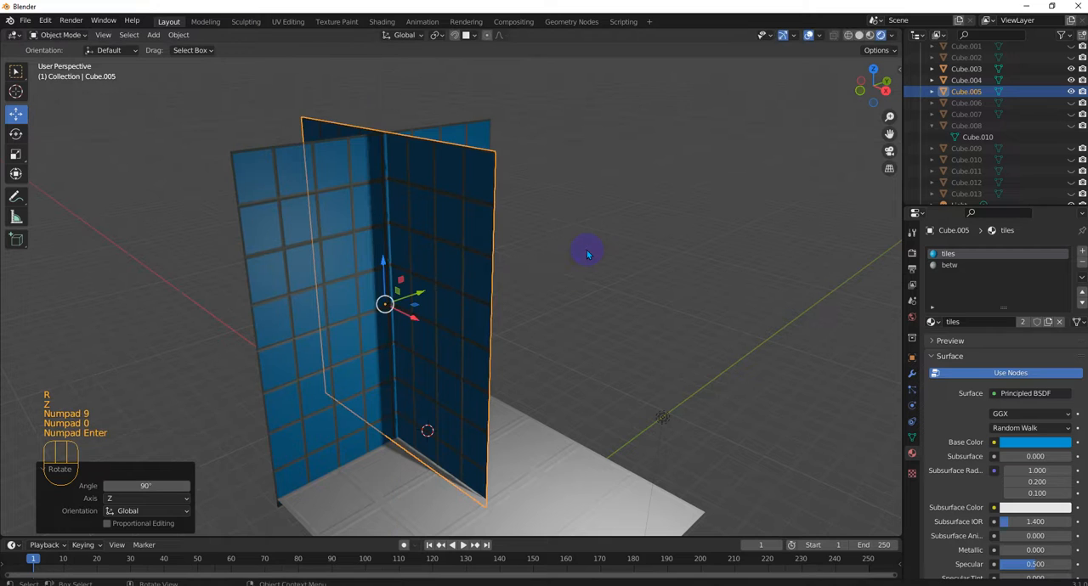
middle_click_drag(588, 299, 555, 303)
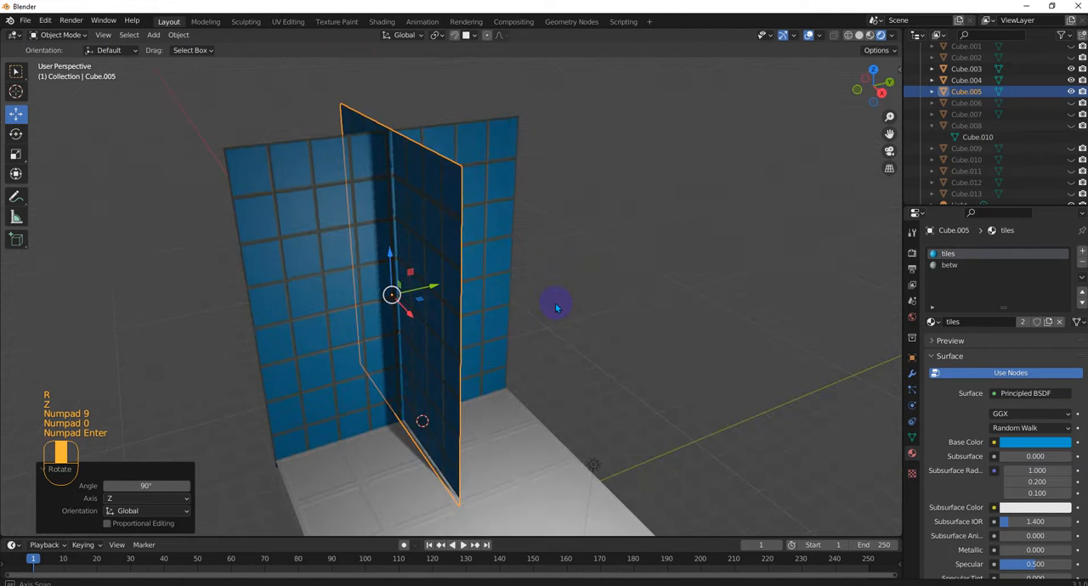
key("ctrl+z")
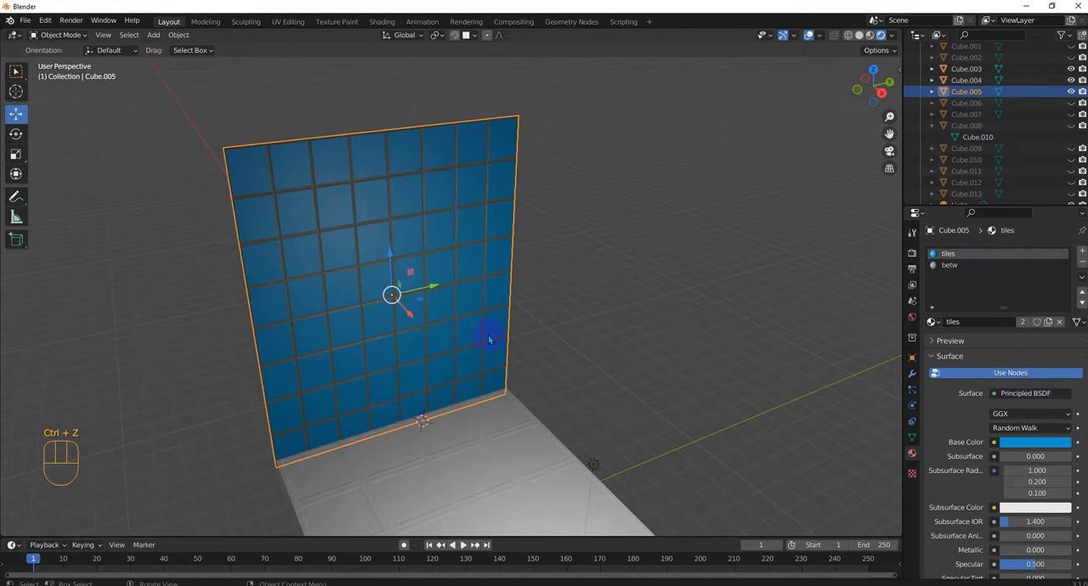
Step: Rotate the duplicated tiled wall -90° about the global Z axis
key("r")
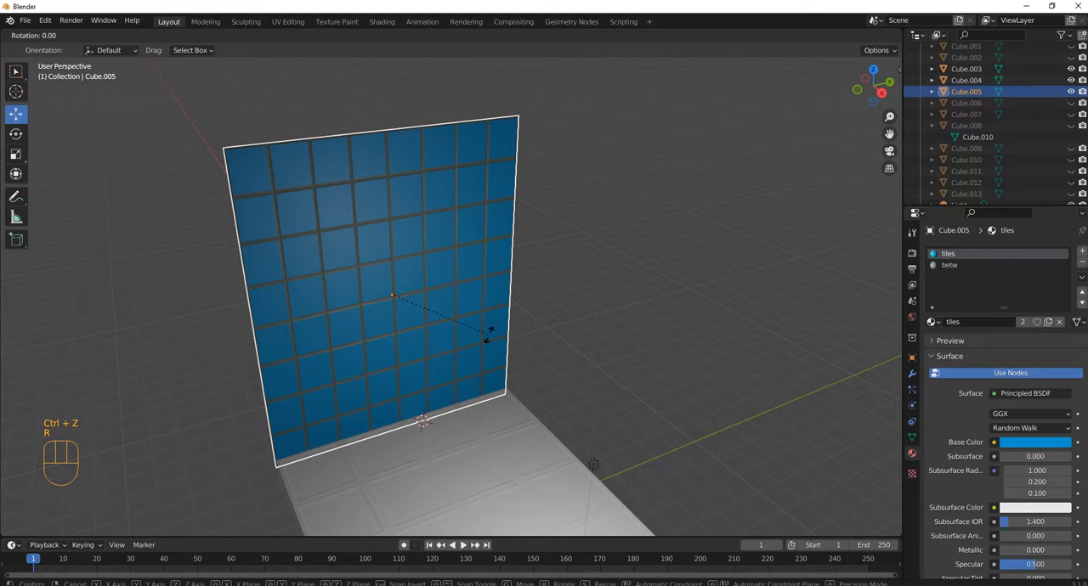
key("z")
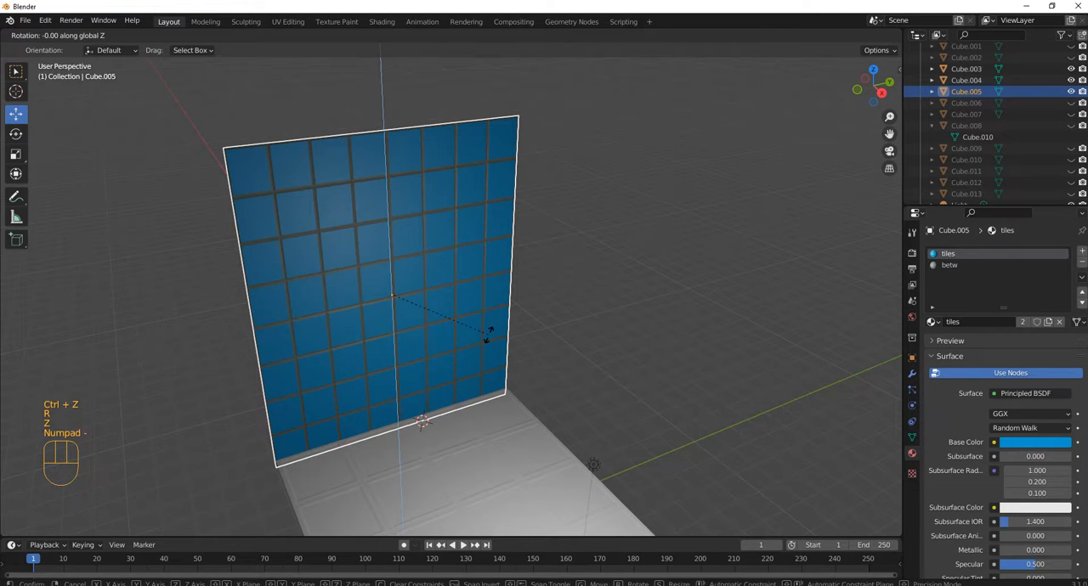
key("KP_9")
key("KP_0")
key("KP_Enter")
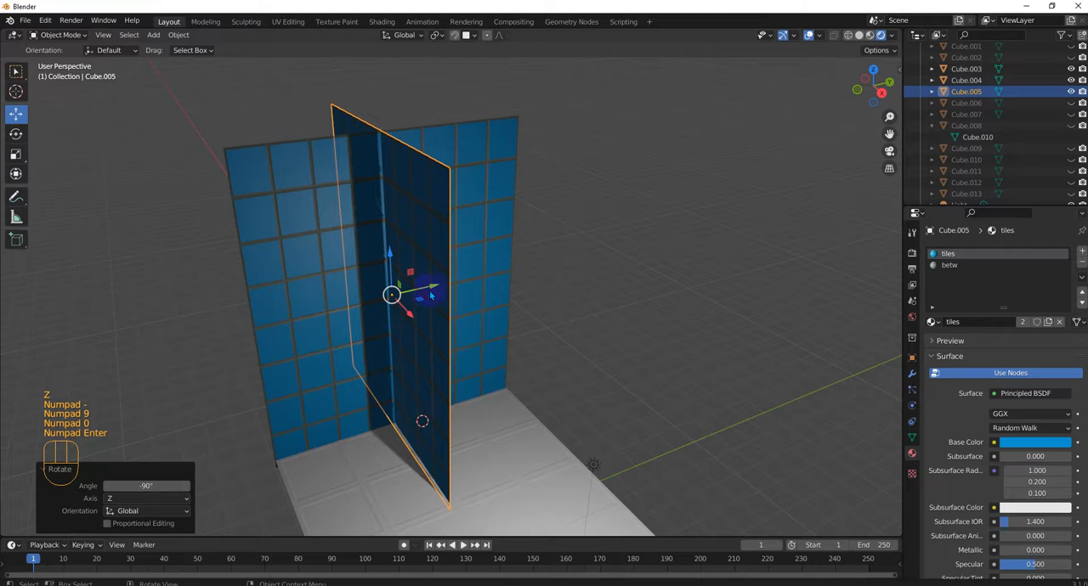
Step: Move the rotated wall about 5.5 m along global Y, and shift it back about 0.4 m to meet the left wall's edge
key("g")
key("y")
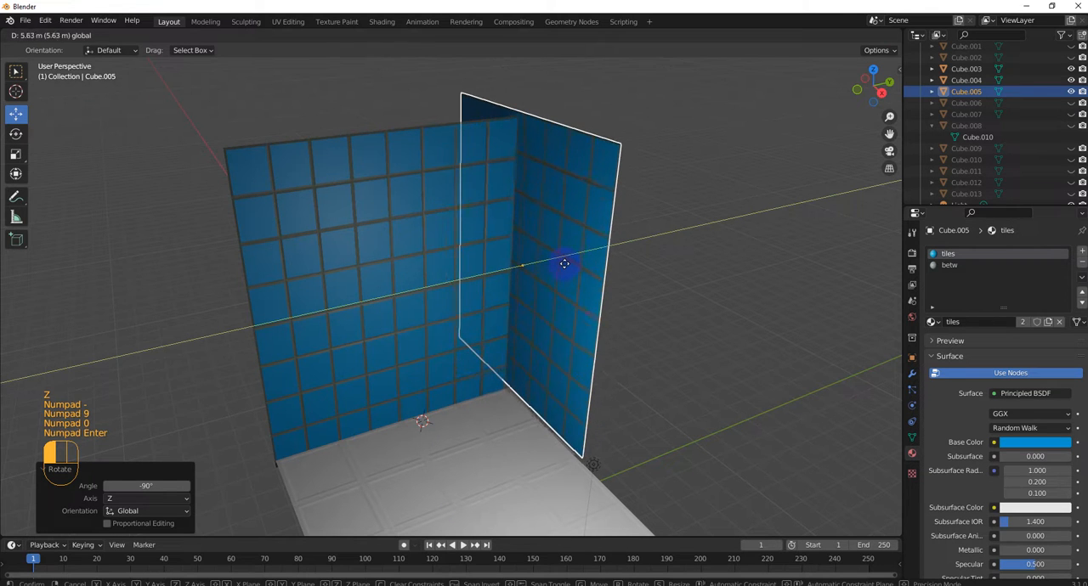
left_click(563, 264)
key("KP_3")
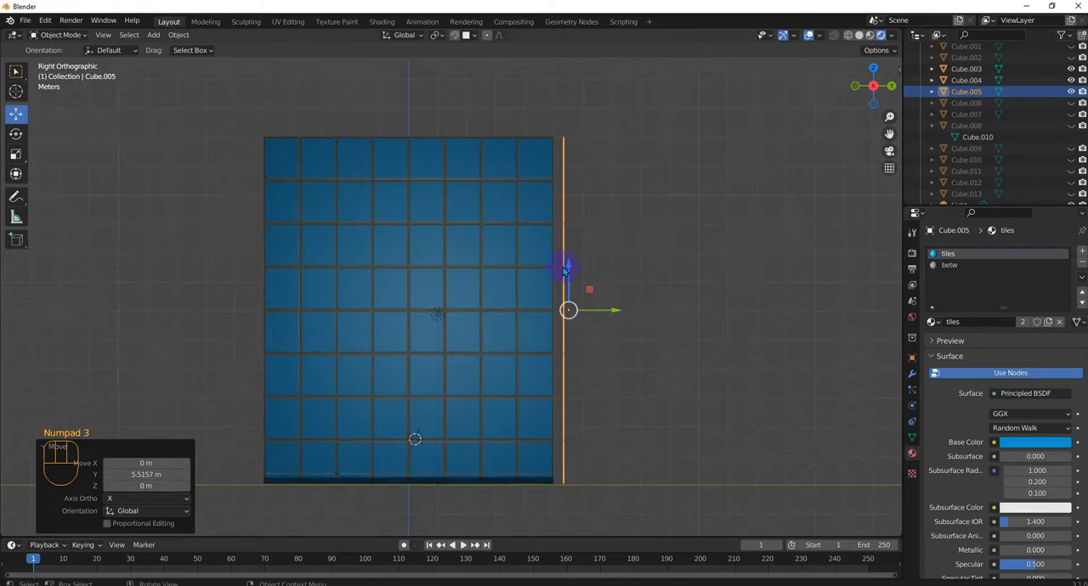
left_click_drag(616, 311, 601, 314)
Step: Slide the rotated wall about 6.4 m along global X, nudge it back flush with the room's corner, and deselect it
key("KP_1")
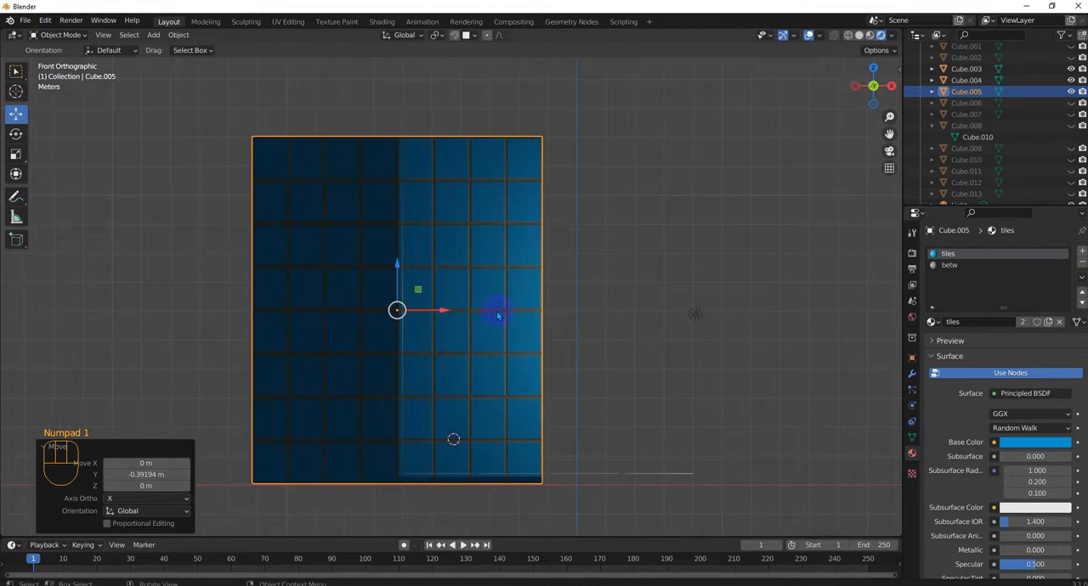
left_click_drag(452, 316, 637, 309)
middle_click_drag(749, 368, 753, 392)
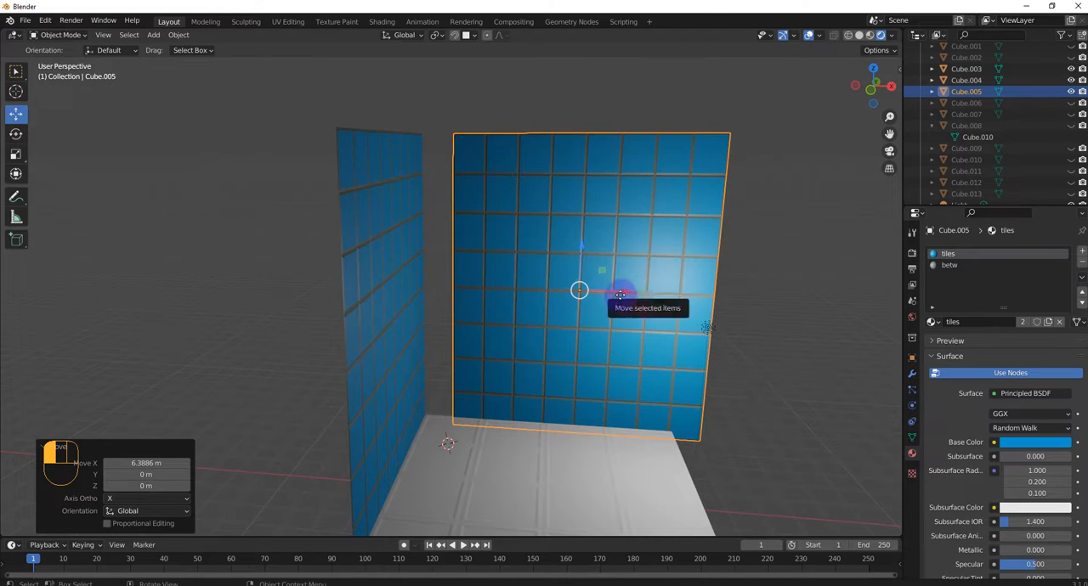
left_click_drag(606, 292, 595, 293)
left_click(799, 420)
middle_click_drag(799, 420, 616, 385)
scroll(731, 461, "down", 4)
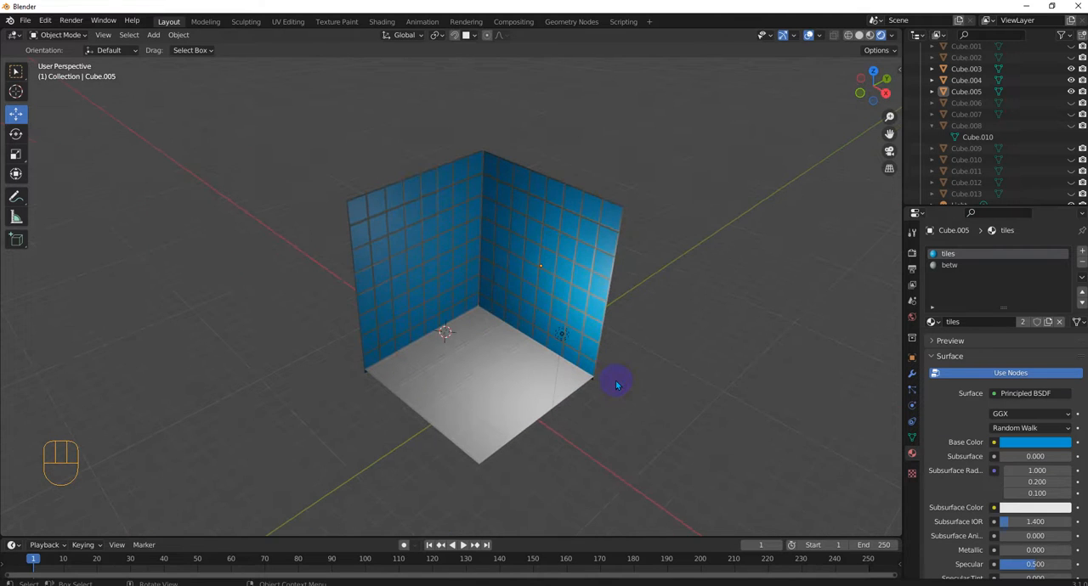
Step: Give the floor two new materials in separate slots and make the first slot active
left_click(504, 397)
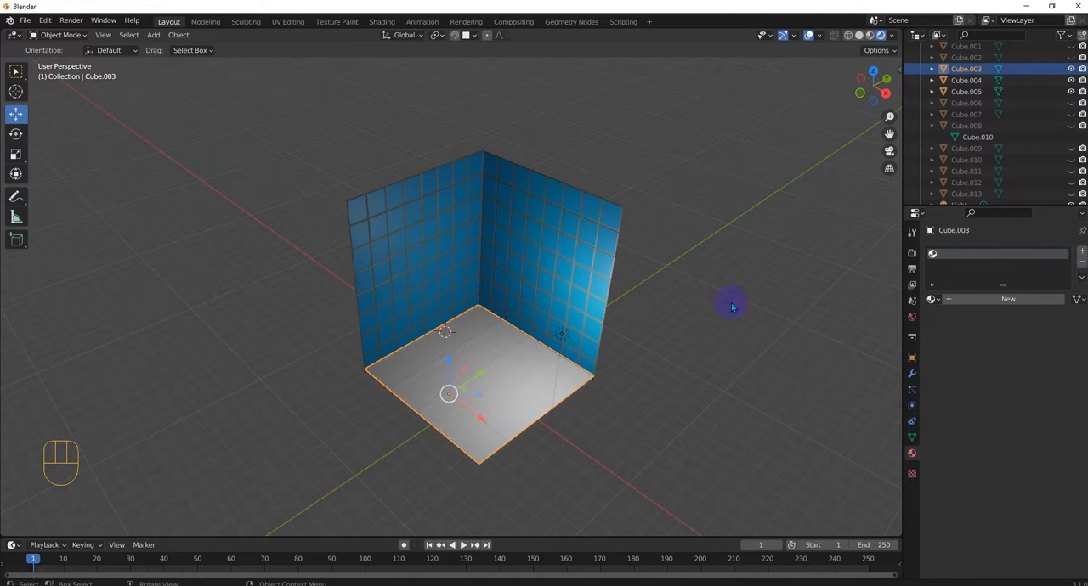
scroll(501, 391, "up", 2)
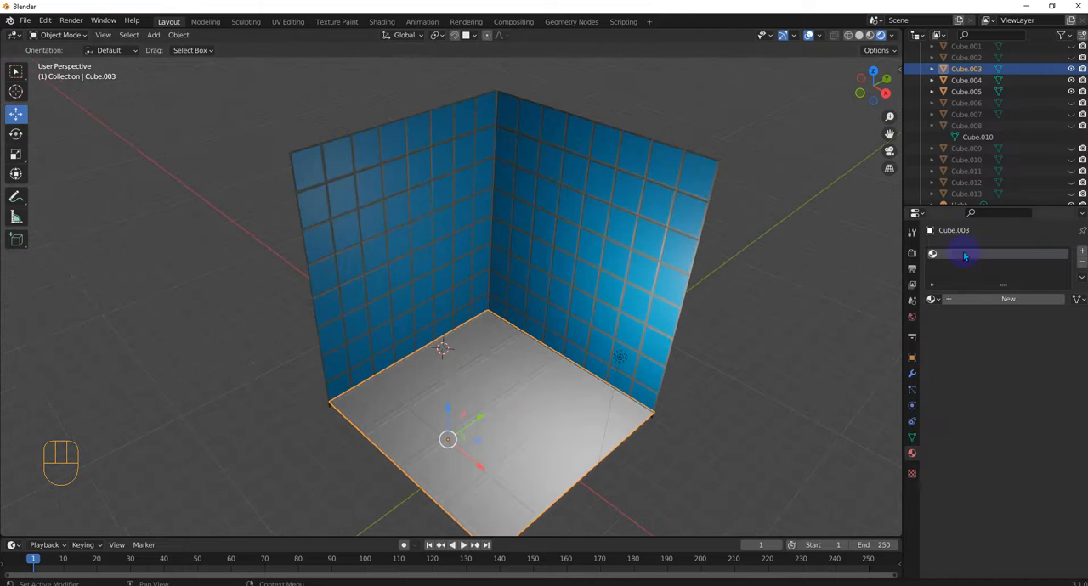
left_click(983, 301)
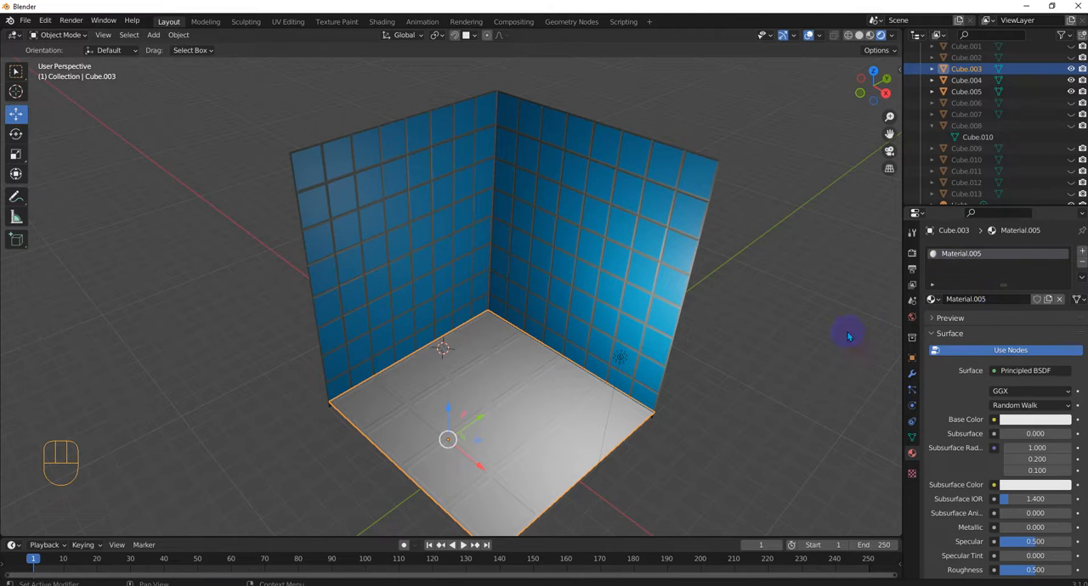
left_click(1083, 253)
left_click(1010, 321)
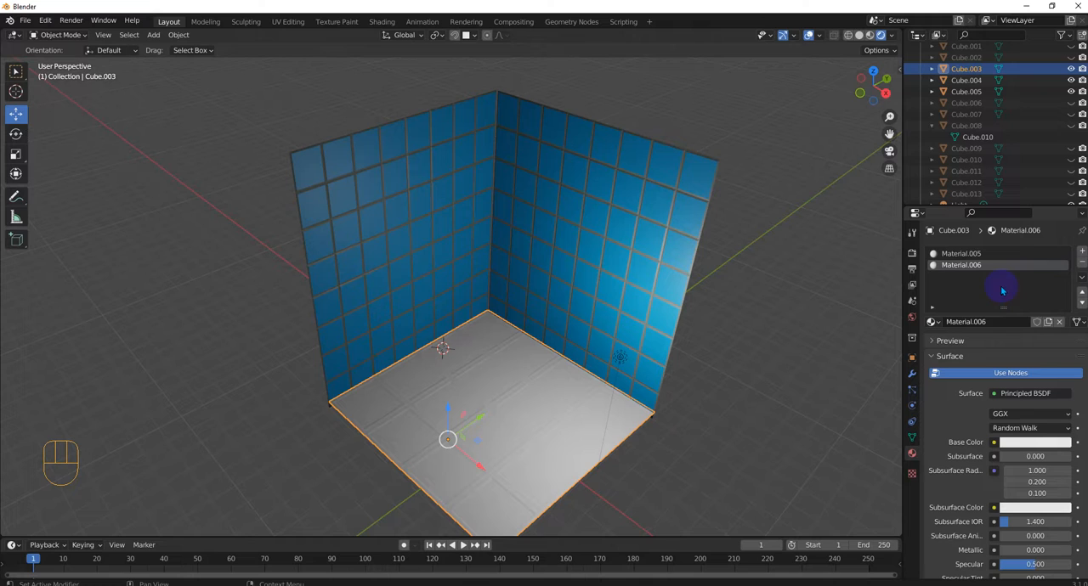
left_click(958, 254)
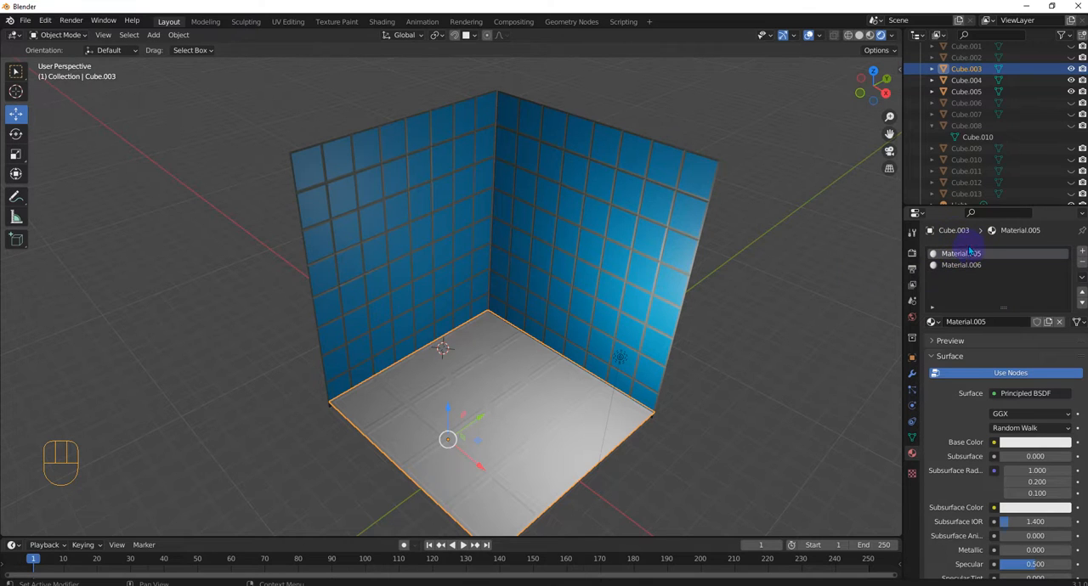
Step: Edit the floor mesh and select all sixteen square tile faces, leaving out the gaps between them
key("Tab")
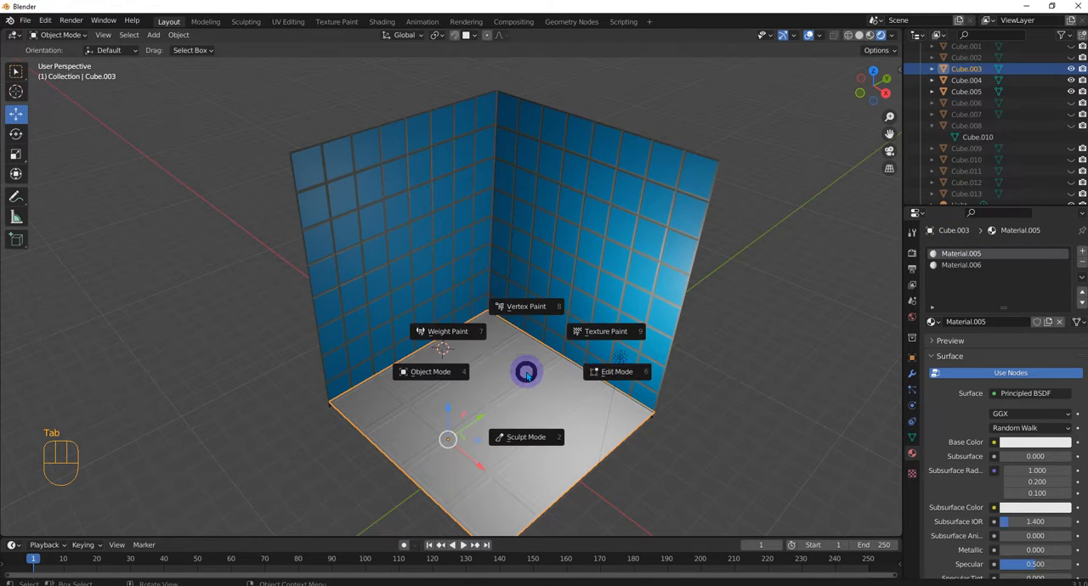
left_click(626, 379)
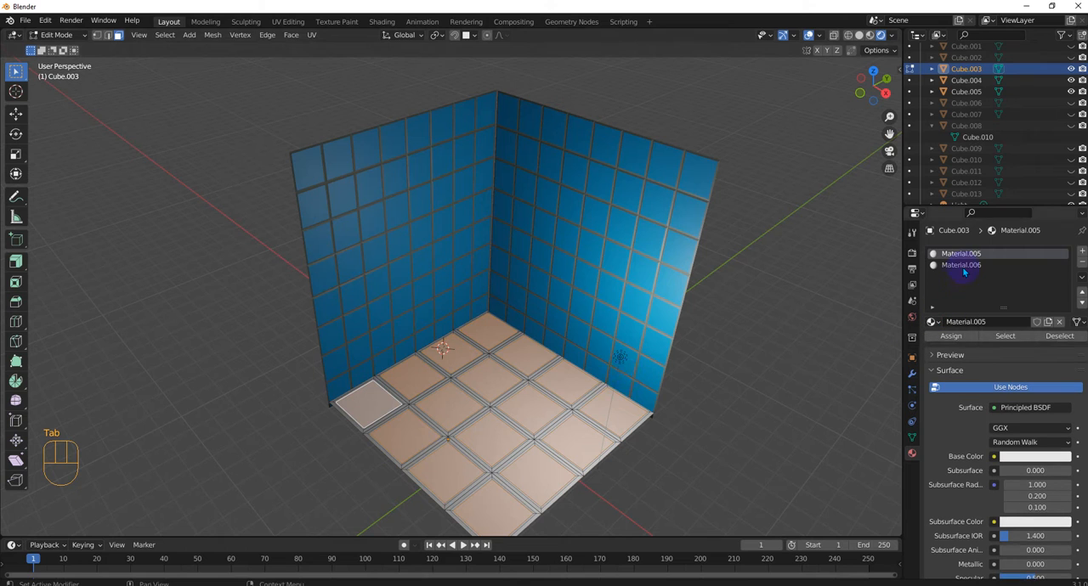
left_click(380, 405)
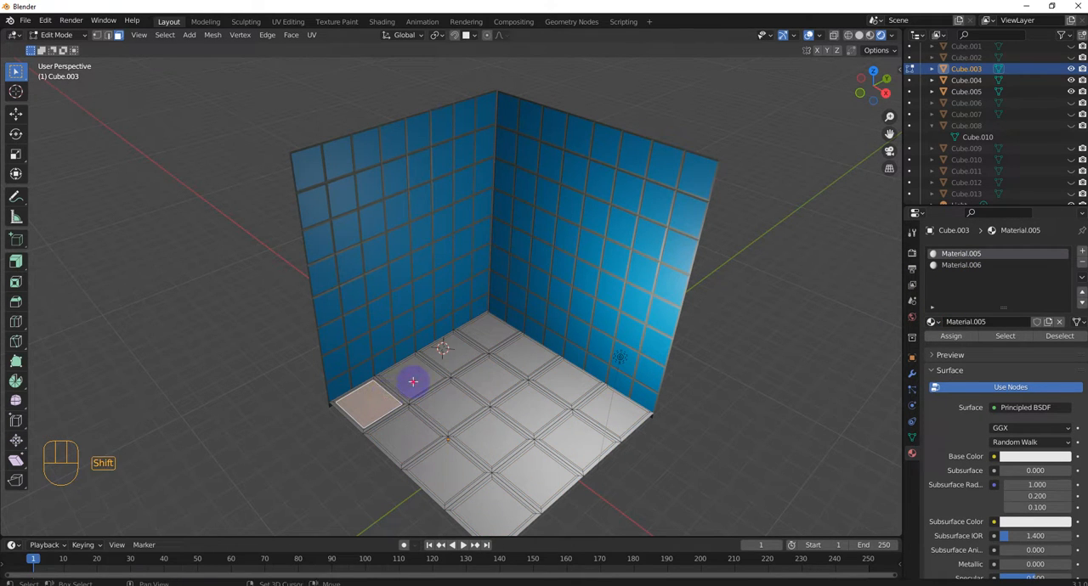
left_click(413, 380, "shift")
left_click(448, 357, "shift")
left_click(486, 333, "shift")
left_click(512, 354, "shift")
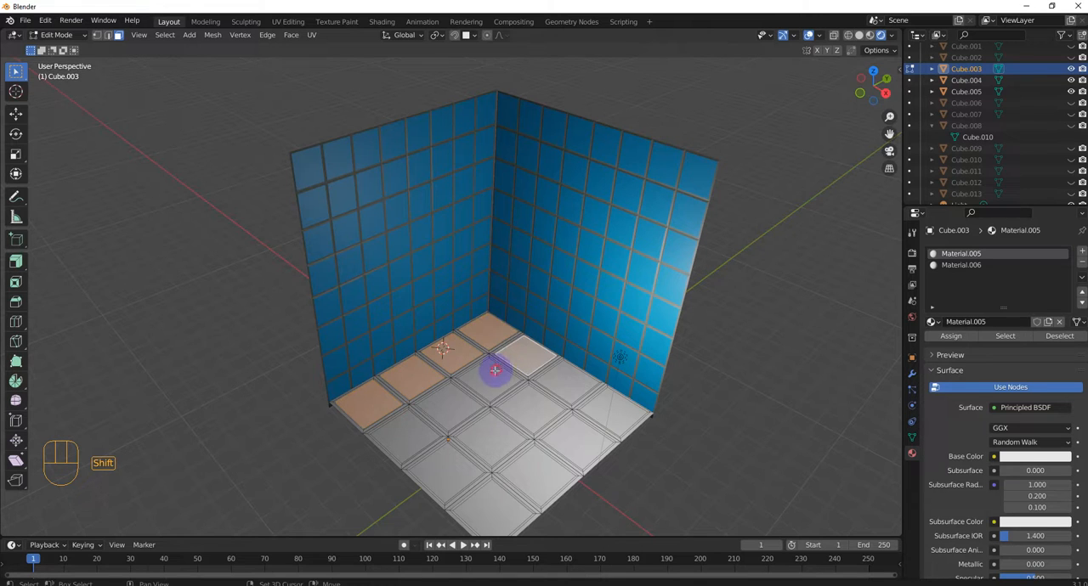
left_click(491, 374, "shift")
left_click(433, 408, "shift")
left_click(421, 432, "shift")
left_click(450, 459, "shift")
left_click(485, 441, "shift")
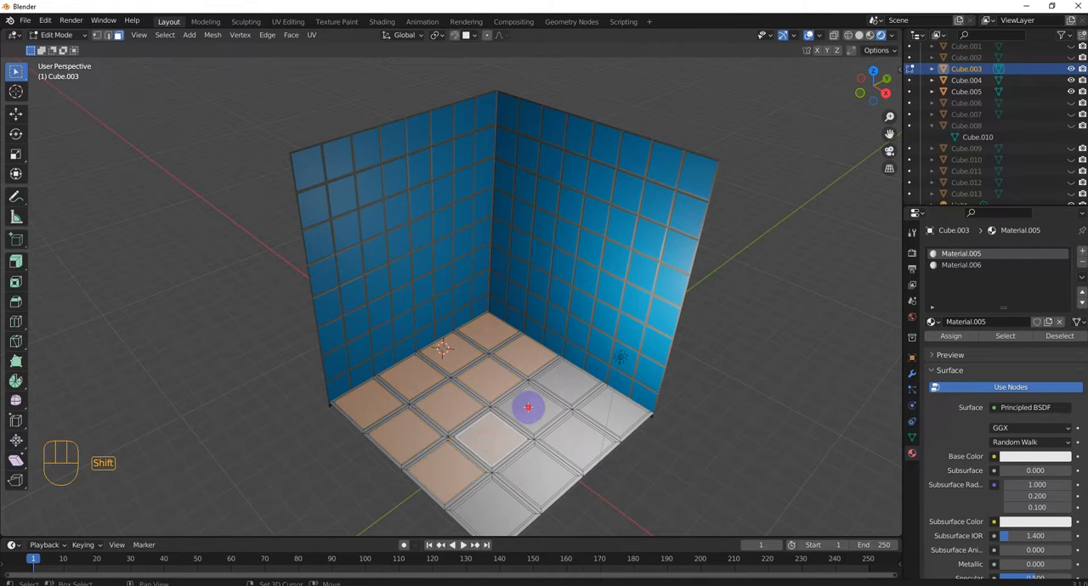
left_click(527, 405, "shift")
left_click(561, 382, "shift")
left_click(619, 420, "shift")
left_click(592, 446, "shift")
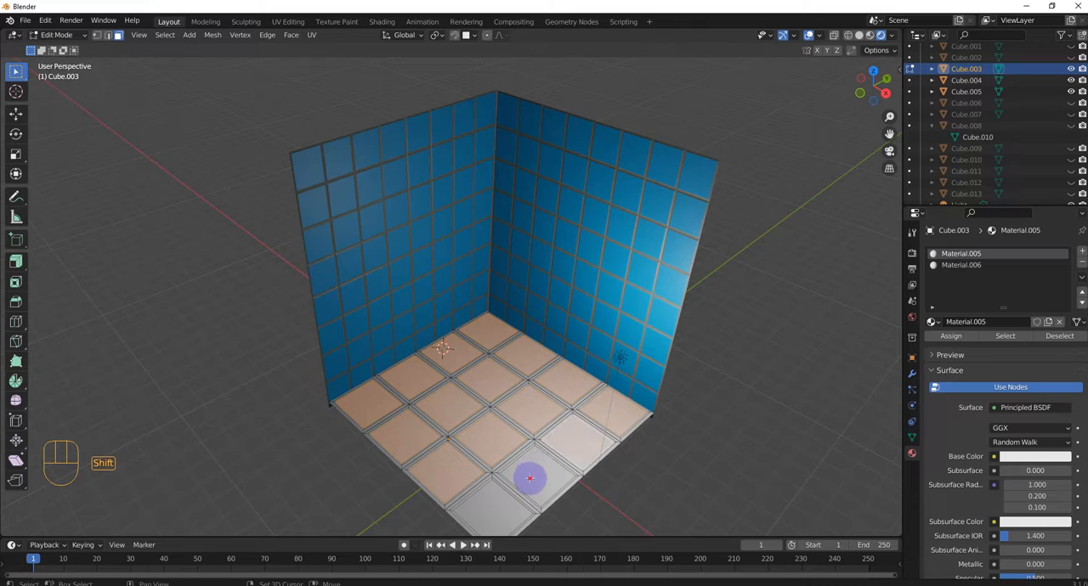
left_click(522, 481, "shift")
left_click(495, 505, "shift")
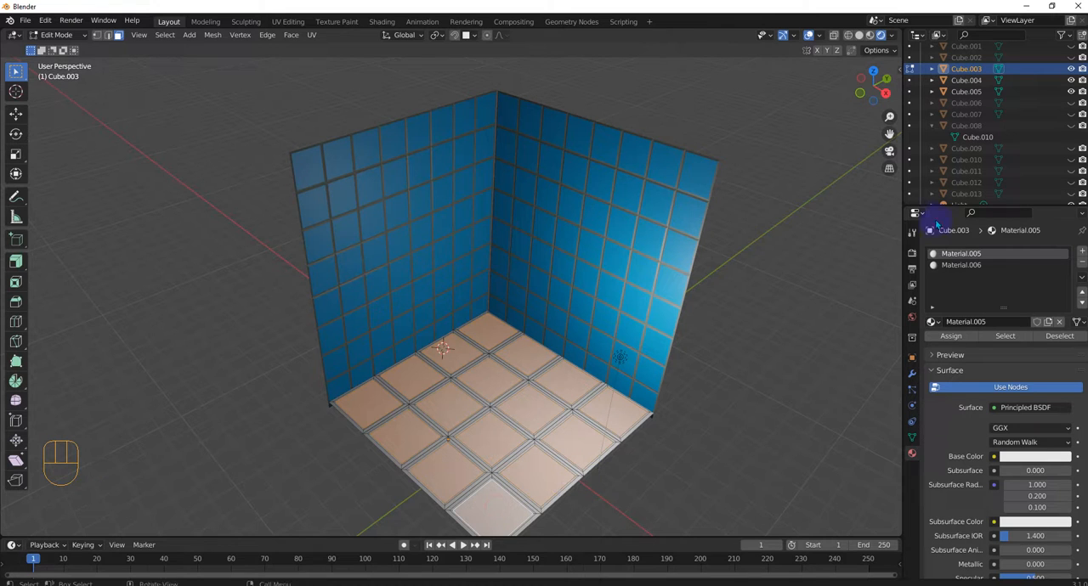
Step: Assign the floor's second material to the selected tile faces and darken its base color to near black
left_click(955, 267)
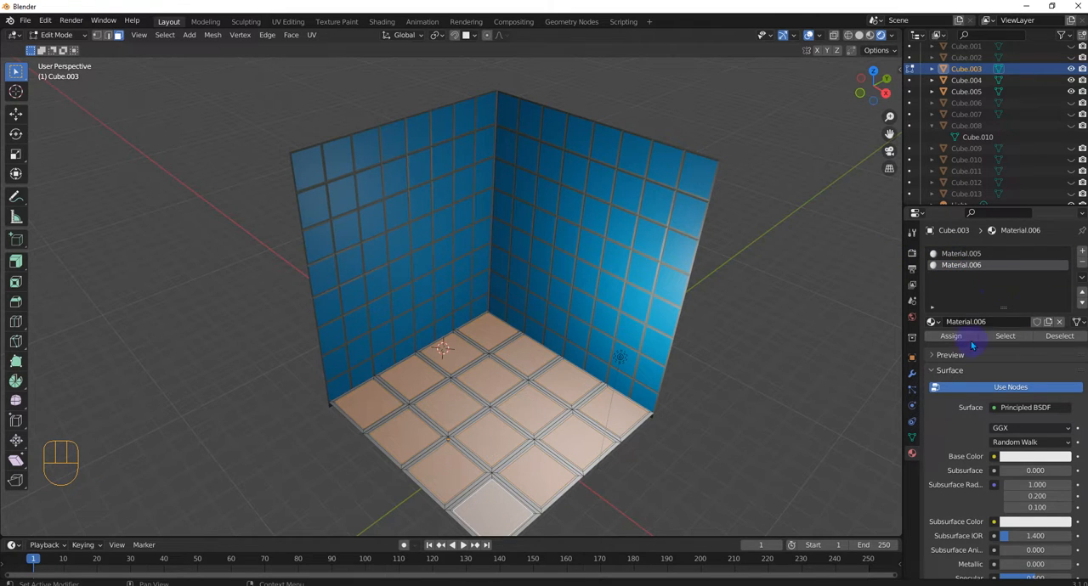
left_click(1035, 457)
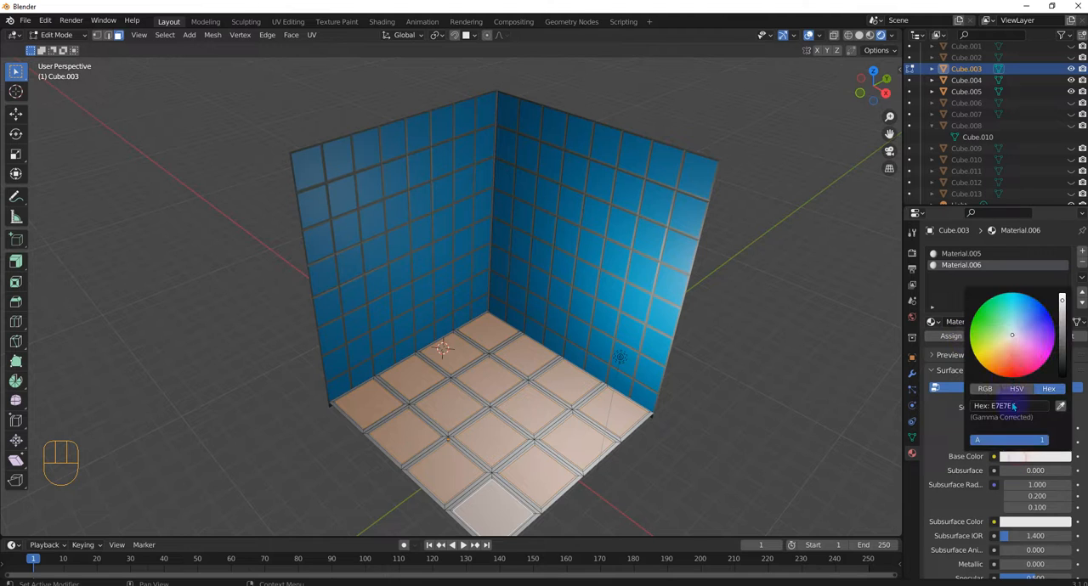
left_click(1008, 372)
left_click_drag(1009, 373, 1027, 338)
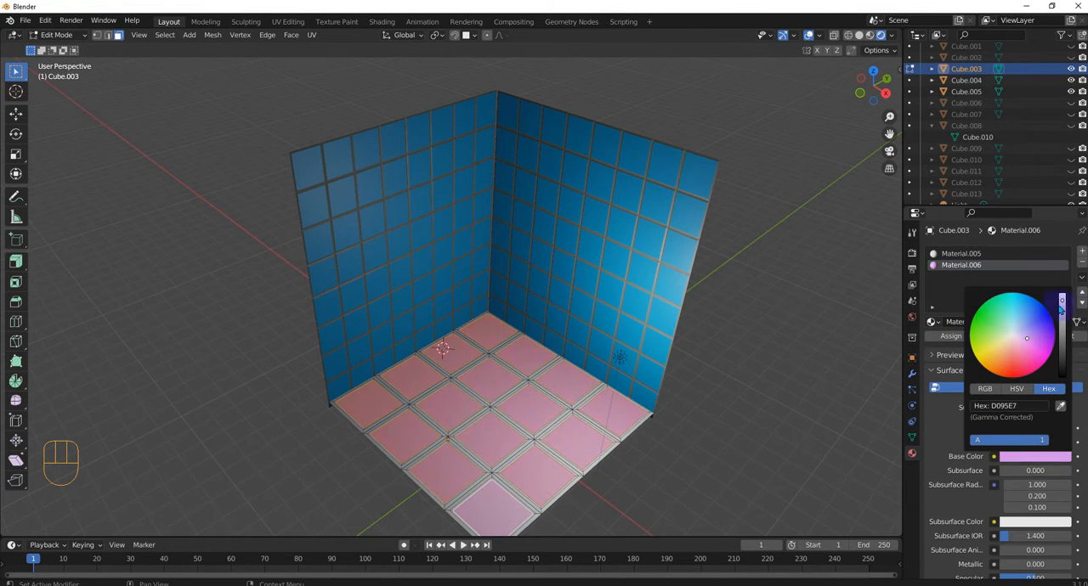
scroll(1026, 338, "down", 14)
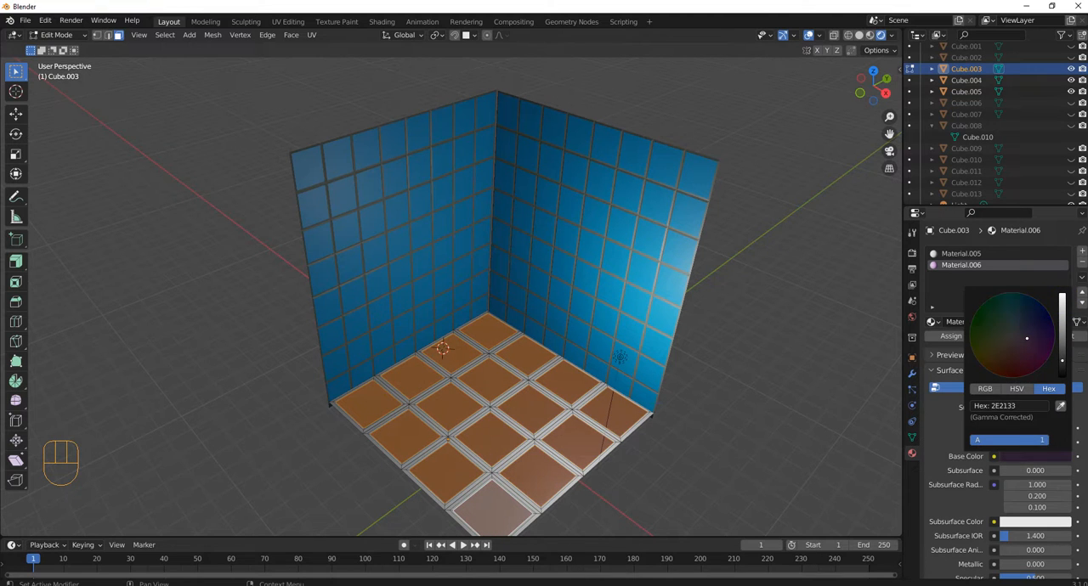
left_click_drag(1063, 359, 1063, 367)
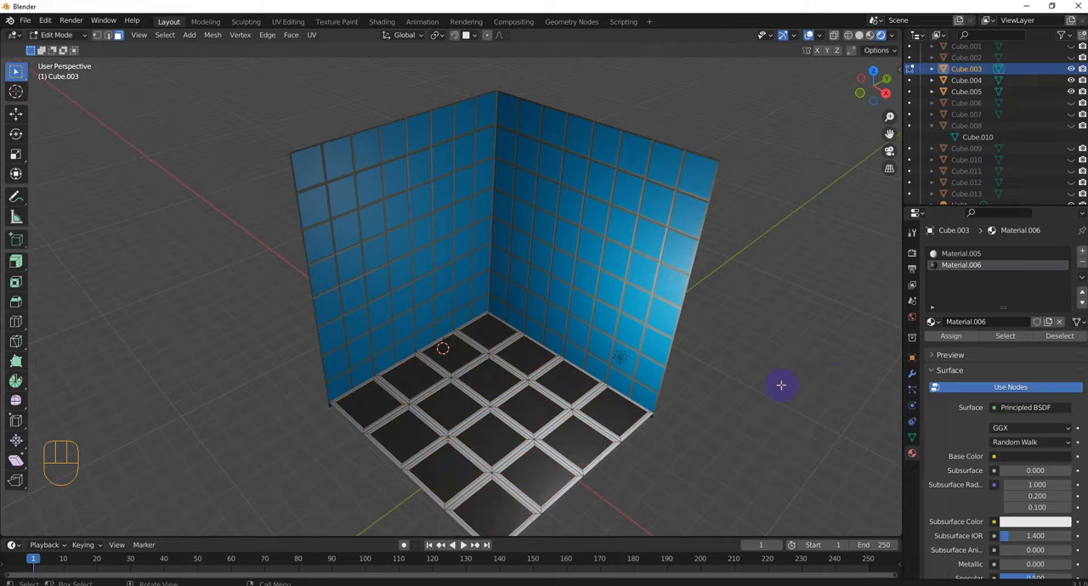
Step: Leave face editing and deselect the floor
mouse_move(780, 385)
middle_mouse_down()
mouse_move(685, 376)
mouse_move(785, 379)
middle_mouse_up()
scroll(604, 365, "up", 3)
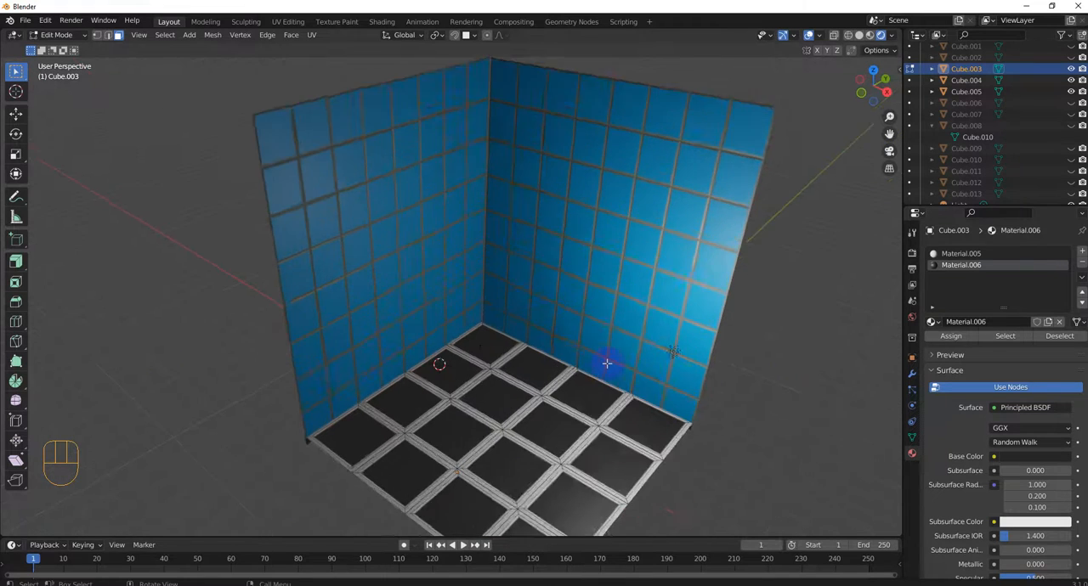
scroll(678, 364, "down", 2)
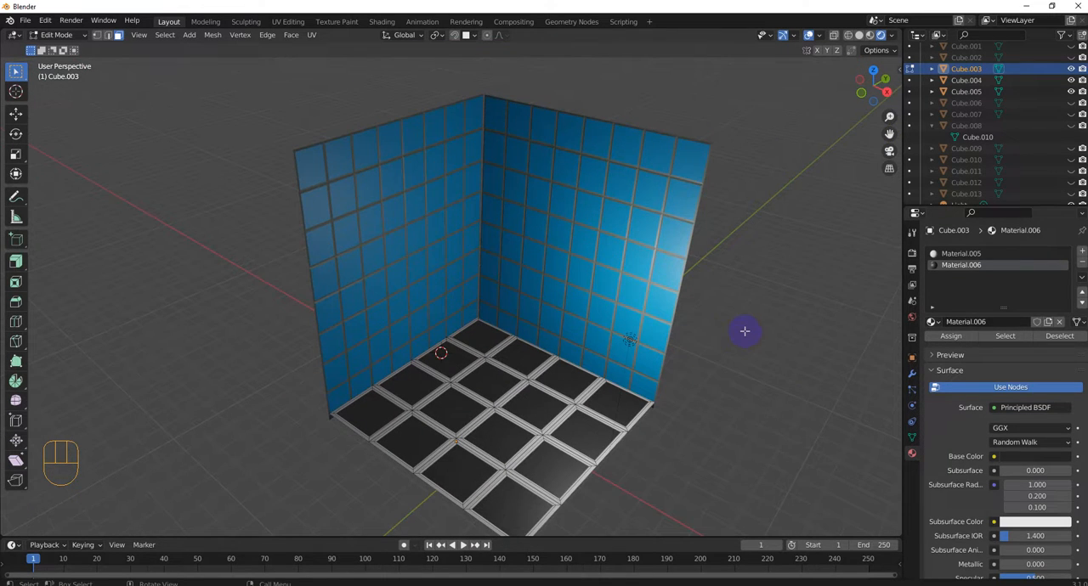
scroll(744, 331, "down", 1)
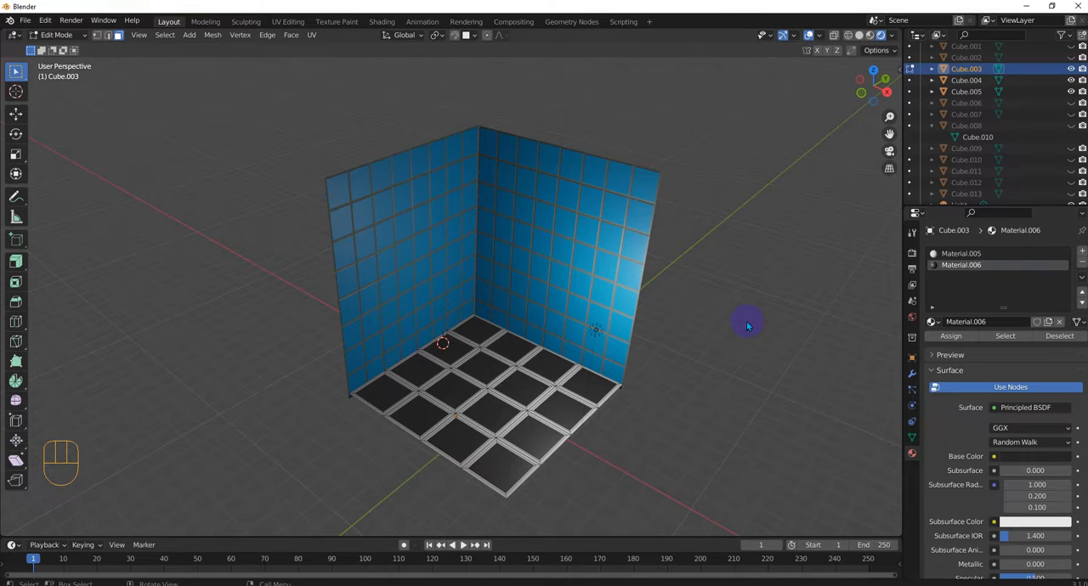
key("Tab")
left_click(662, 323)
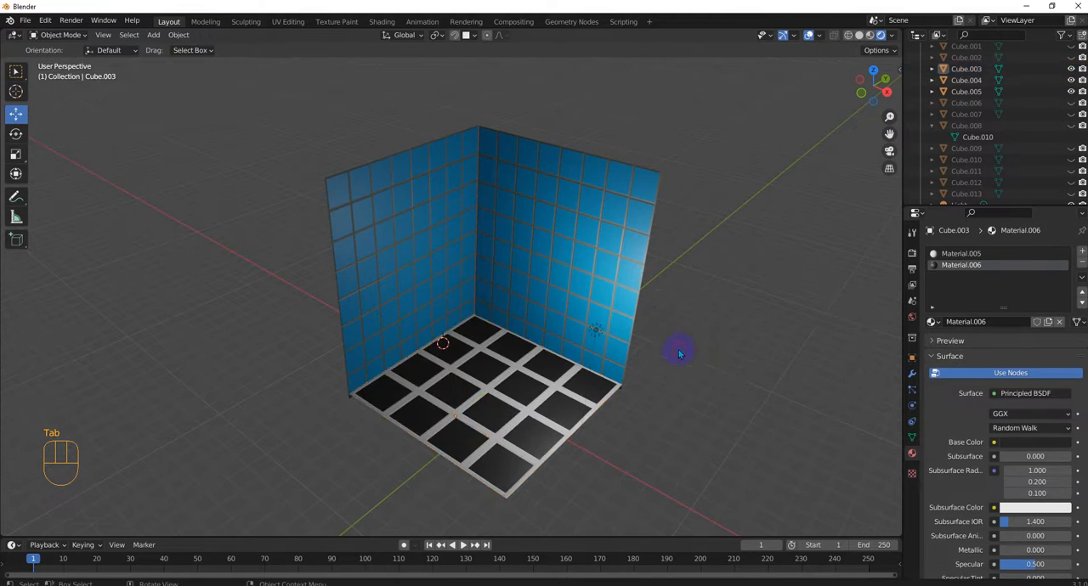
left_click(408, 242)
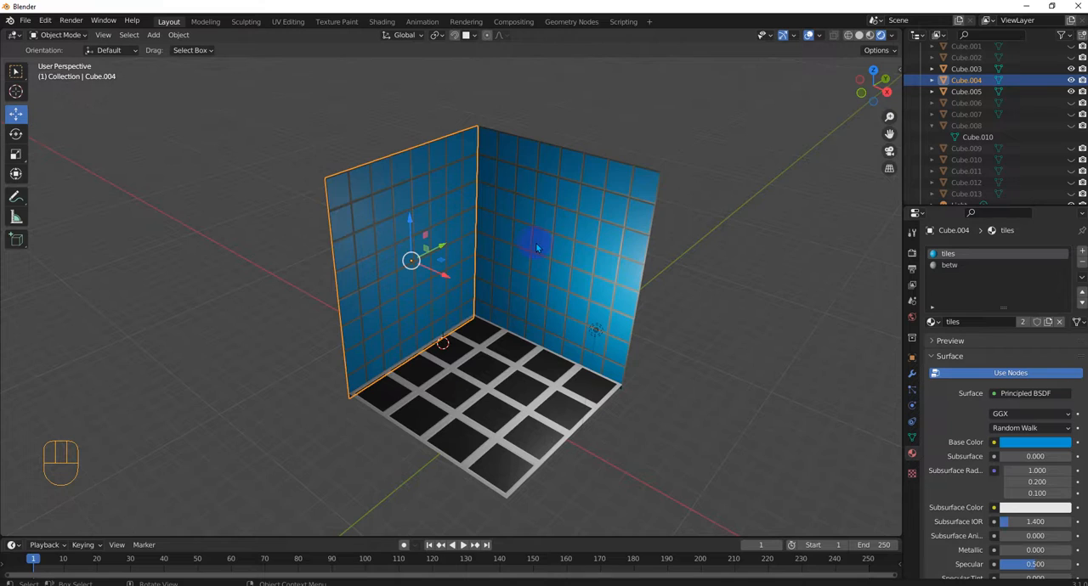
scroll(538, 249, "down", 5)
scroll(548, 306, "up", 5)
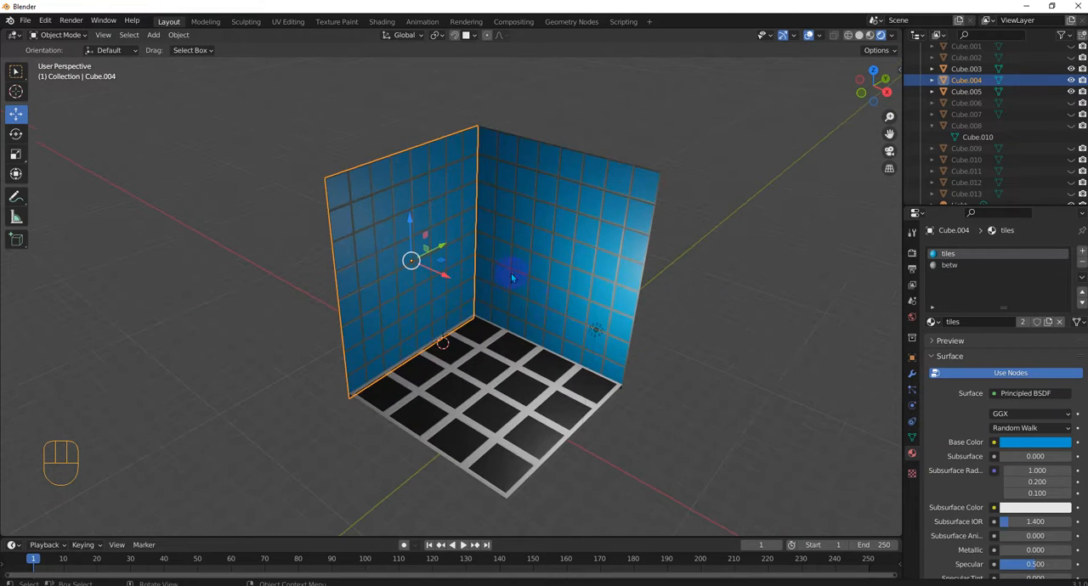
scroll(553, 211, "up", 5)
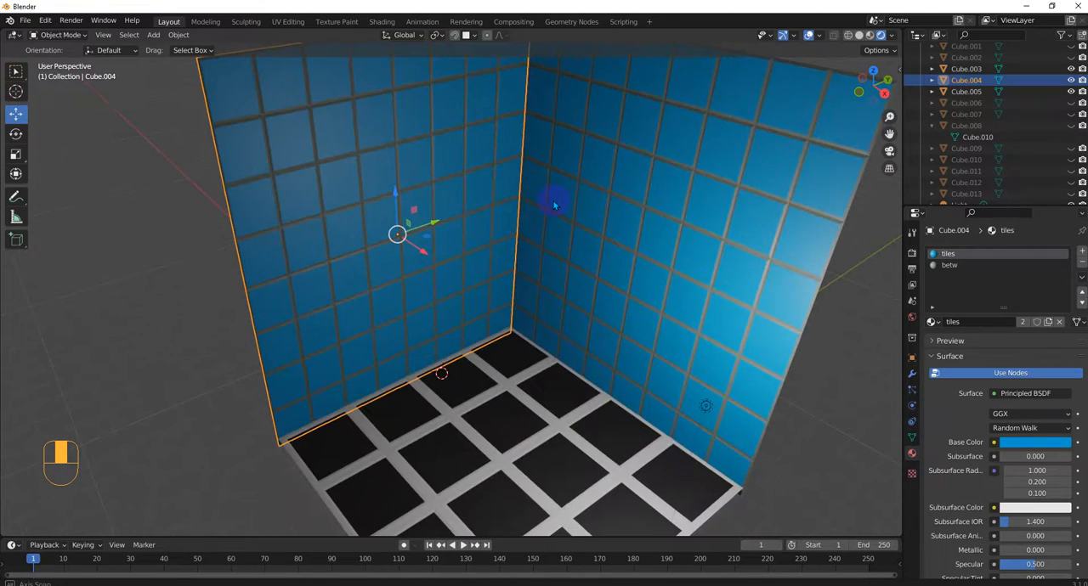
scroll(591, 216, "down", 5)
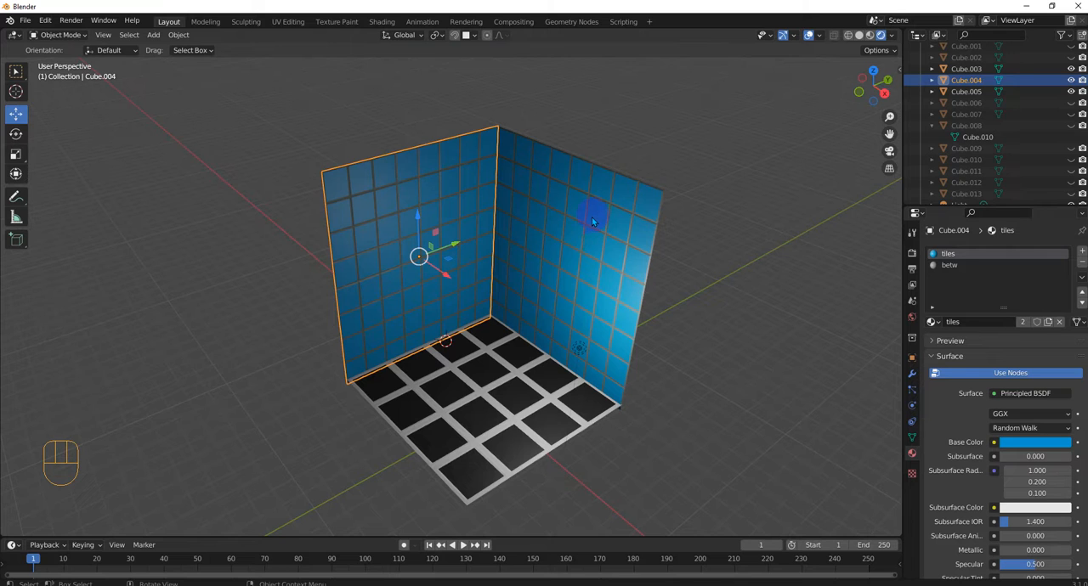
left_click(675, 319)
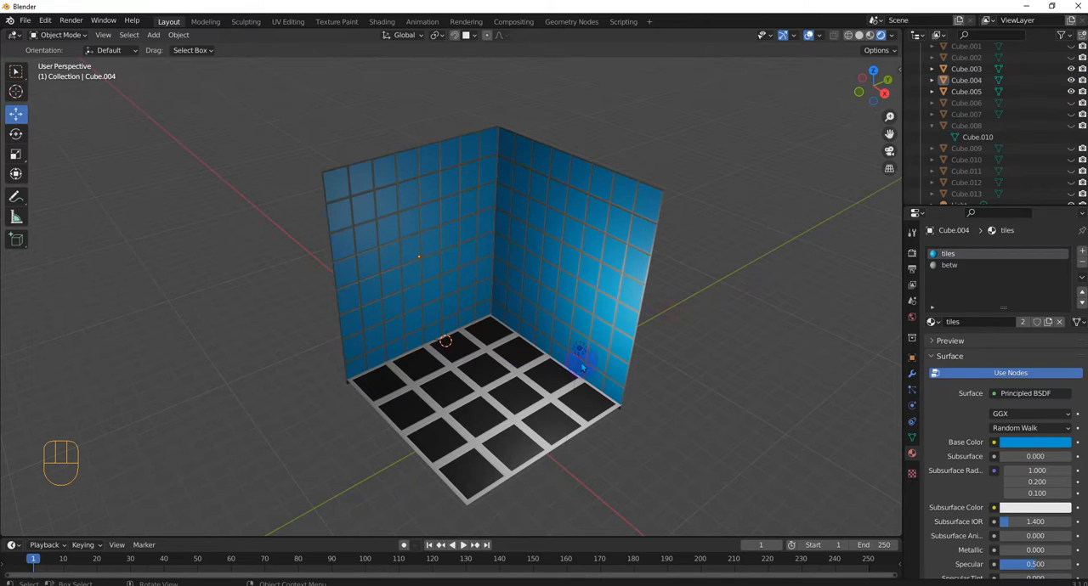
Step: Add a cube mesh at the 3D cursor and shift it slightly along the X axis, away from the side wall
middle_click_drag(241, 417, 312, 399)
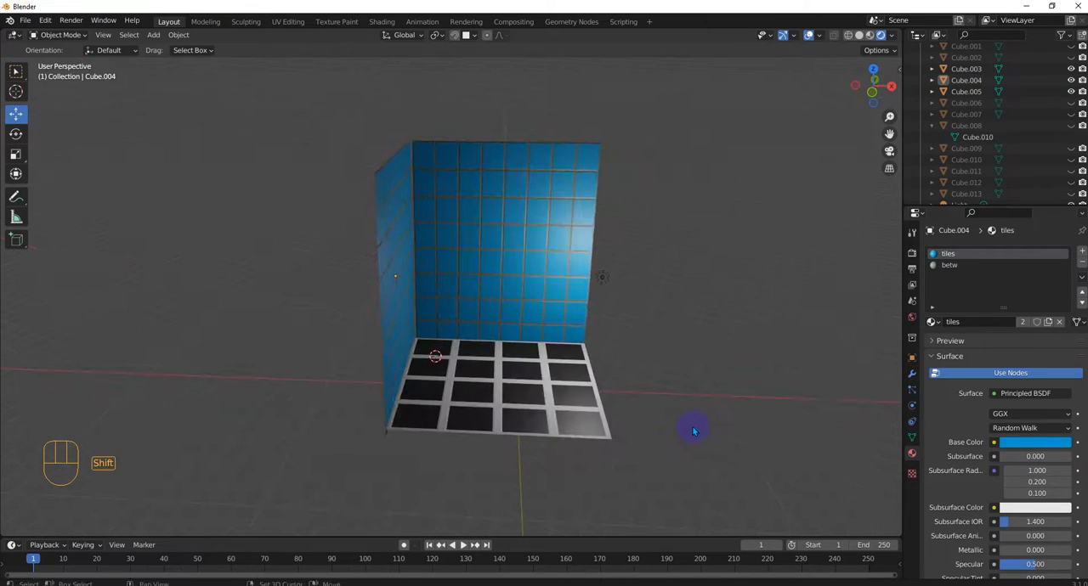
key("shift+a")
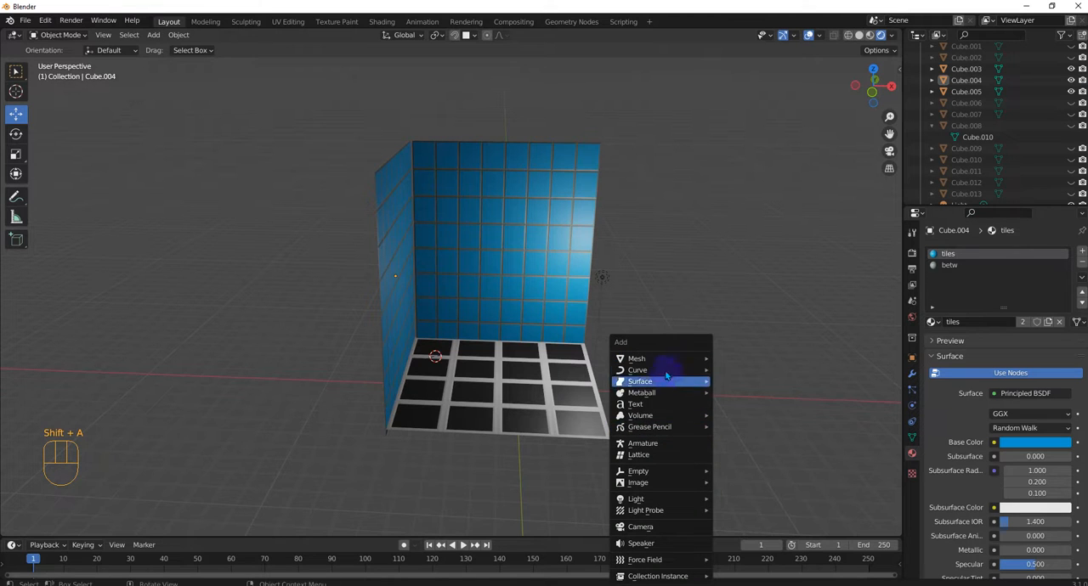
mouse_move(665, 359)
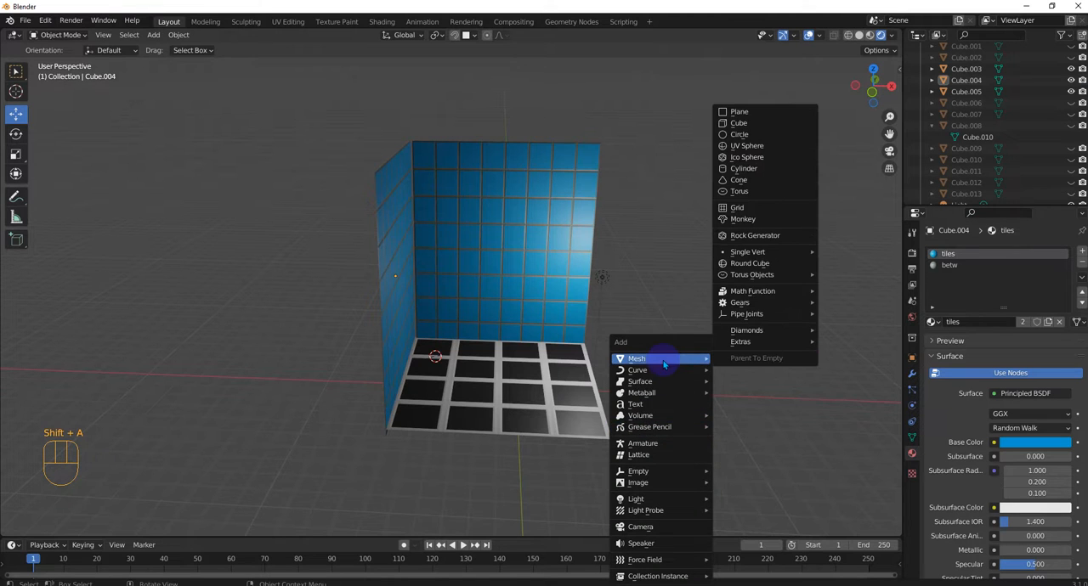
left_click(761, 124)
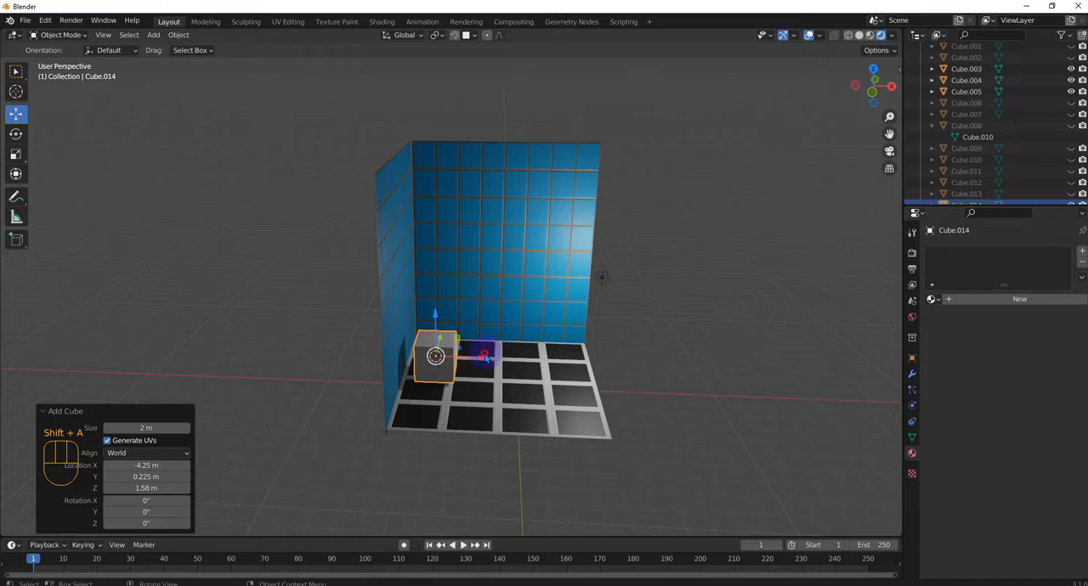
left_click_drag(484, 356, 501, 356)
Step: Give the cube a new material and set its base color to red, hex E7000A
left_click(969, 299)
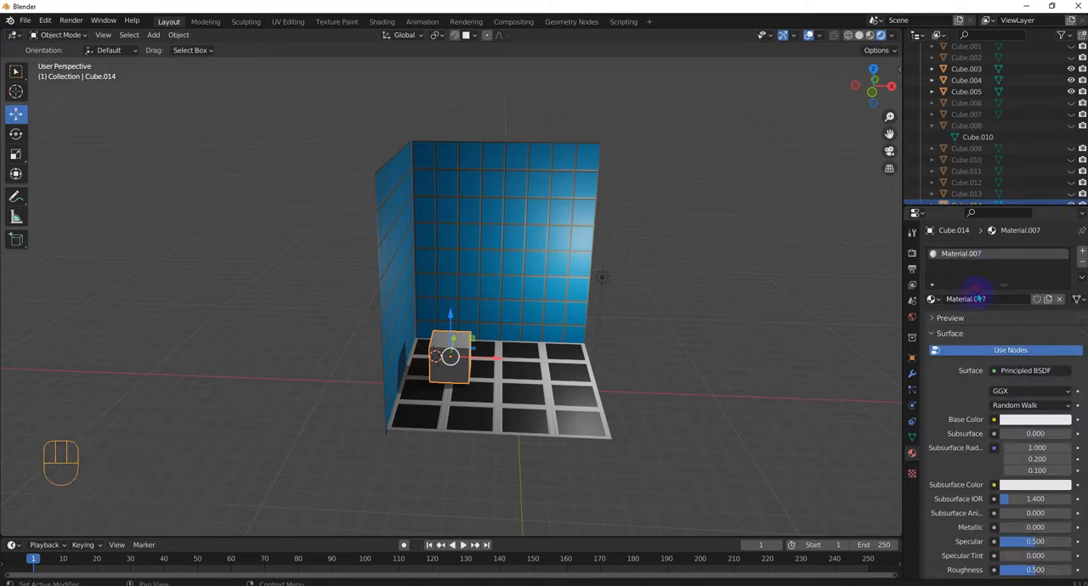
left_click(1018, 420)
left_click(1059, 300)
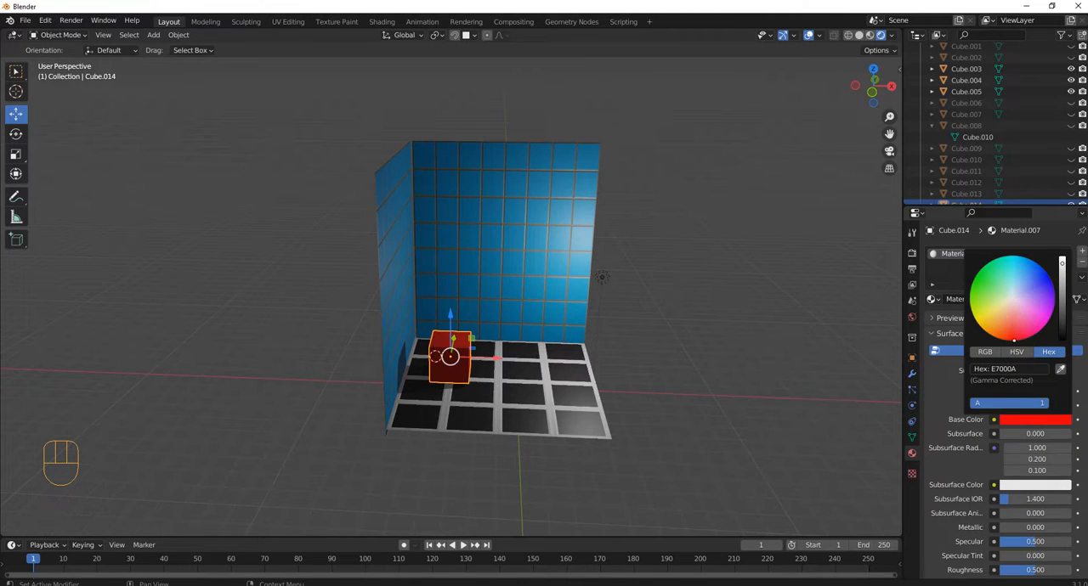
Step: Add a second cube and move it about 4.73 m along the X axis, clear of the red cube
scroll(630, 368, "up", 2)
middle_click_drag(631, 368, 504, 434)
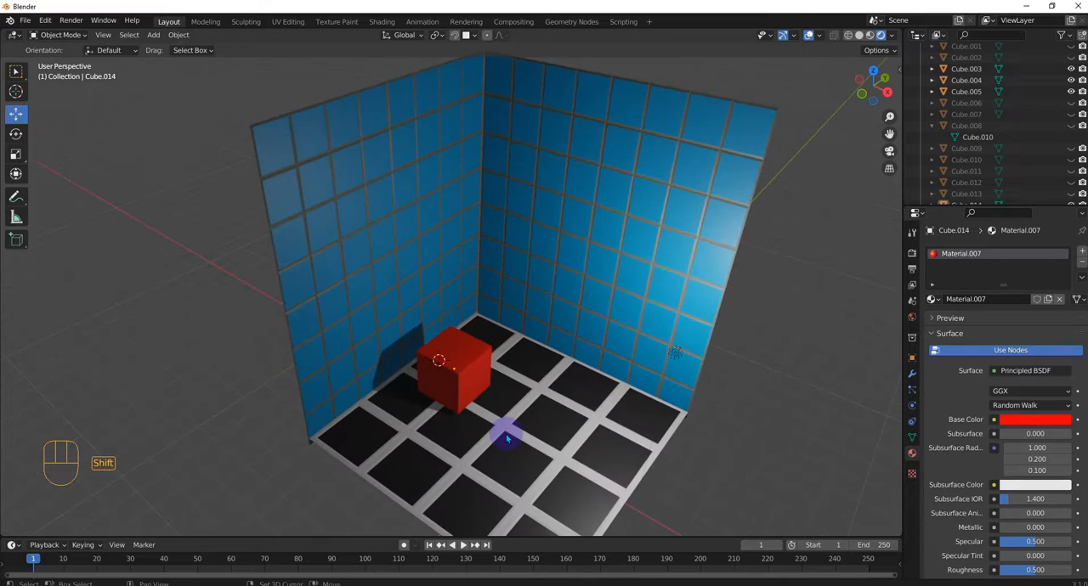
scroll(507, 433, "up", 1)
key("shift+a")
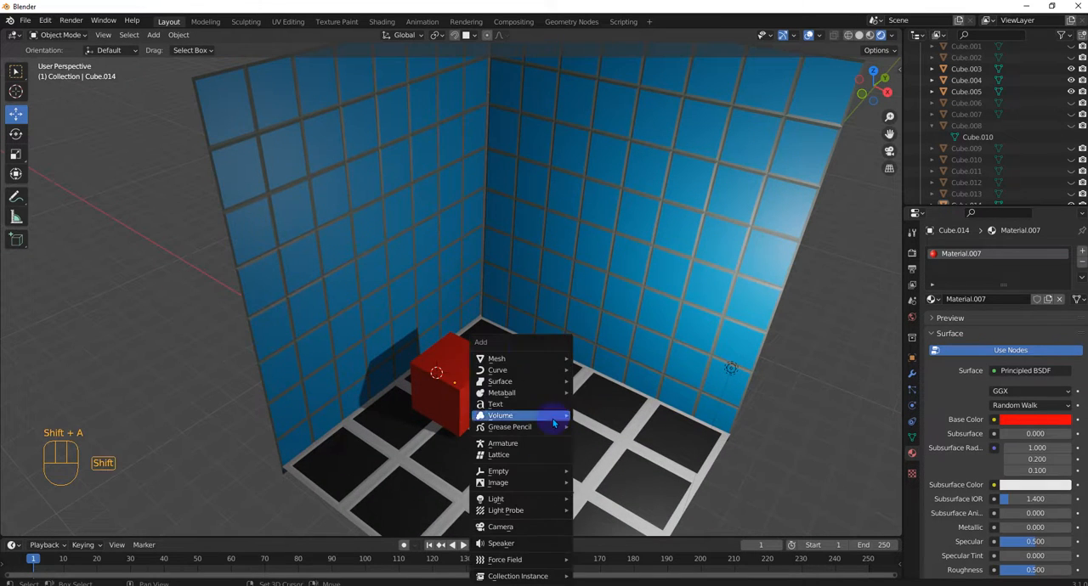
mouse_move(524, 358)
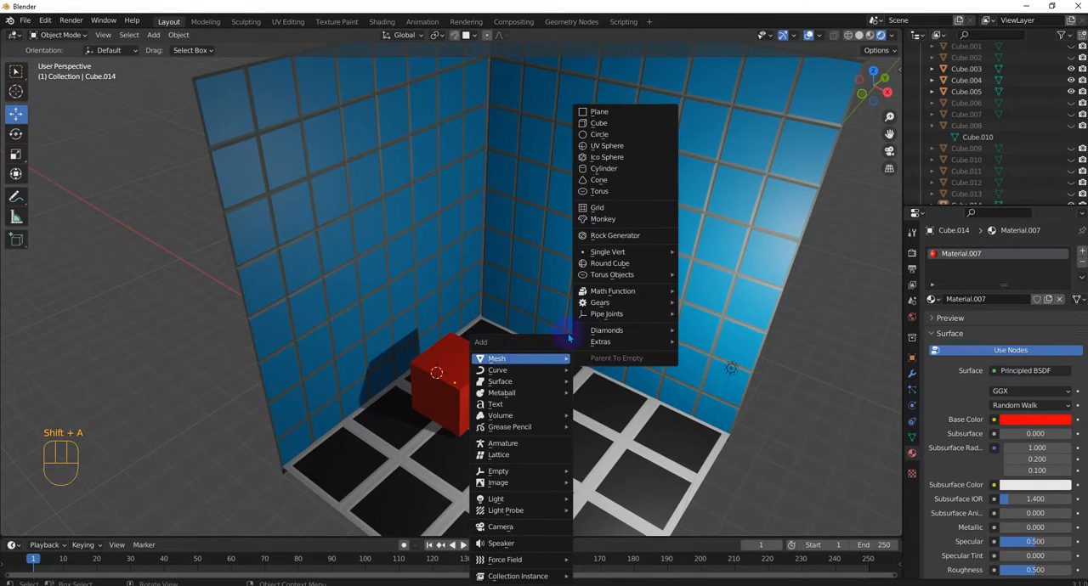
left_click(595, 123)
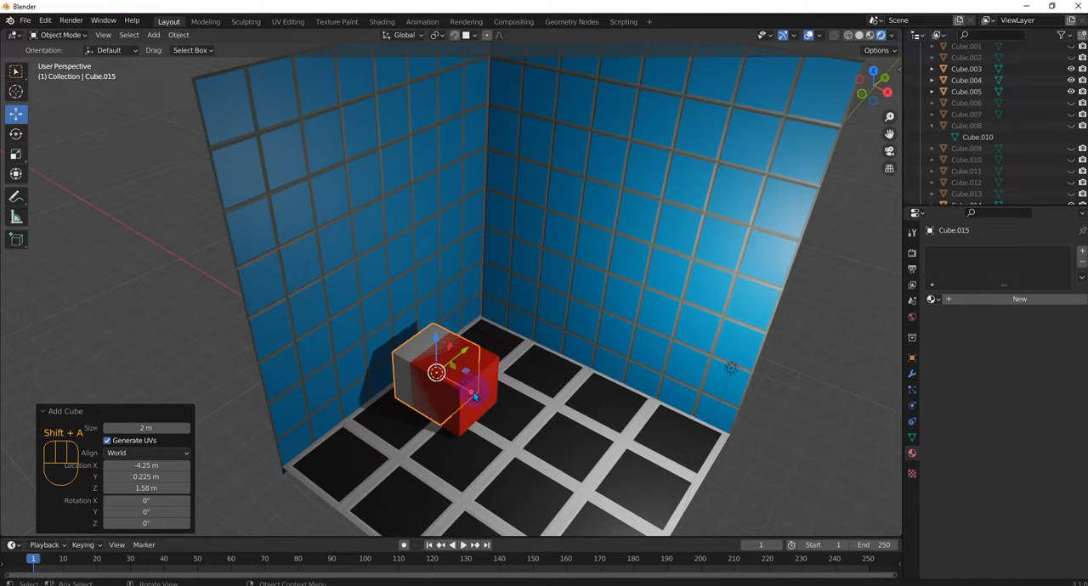
left_click_drag(473, 393, 619, 432)
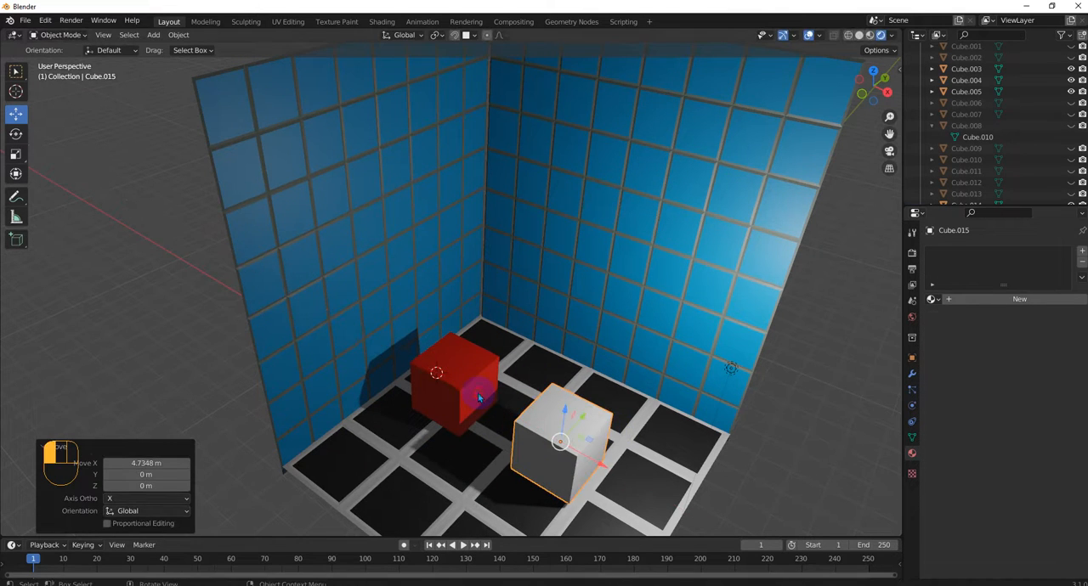
Step: Try to link materials between the two cubes with the white cube as the active object
left_click(481, 397)
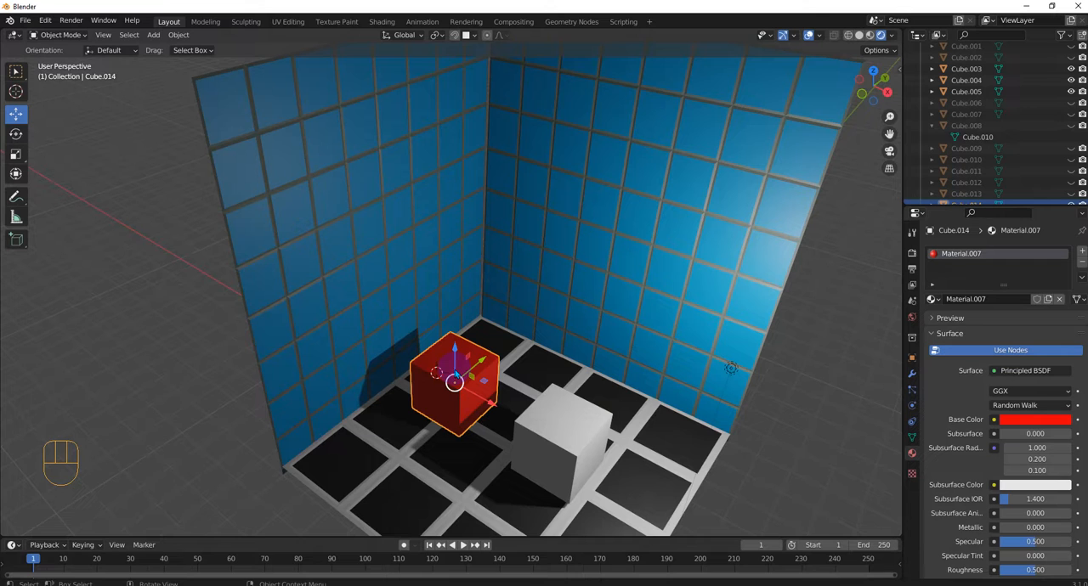
left_click(555, 421)
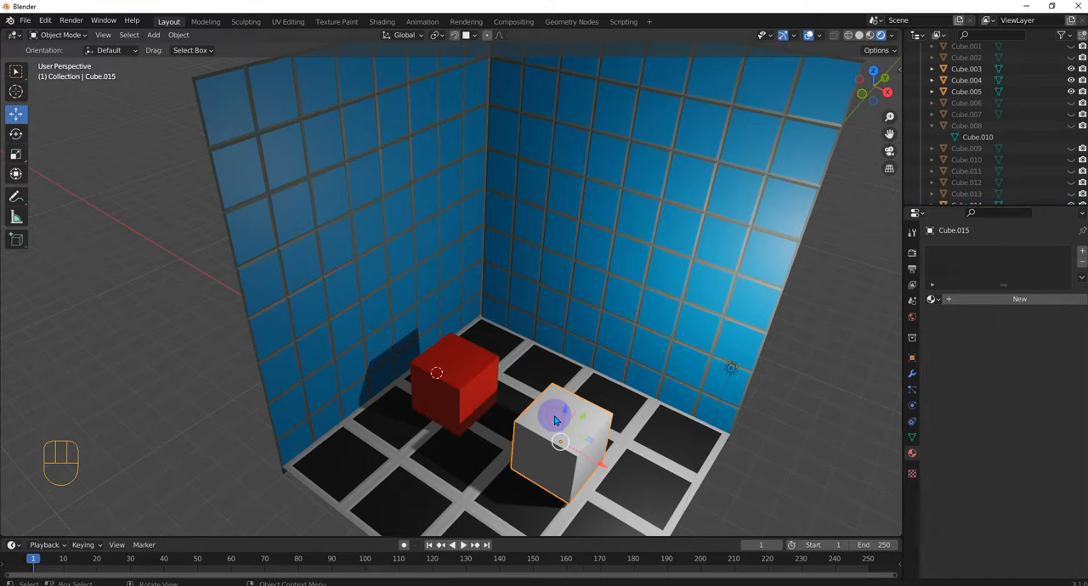
scroll(555, 419, "down", 1)
middle_click_drag(558, 418, 569, 415)
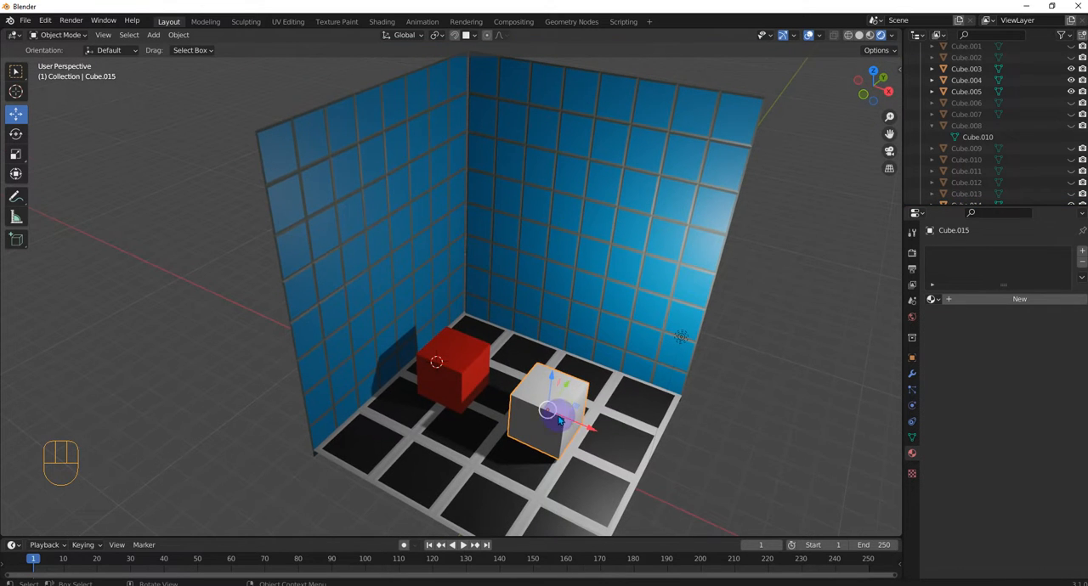
left_click(466, 391)
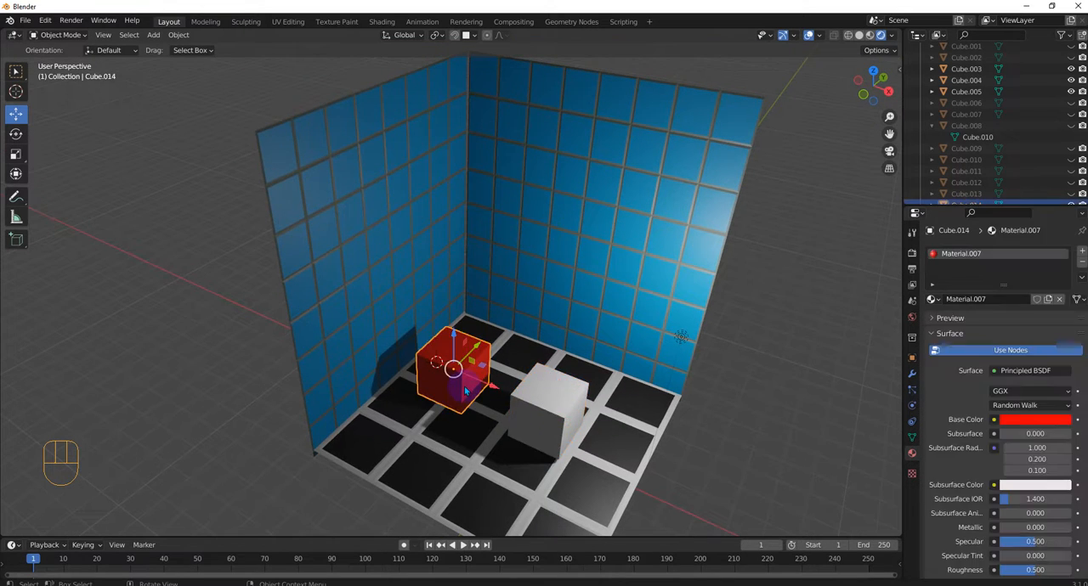
left_click(562, 414, "shift")
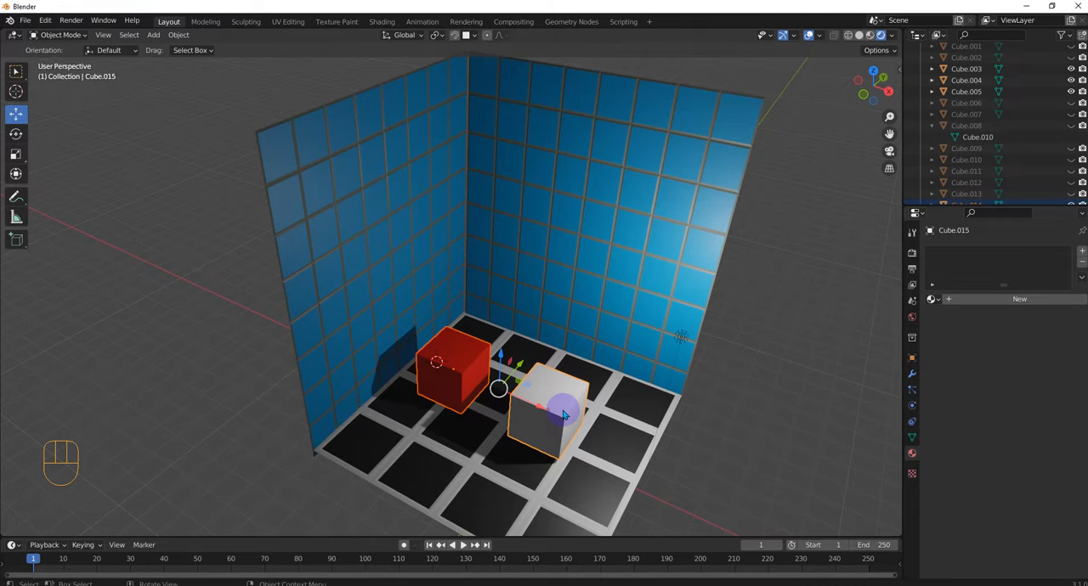
key("ctrl+l")
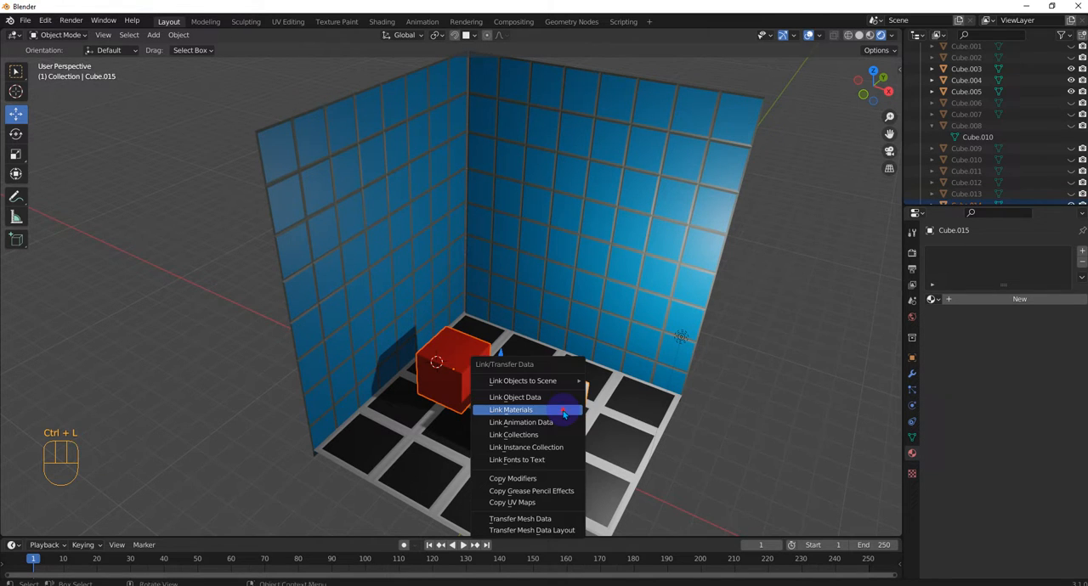
left_click(563, 412)
left_click(574, 406)
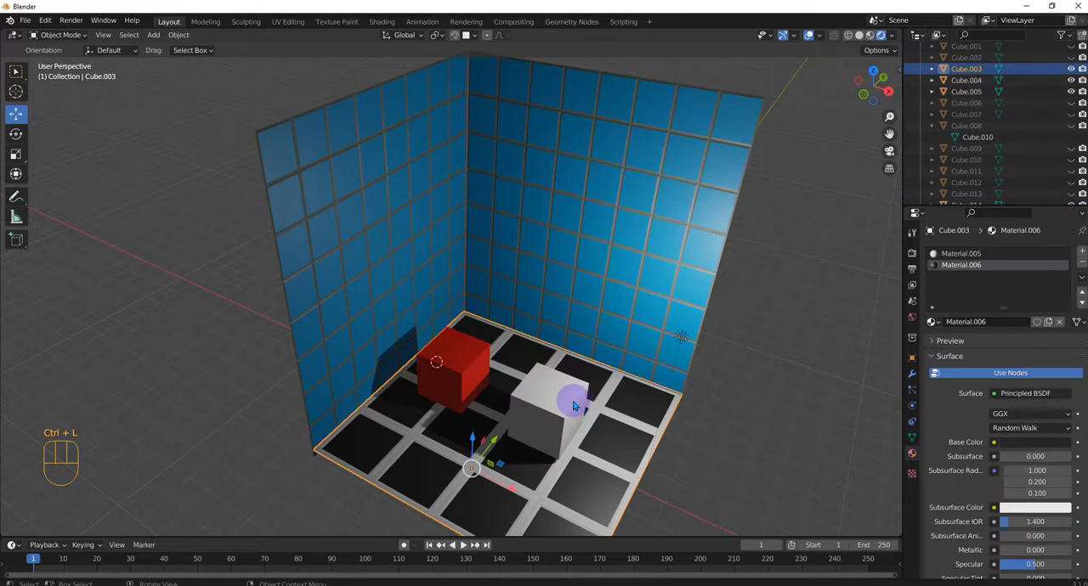
Step: Reselect the red cube and the white cube, keeping the white one active, and retry linking their materials
left_click(574, 406)
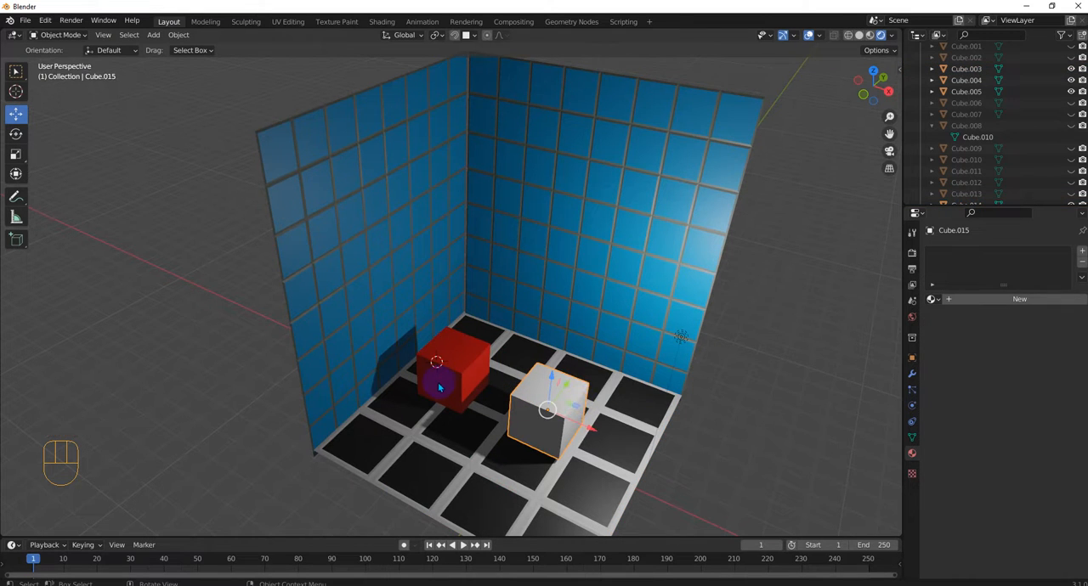
left_click(440, 388)
left_click(565, 415)
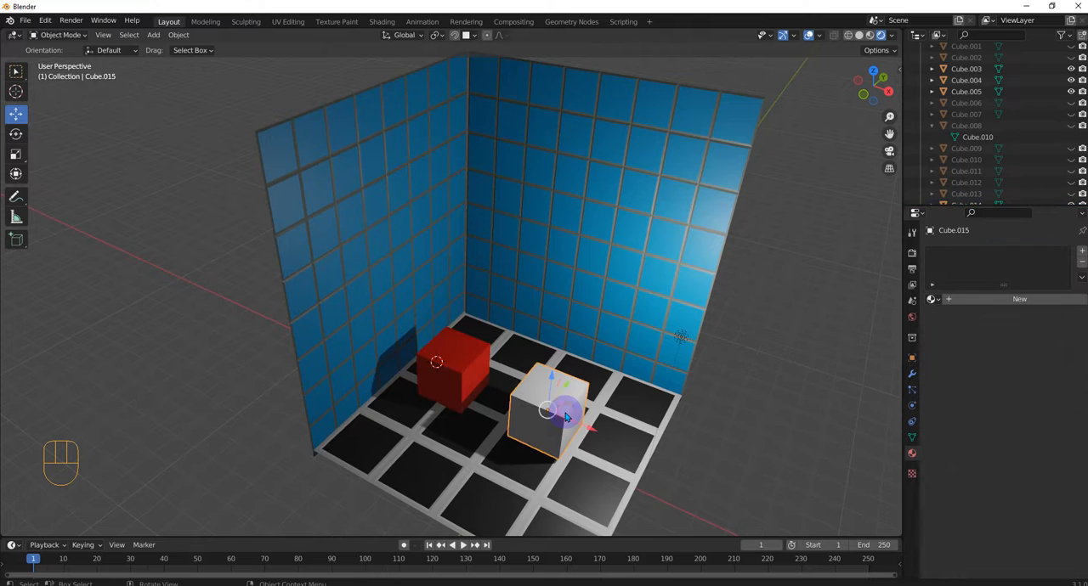
left_click(455, 382)
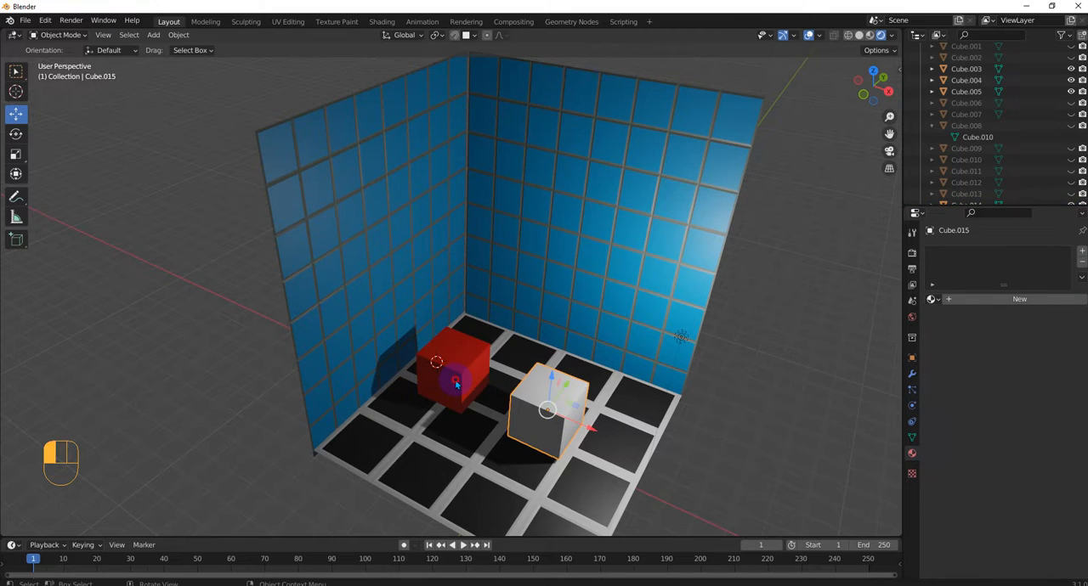
left_click(540, 410, "shift")
key("ctrl+l")
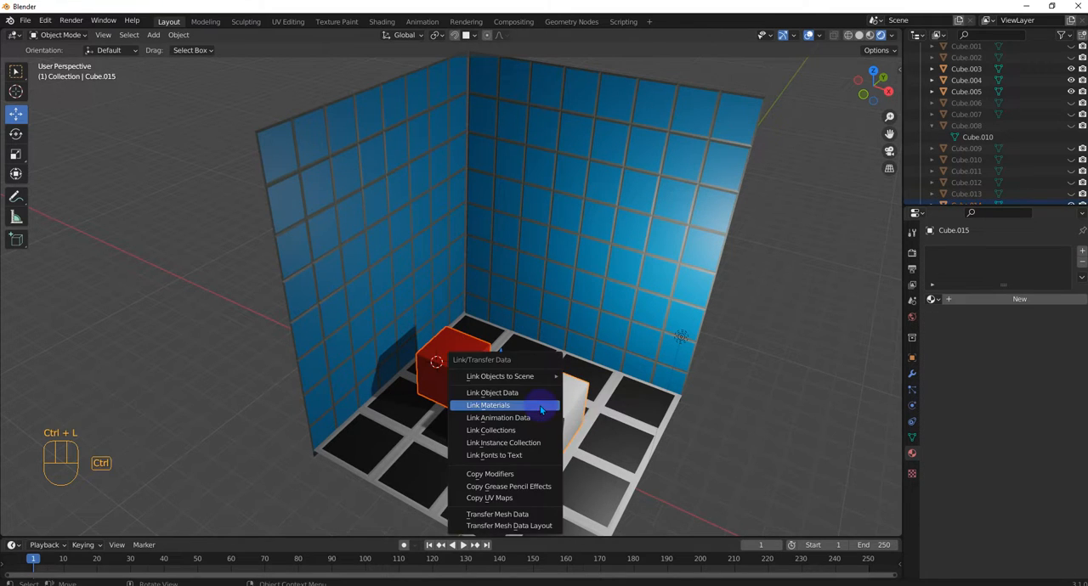
left_click(541, 410)
left_click(541, 408)
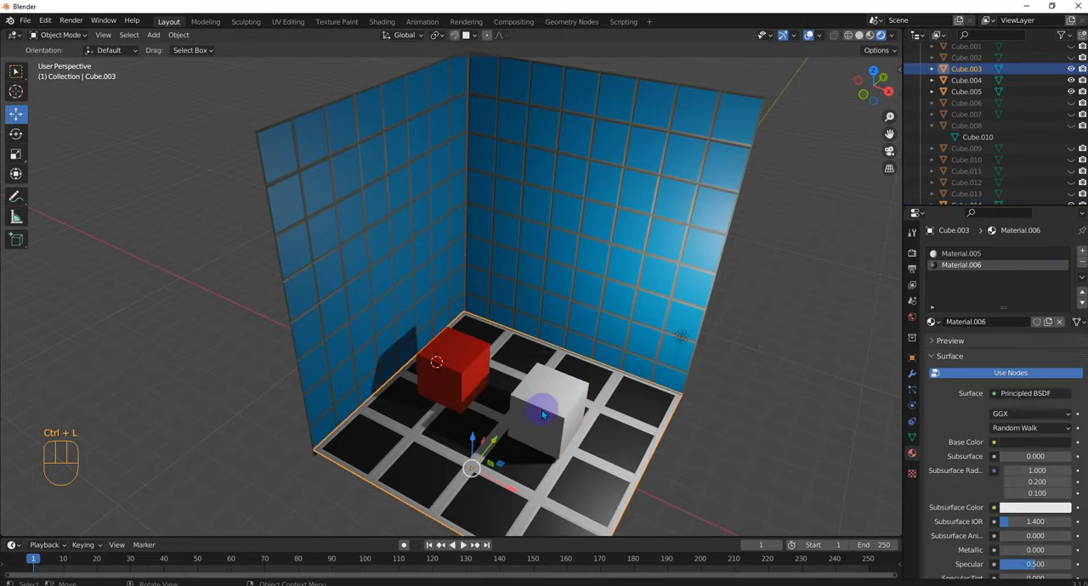
Step: Link the red cube's material to the white cube by making the red cube the active object, and deselect both
left_click(544, 413)
left_click(460, 379, "shift")
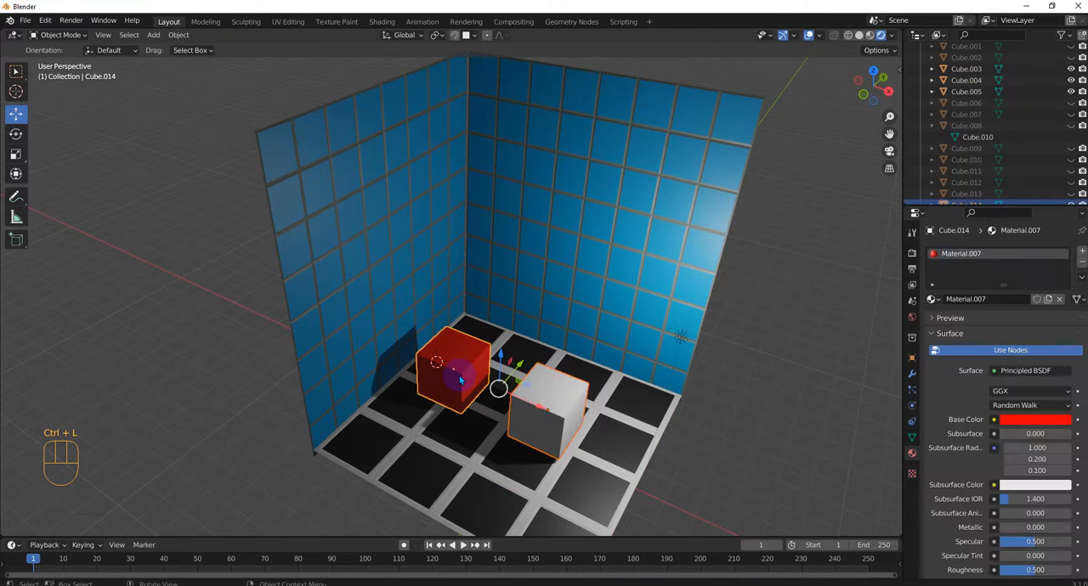
key("ctrl+l")
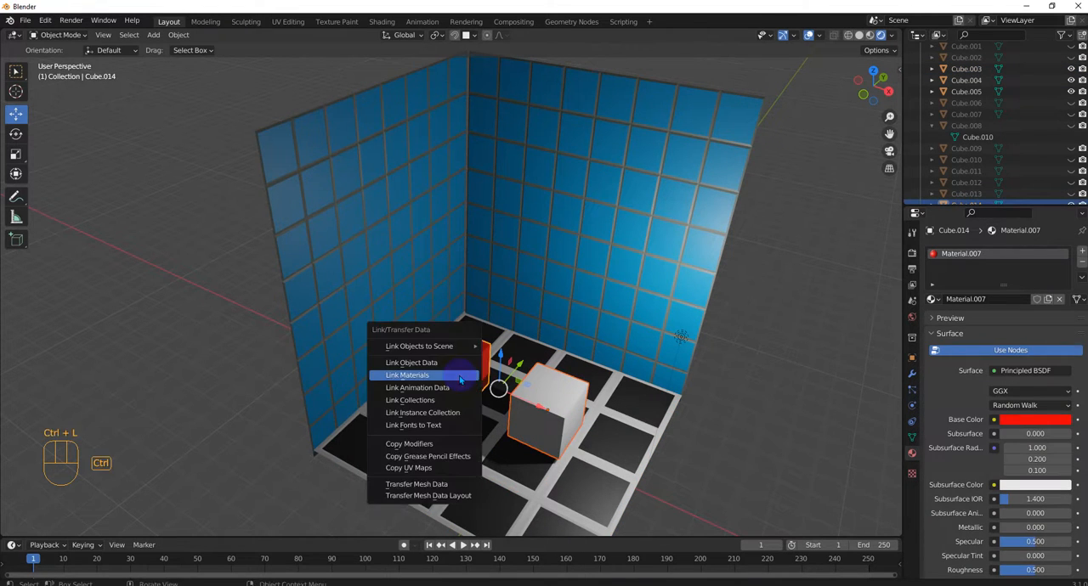
left_click(460, 380)
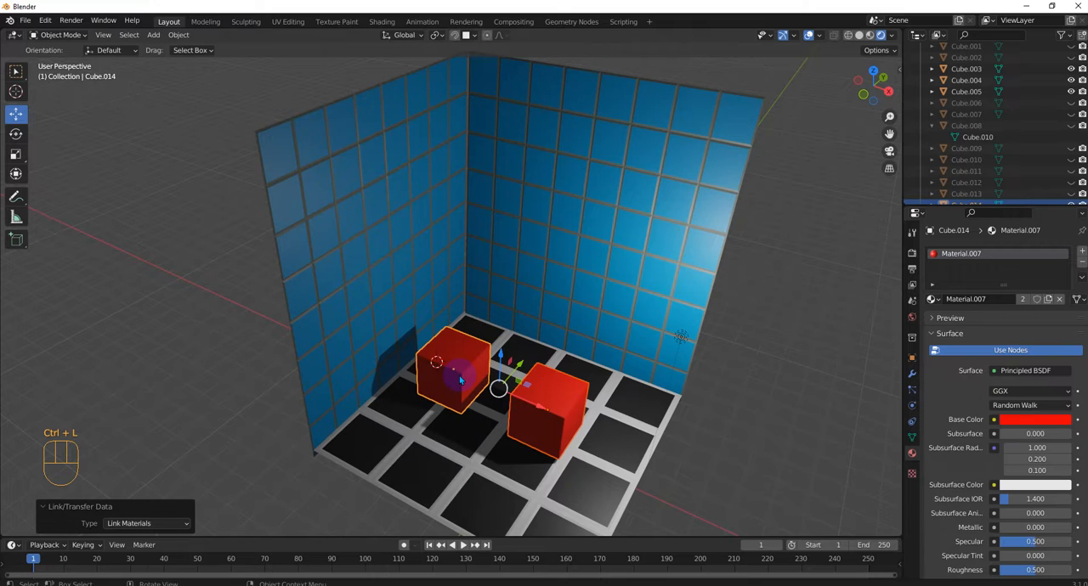
left_click(772, 444)
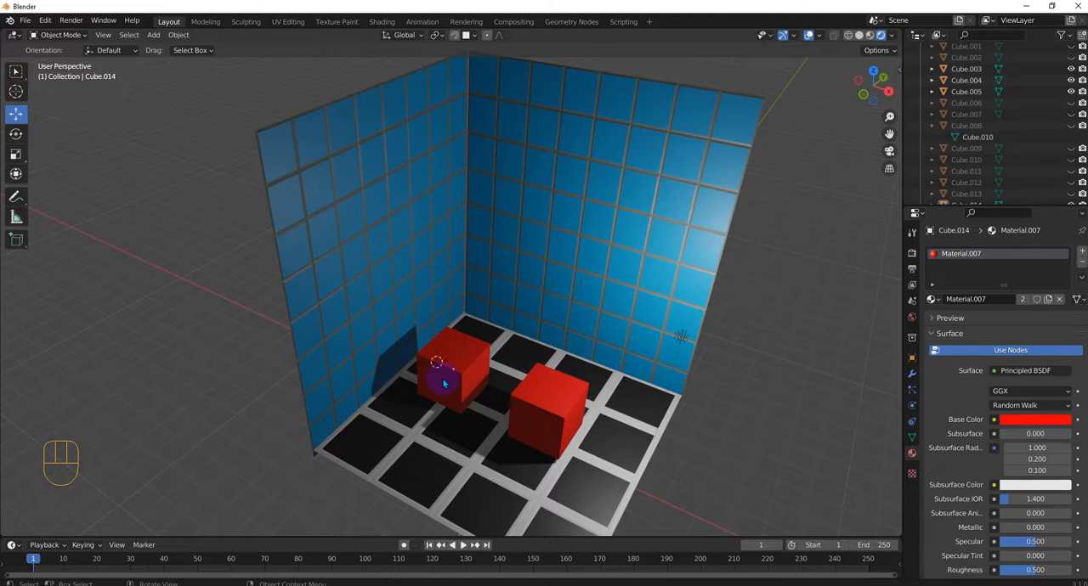
middle_click_drag(595, 396, 617, 395)
scroll(618, 399, "up", 2)
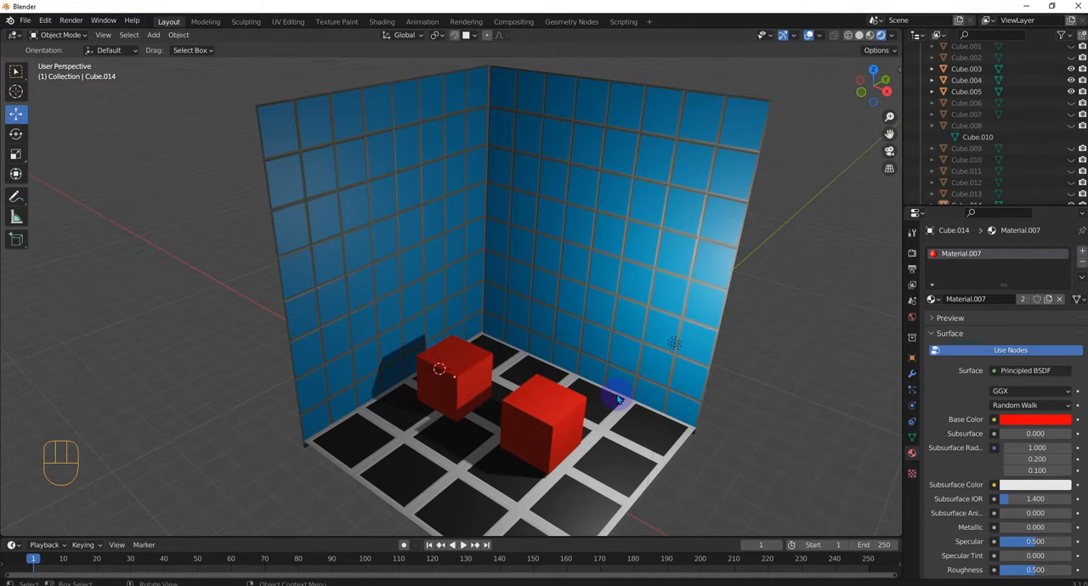